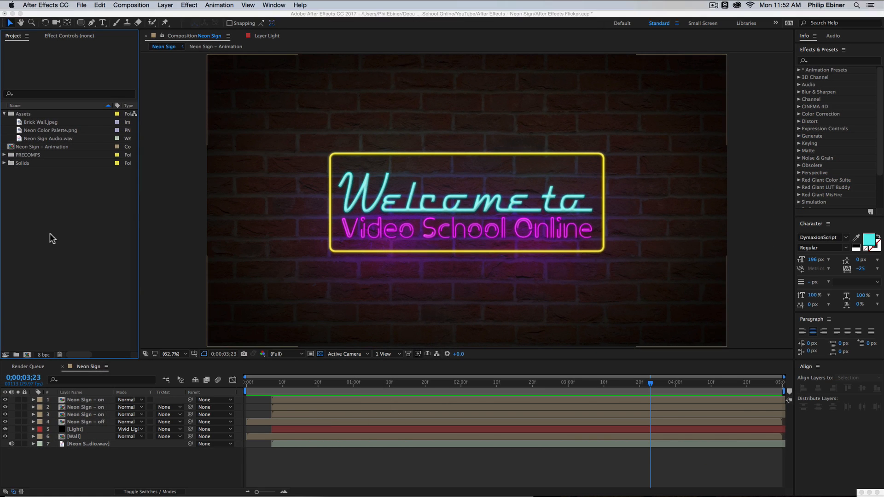
Step: Create a composition named Neon Sign Sketch with the HDTV 1080 29.97 preset and a duration of 0;00;05;00
click(4, 114)
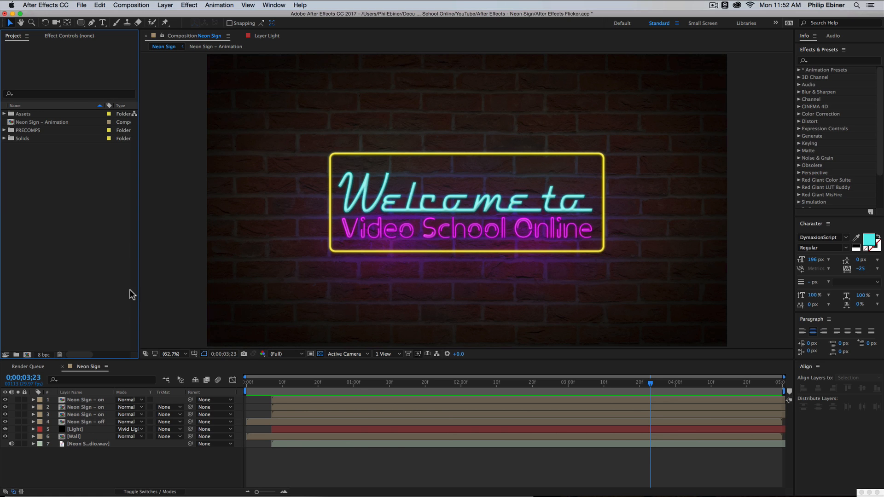
click(29, 355)
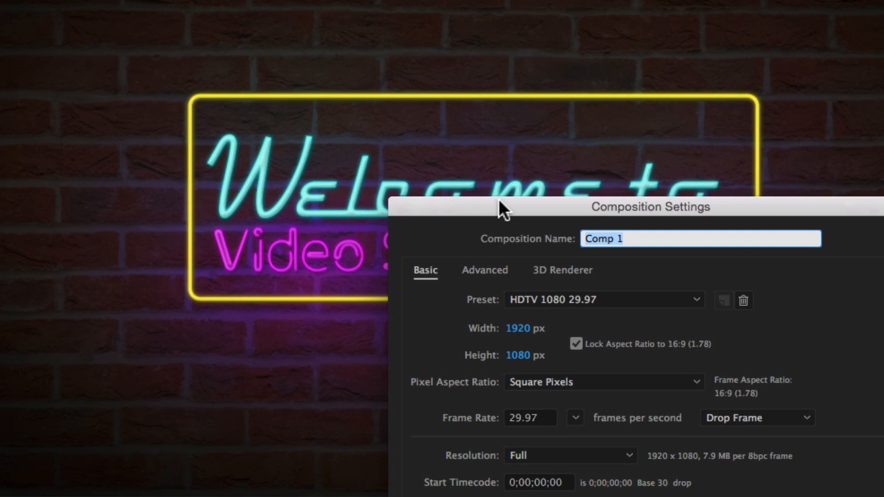
drag(499, 199, 279, 13)
text(N)
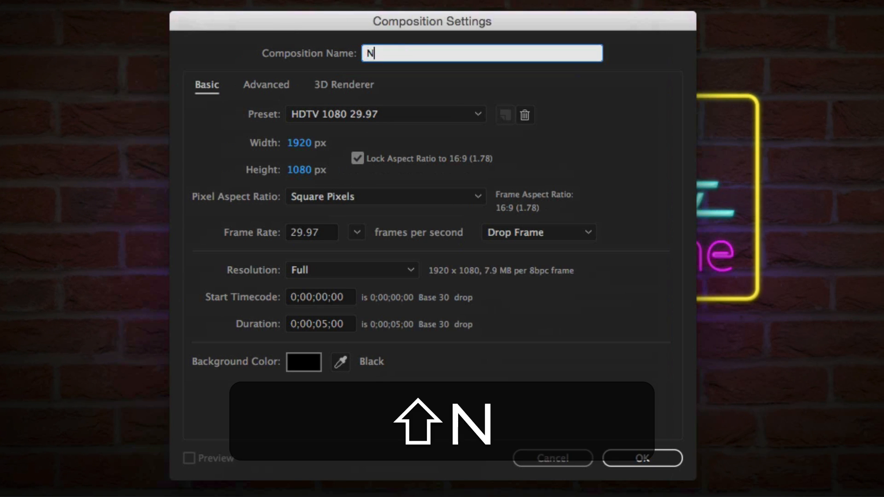
text(eon Sign Sketch)
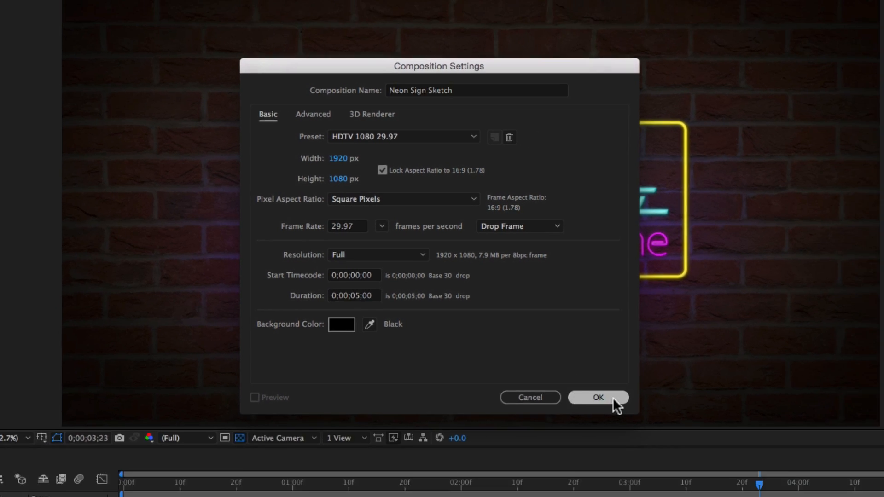
click(658, 459)
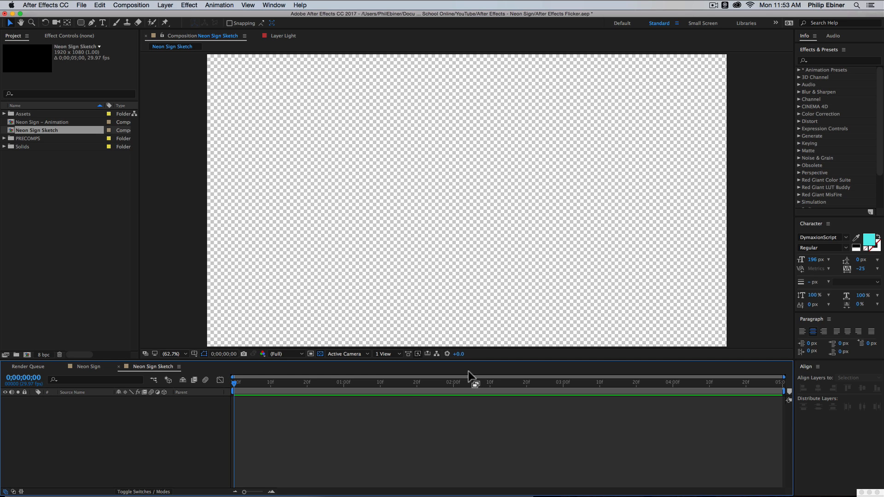
Step: Add Brick Wall.jpeg from the Assets folder to the composition and scale it to 48% to fit the frame
click(4, 113)
drag(35, 124, 236, 399)
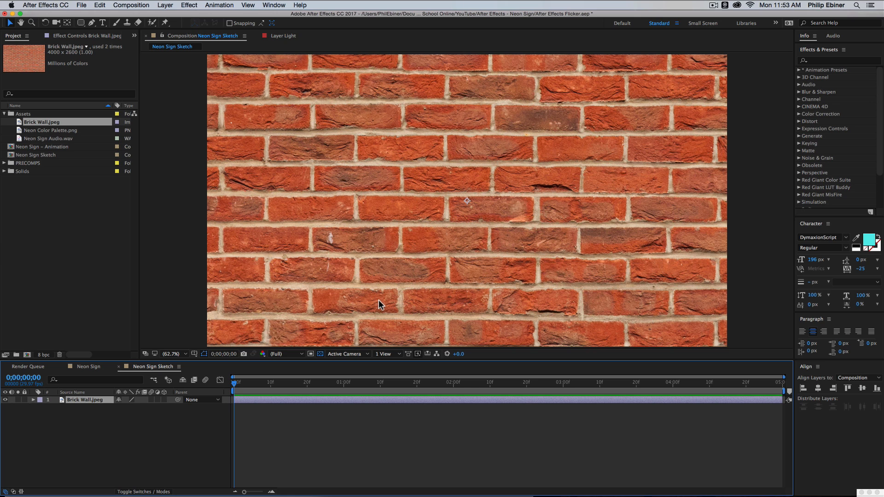
key(s)
drag(148, 408, 129, 412)
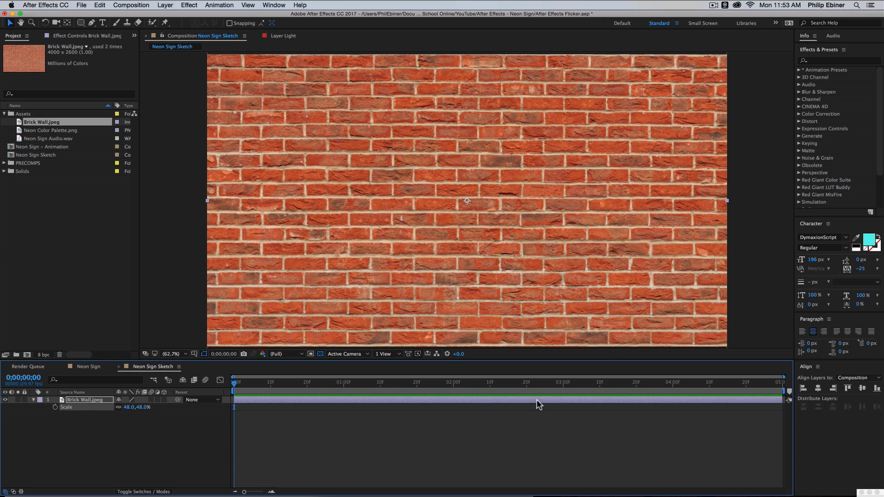
click(400, 436)
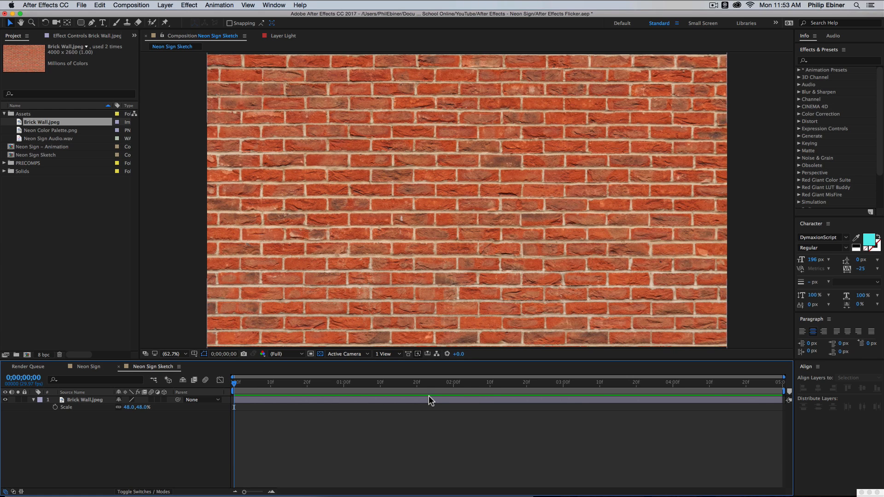
Step: Add a 1920 x 1080 px black solid above the brick wall and set its opacity to 75%
key(super)
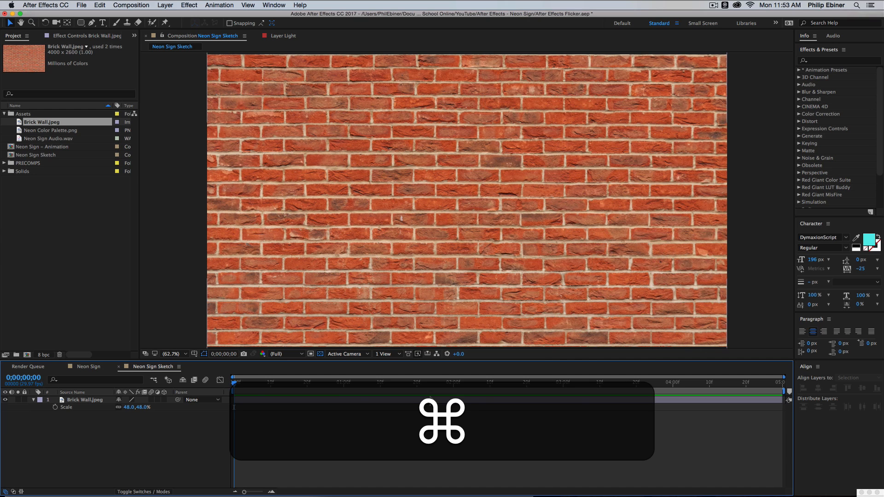
key(super+y)
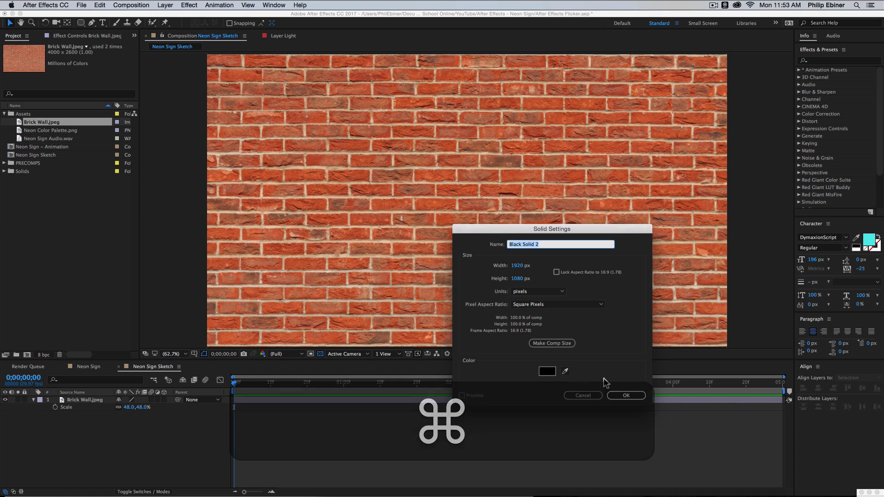
click(618, 396)
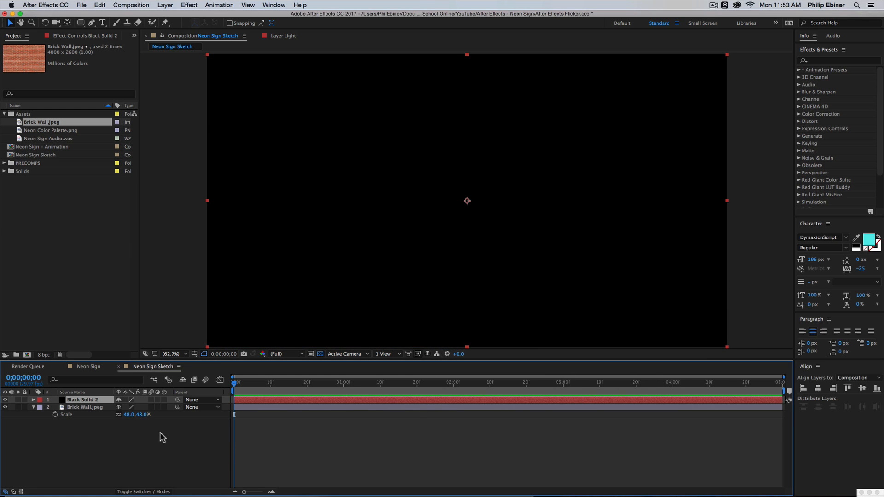
key(t)
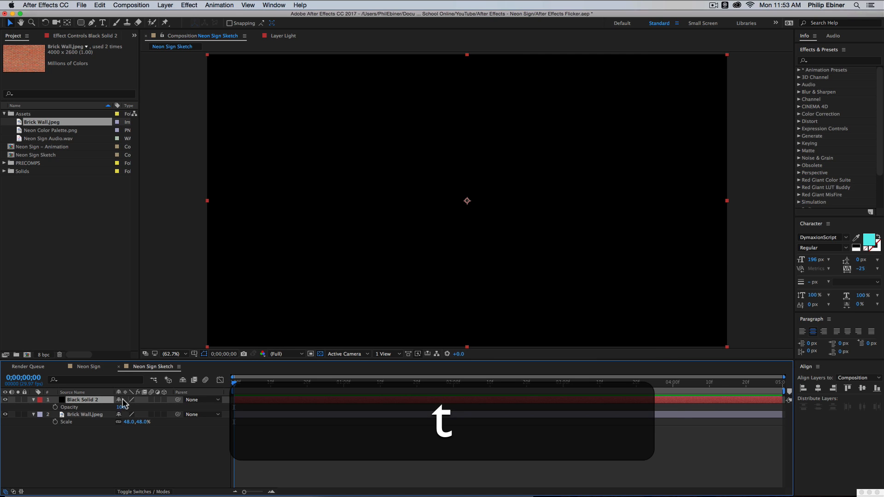
click(121, 407)
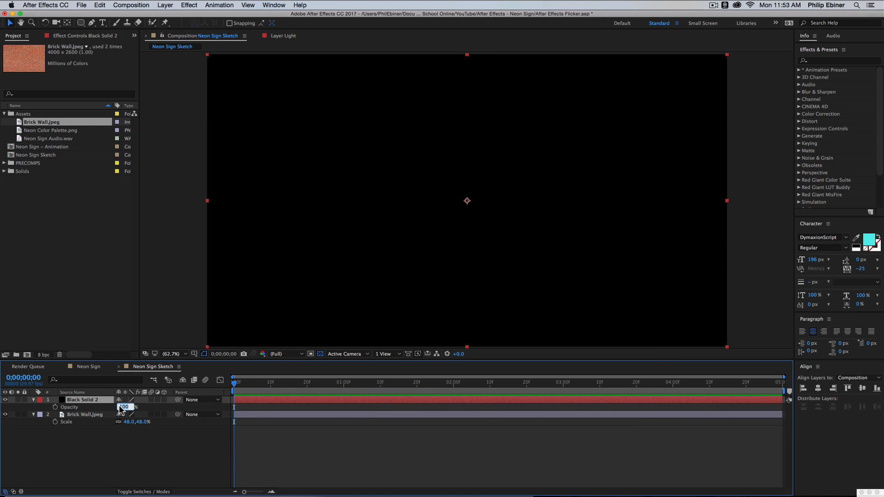
text(75)
key(Return)
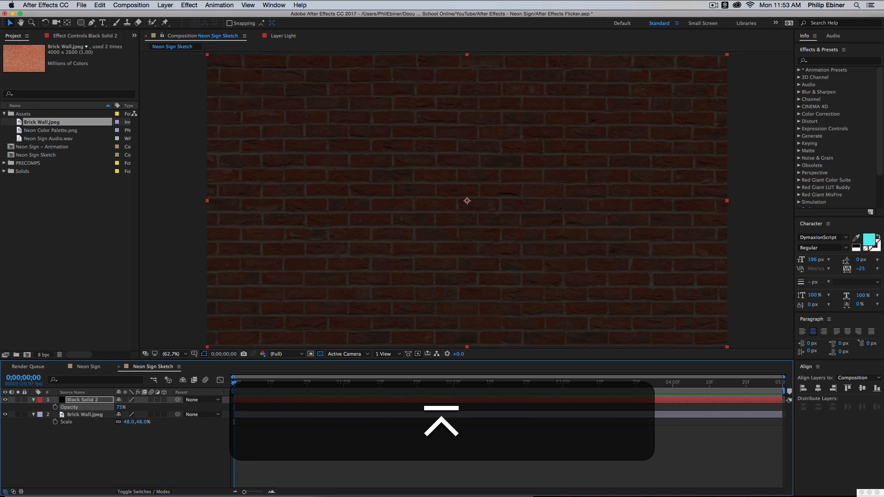
Step: Set the black solid's opacity to 50%
click(121, 407)
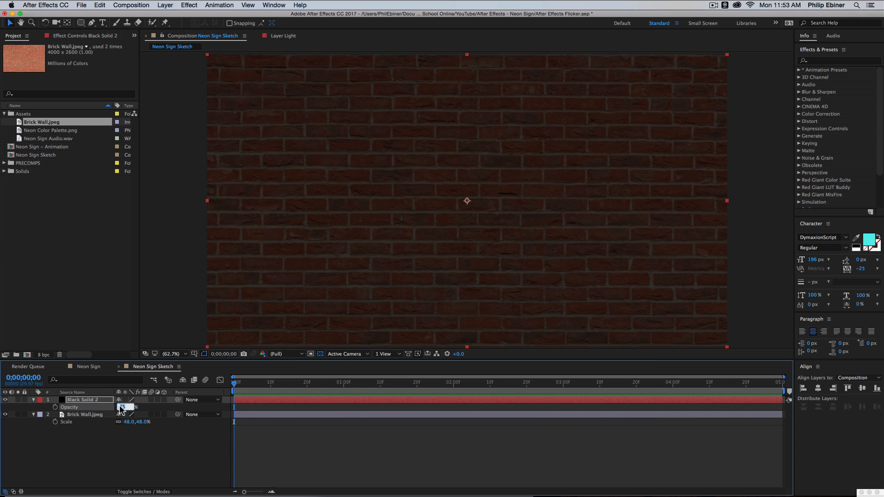
text(50)
key(Return)
click(286, 441)
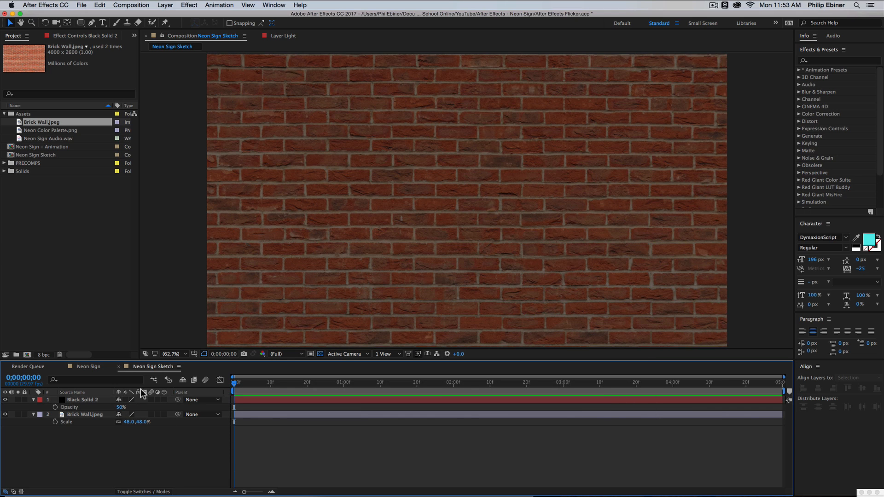
Step: Duplicate the black solid layer
click(88, 400)
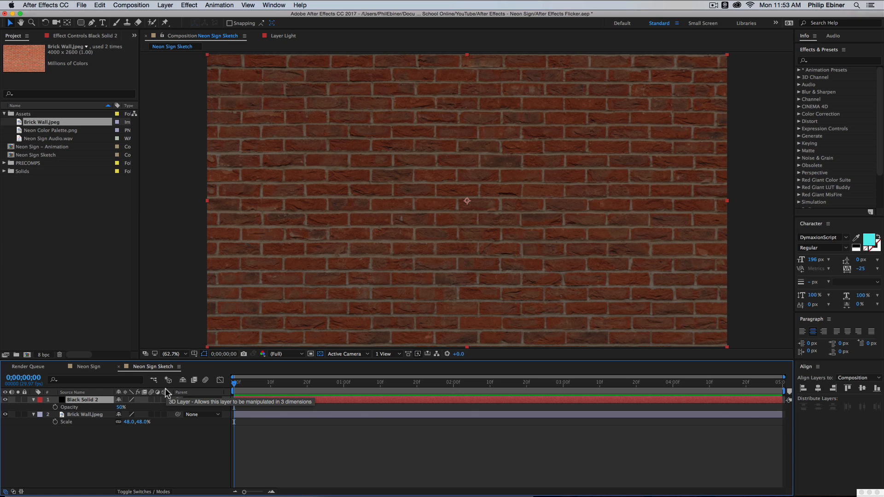
key(super)
key(super+d)
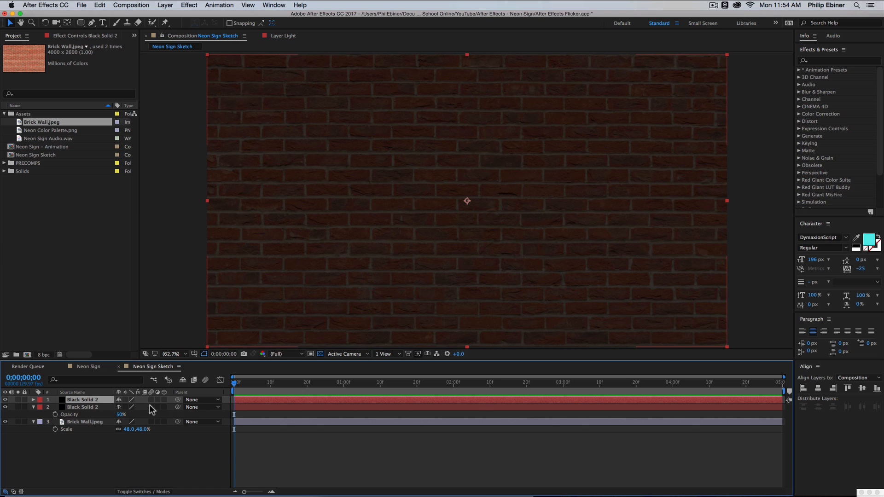
Step: Add an elliptical mask filling the whole frame to the upper black solid and invert the mask
click(81, 24)
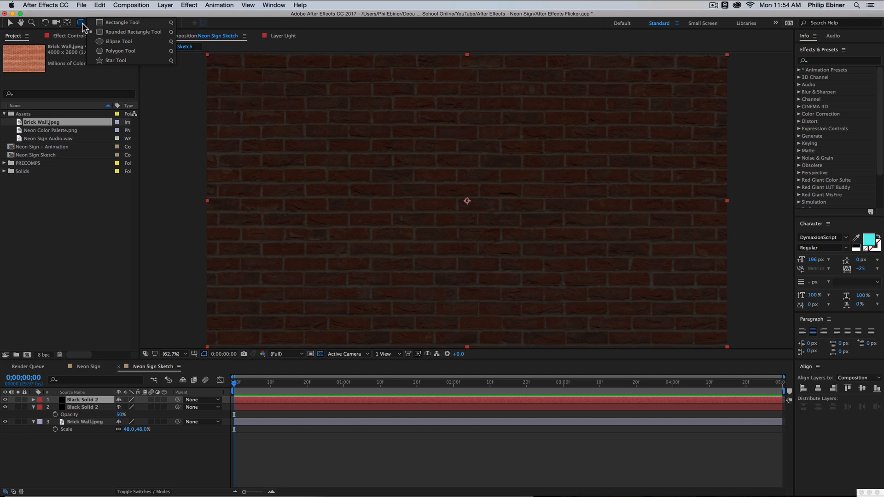
click(114, 42)
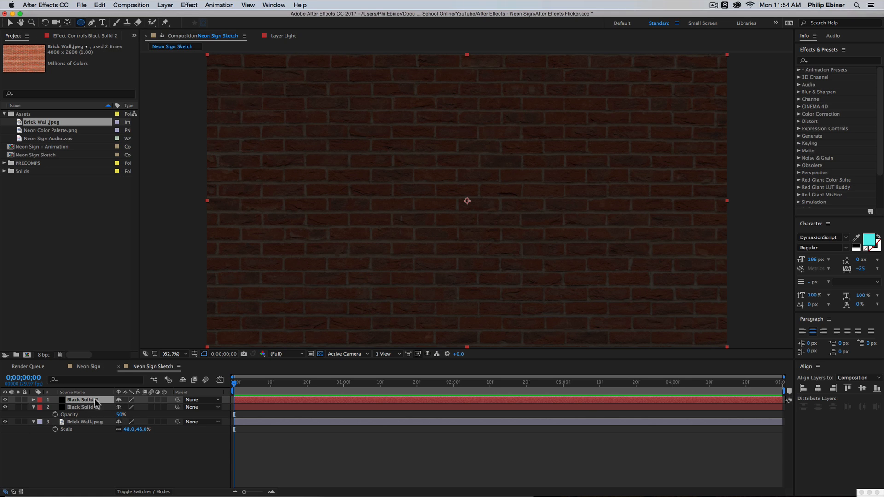
double_click(81, 22)
key(v)
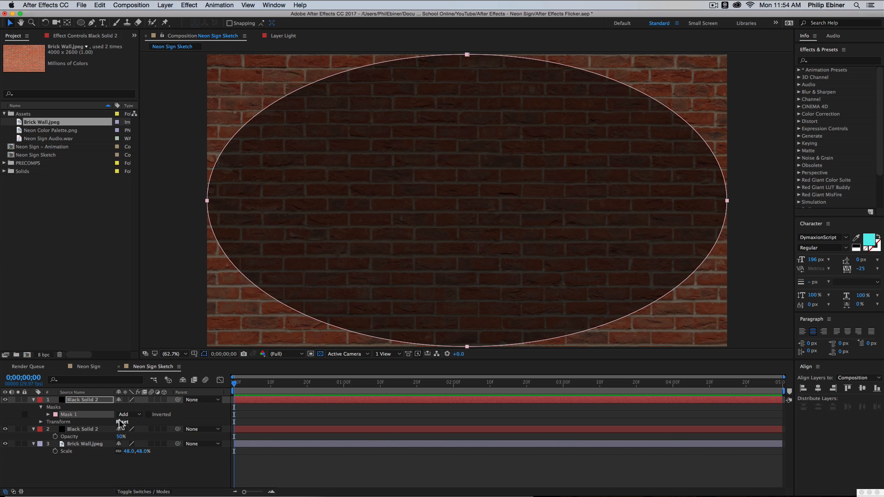
click(148, 415)
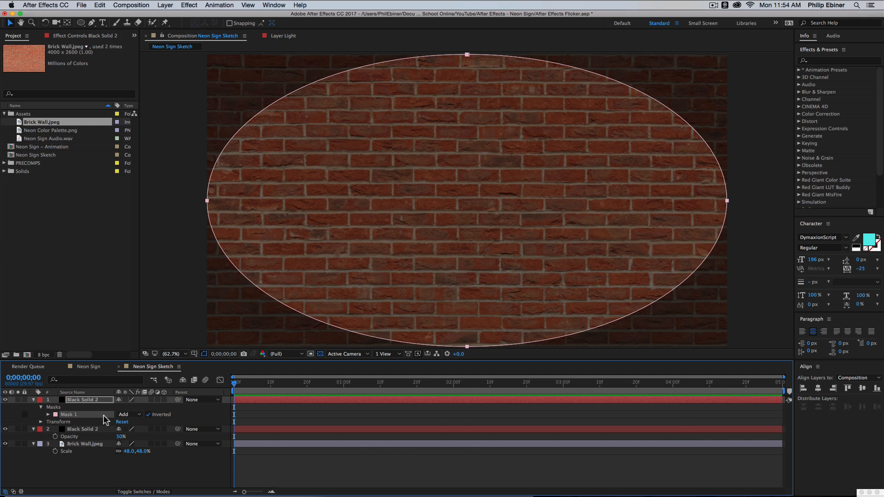
Step: Set the feather of the upper solid's elliptical mask to 250 pixels to form a soft vignette
key(f)
drag(137, 414, 256, 418)
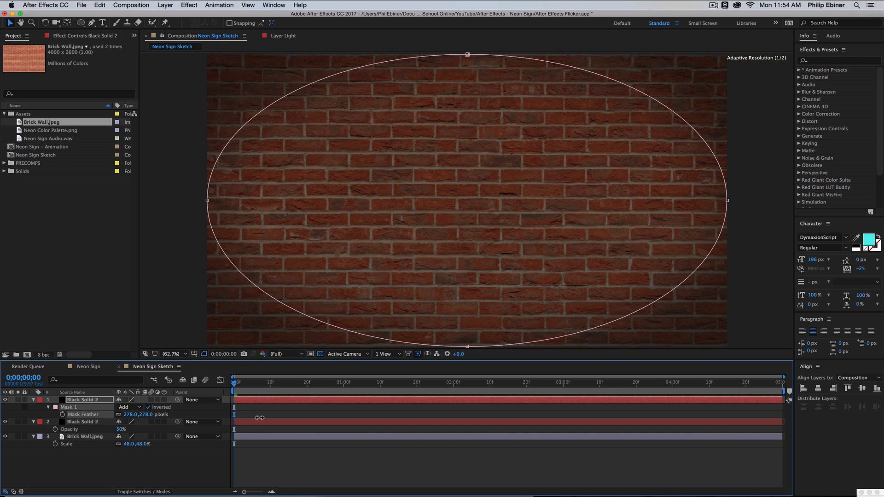
click(144, 414)
text(2)
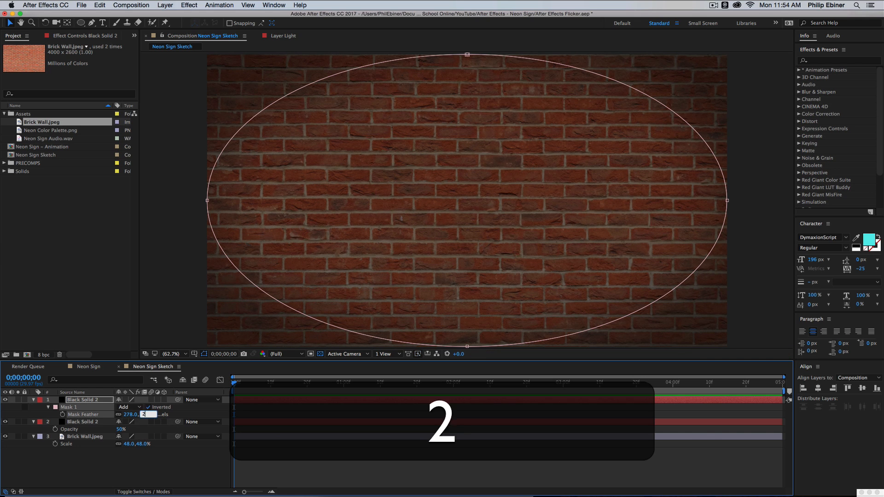
text(50)
key(Return)
click(271, 462)
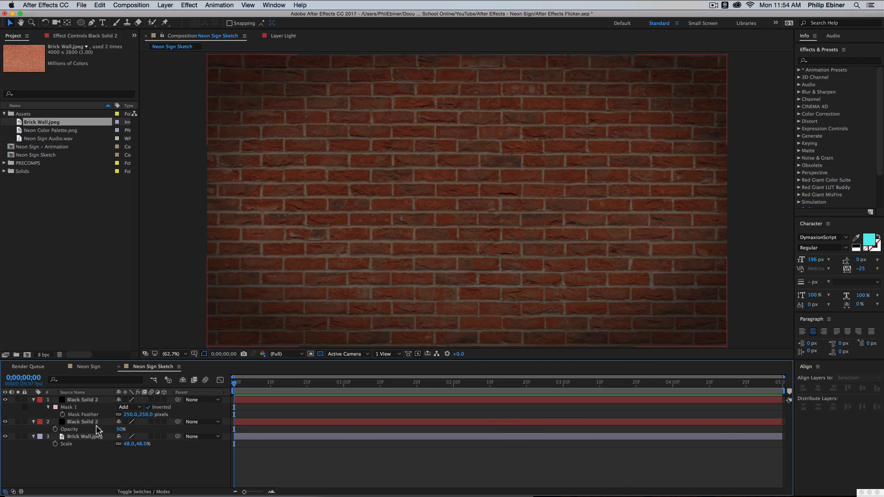
Step: Set the opacity of the lower, unmasked black solid to 75%
click(87, 420)
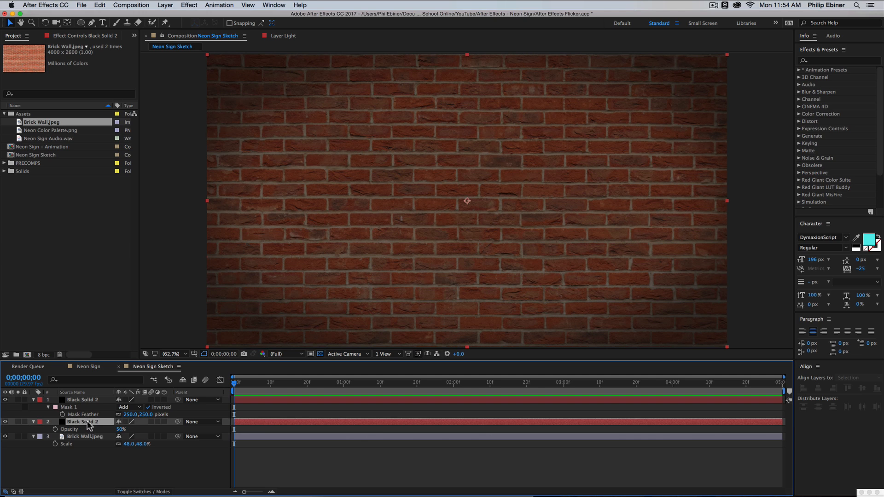
click(121, 429)
text(50)
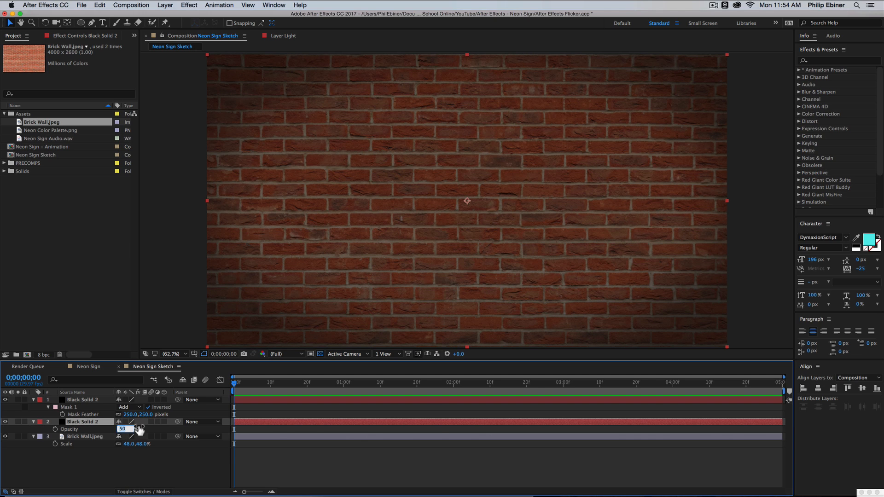
text(75)
key(Return)
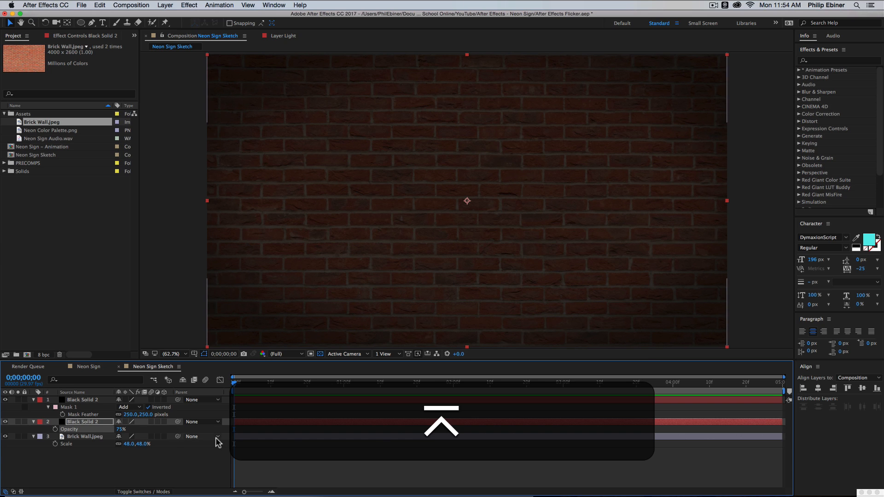
click(292, 458)
key(super+a)
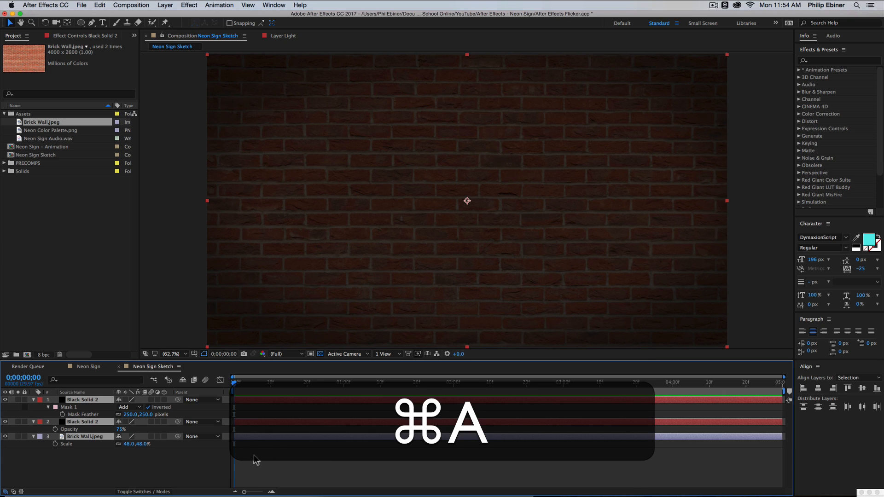
click(329, 412)
click(315, 419)
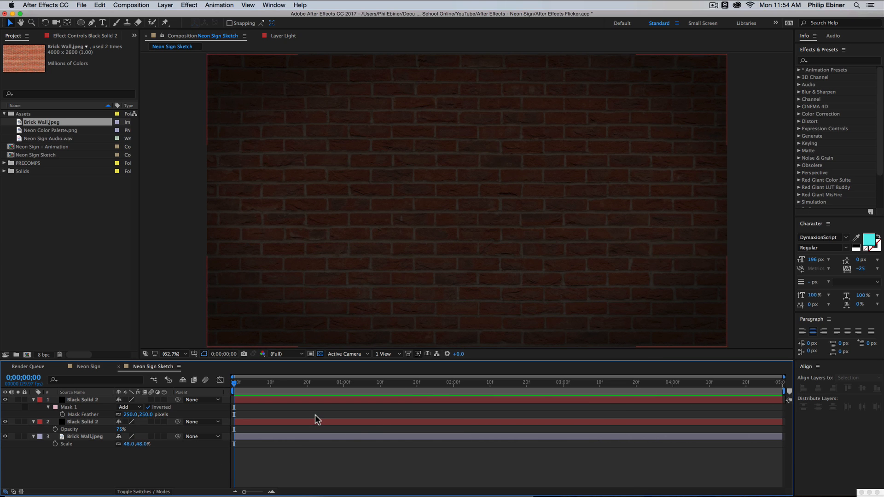
click(479, 450)
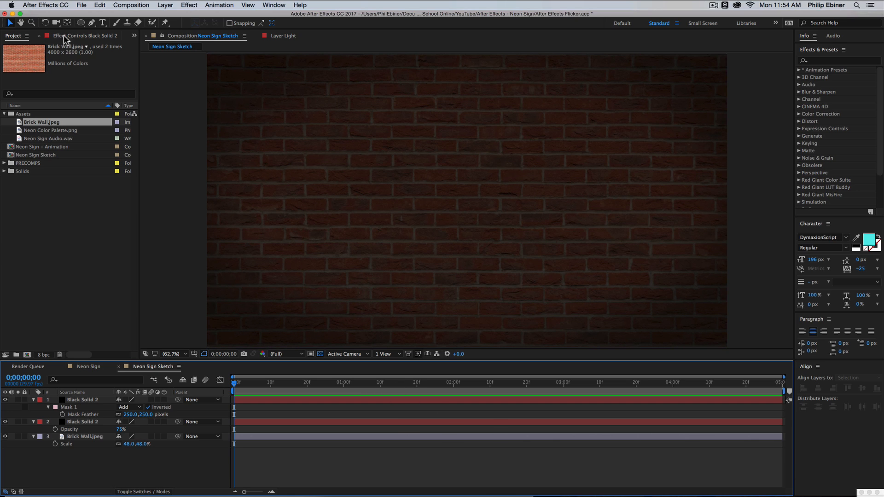
Step: Add the text "Welcome" over the brick wall in the DymaxionScript font at 196 px with the cyan fill
click(103, 23)
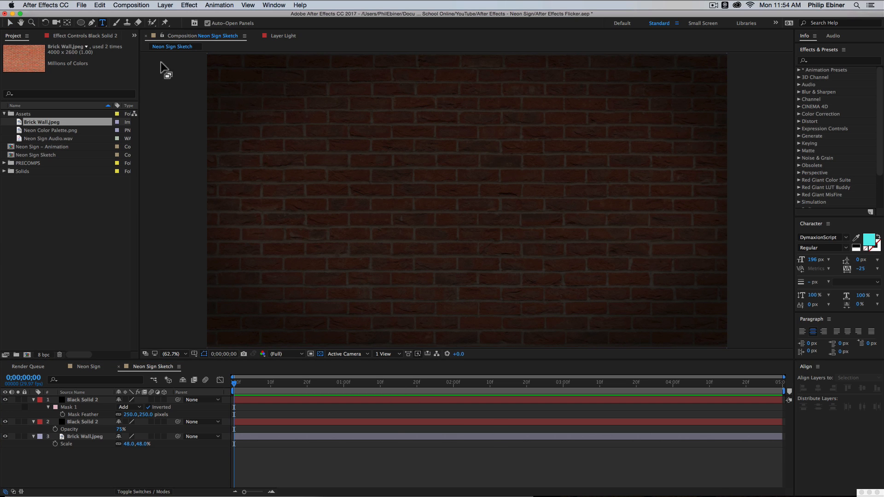
click(404, 195)
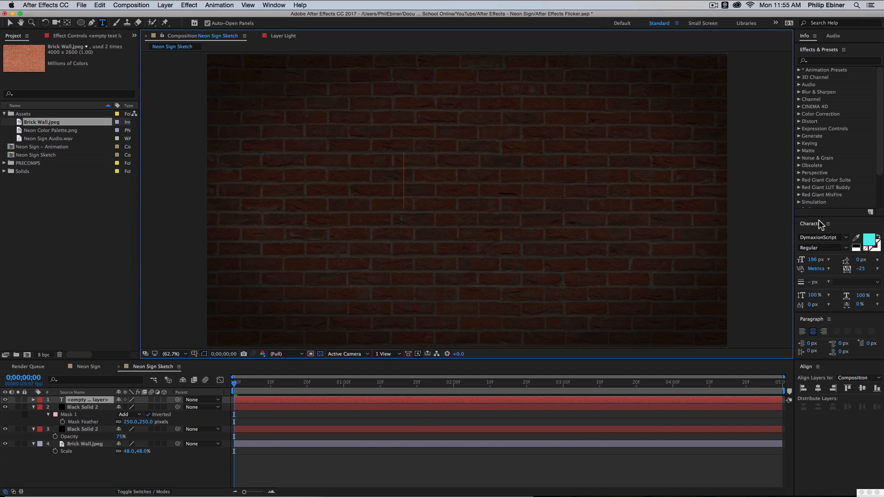
text(W)
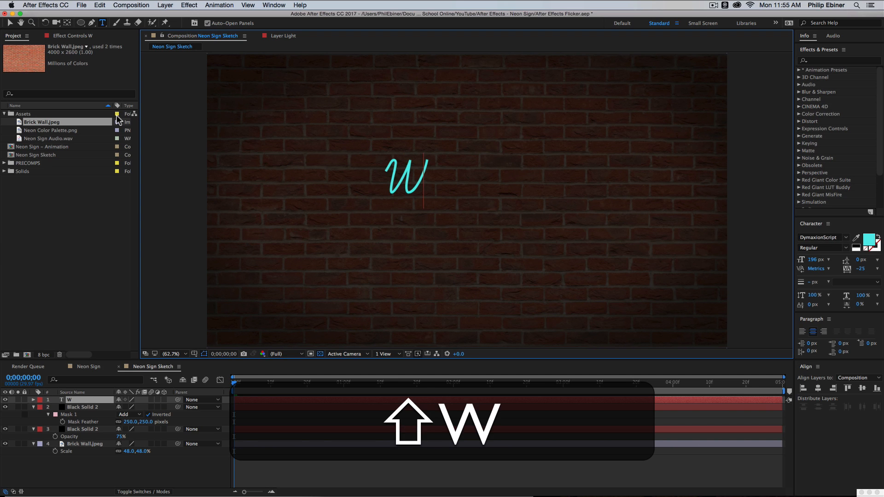
text(elcome)
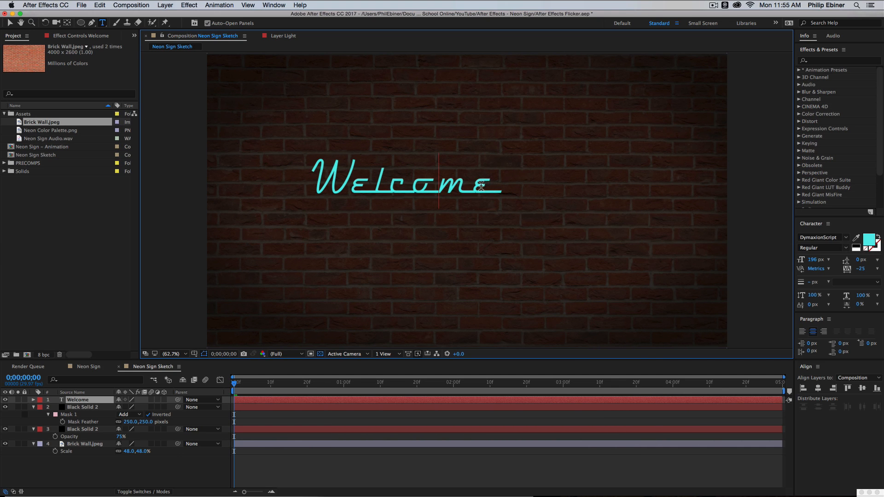
Step: Extend the script lettering on the brick wall to read "Welcome to"
key(Right)
text(to)
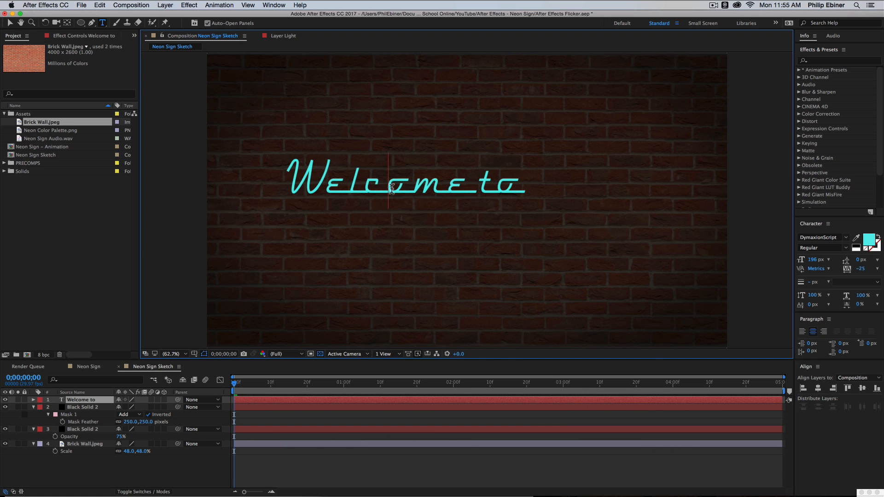
Step: Set the tracking of the whole "Welcome to" text to 0
key(super+a)
click(370, 184)
key(super+a)
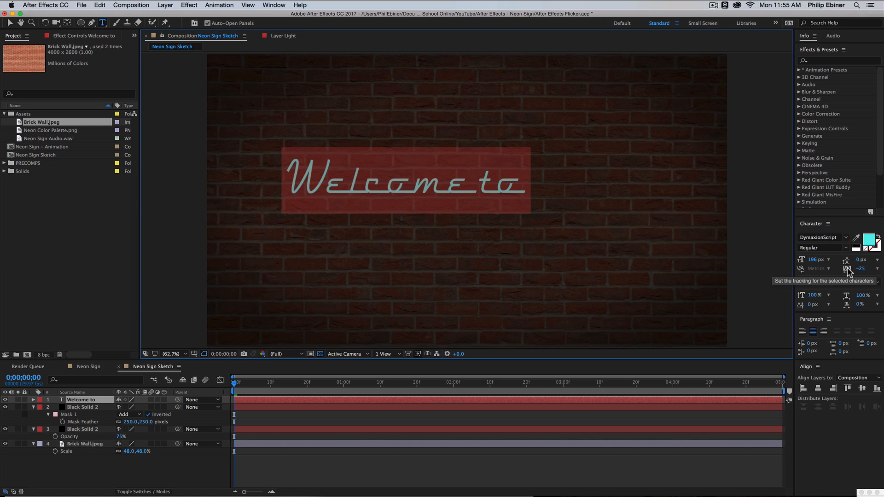
drag(850, 272, 879, 268)
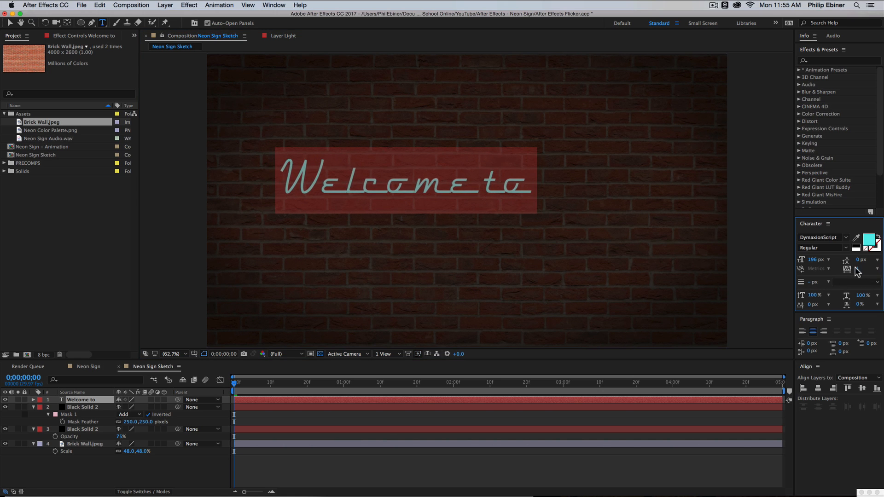
click(859, 268)
text(0)
key(Return)
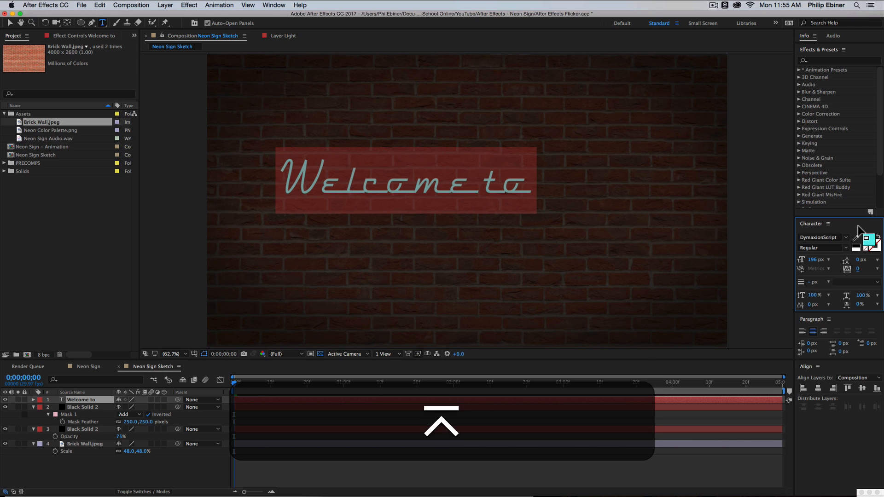
Step: Tighten the tracking of the whole text to -107 and add extra spaces between "Welcome" and "to"
click(364, 186)
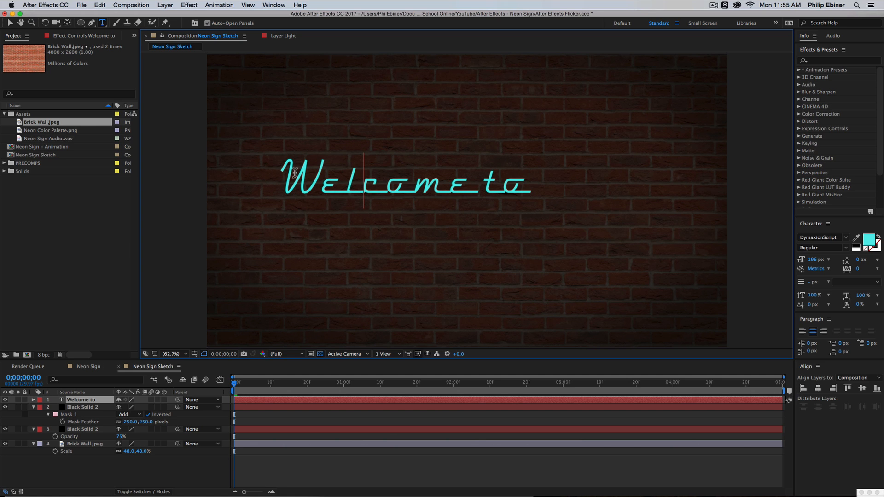
key(super+a)
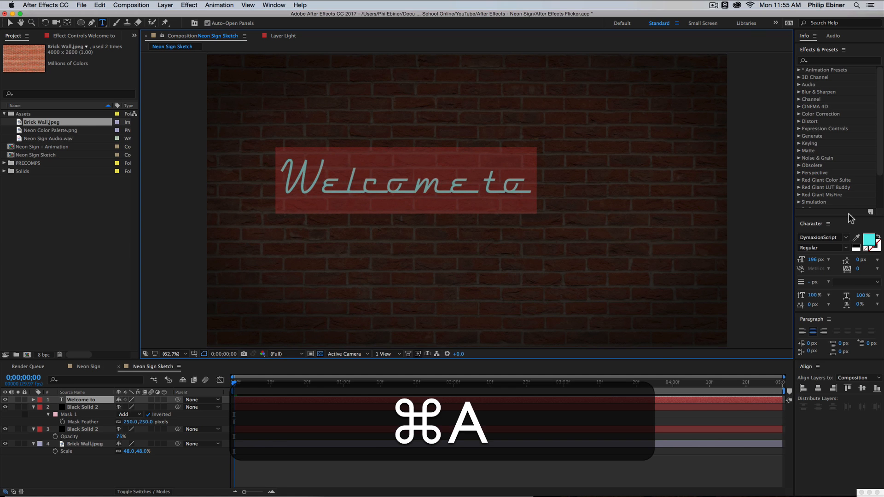
mouse_move(857, 269)
mouse_down()
mouse_move(814, 270)
mouse_move(857, 269)
mouse_up()
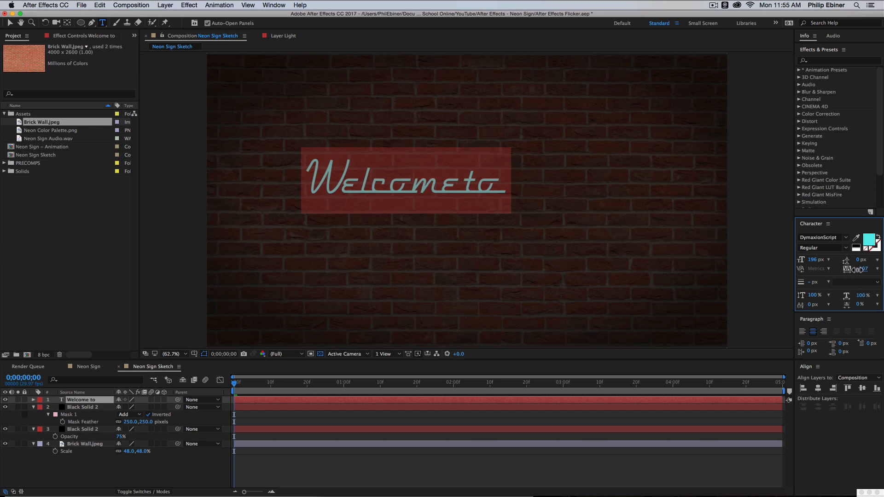
click(464, 185)
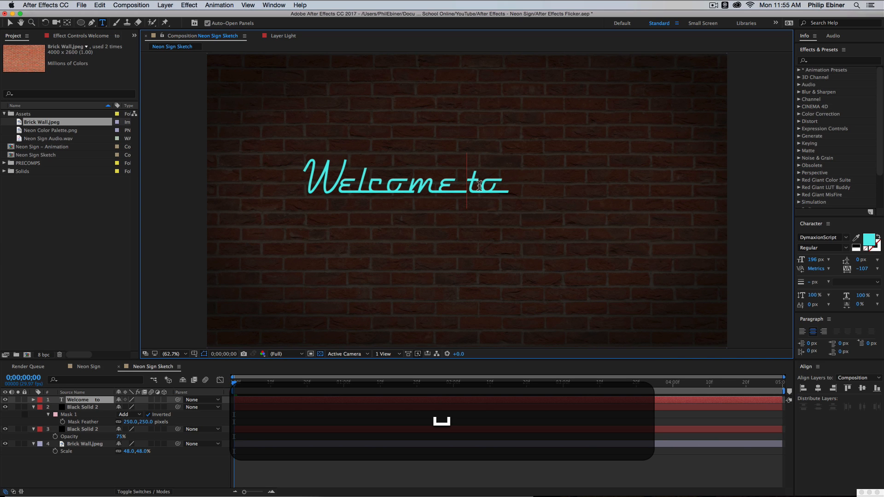
Step: Loosen the tracking of only the letter "o" in "Welcome" to -54
click(419, 191)
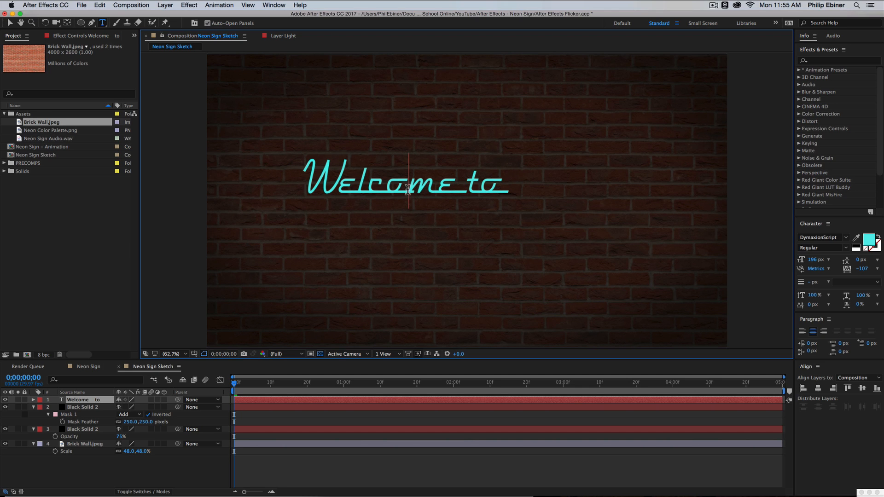
drag(380, 186, 397, 186)
click(393, 186)
key(shift+Right)
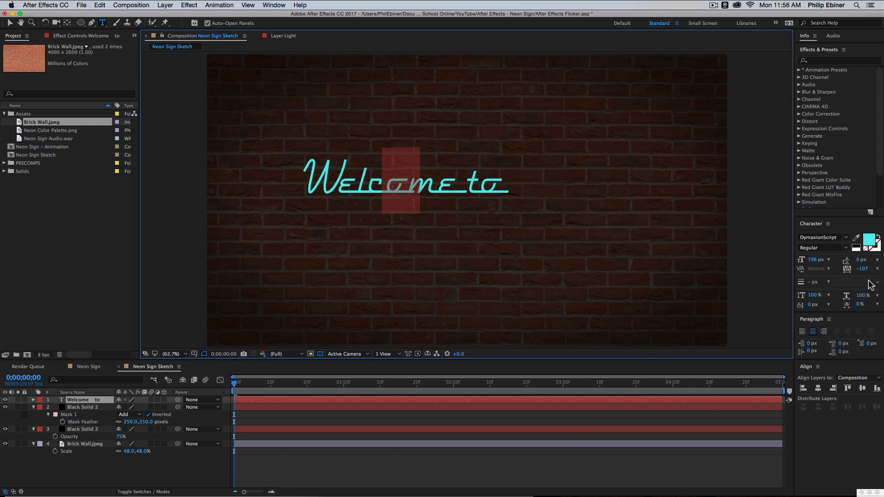
drag(861, 269, 880, 269)
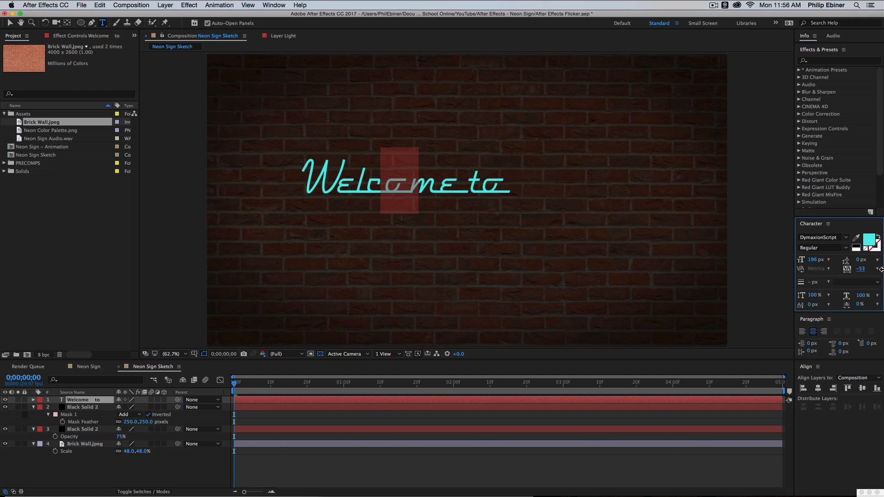
click(469, 187)
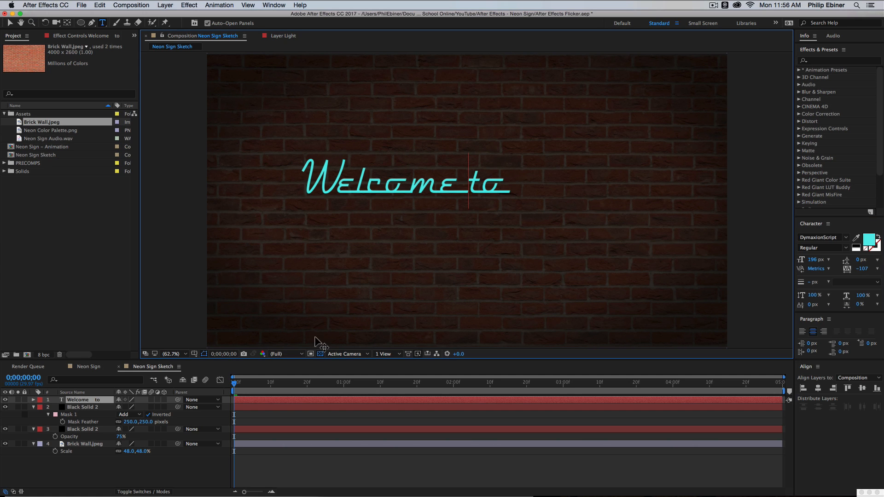
Step: Move the "Welcome to" text to the horizontal middle of the wall, slightly above the frame's center
click(9, 22)
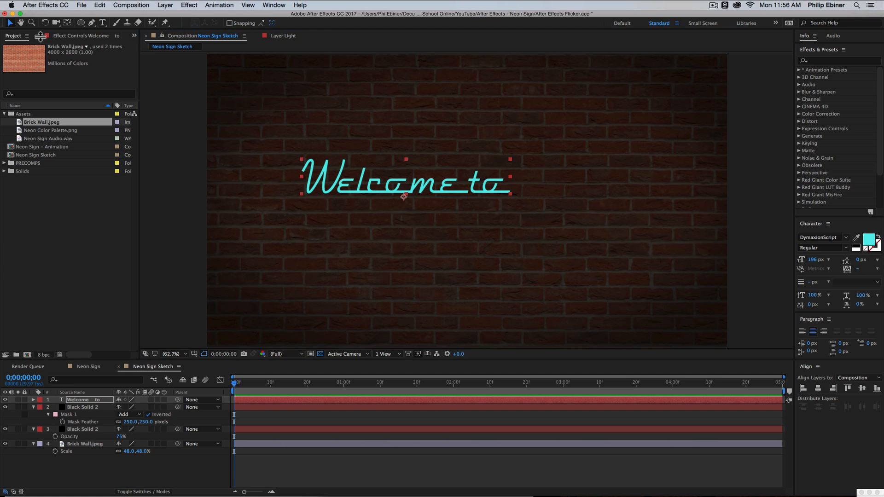
drag(457, 184, 522, 178)
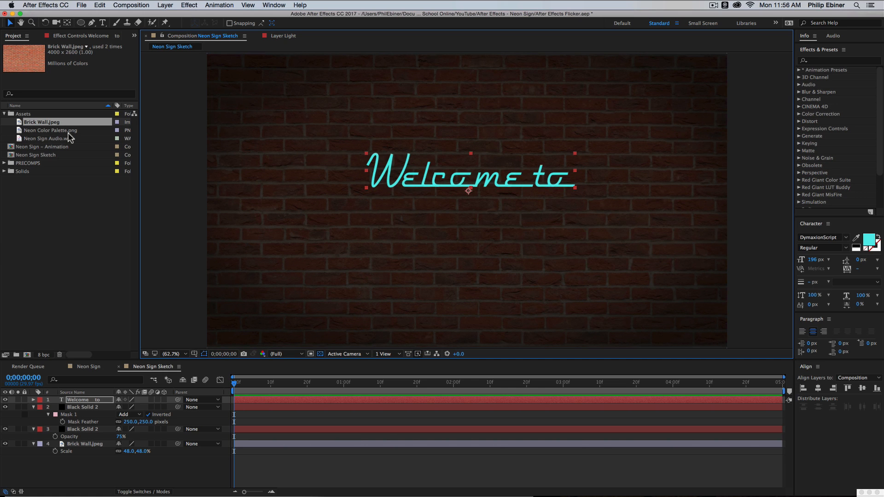
Step: Place Neon Color Palette.png over the lower-left part of the brick wall and sample its green as the fill color
click(55, 130)
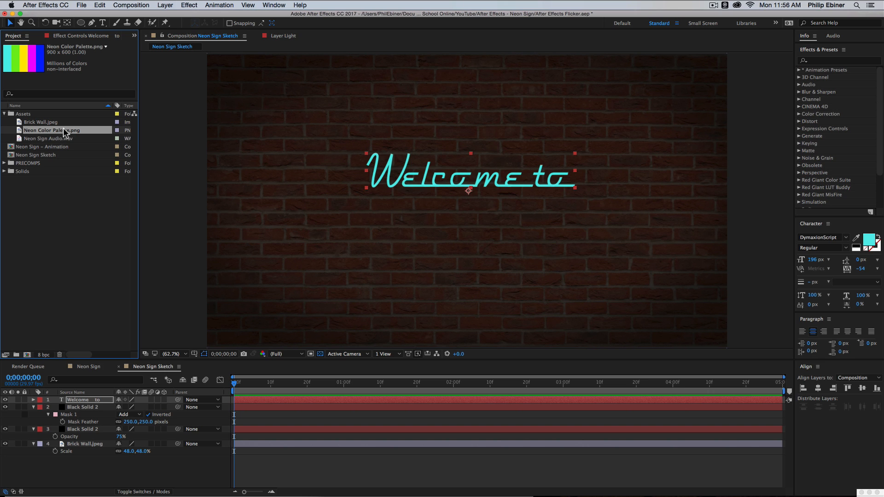
drag(64, 133, 291, 262)
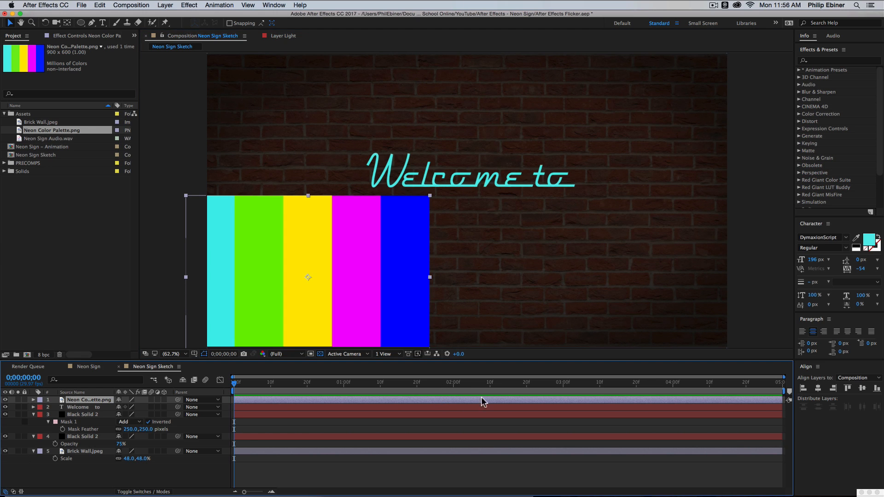
click(856, 238)
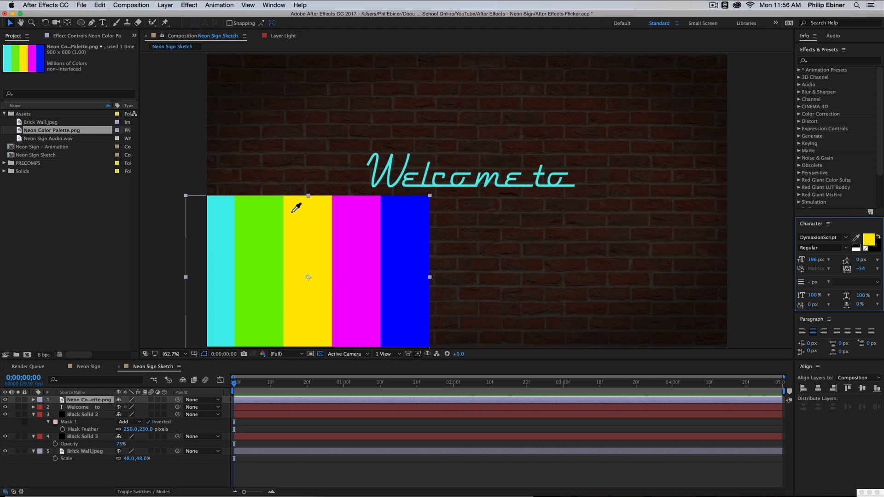
click(263, 213)
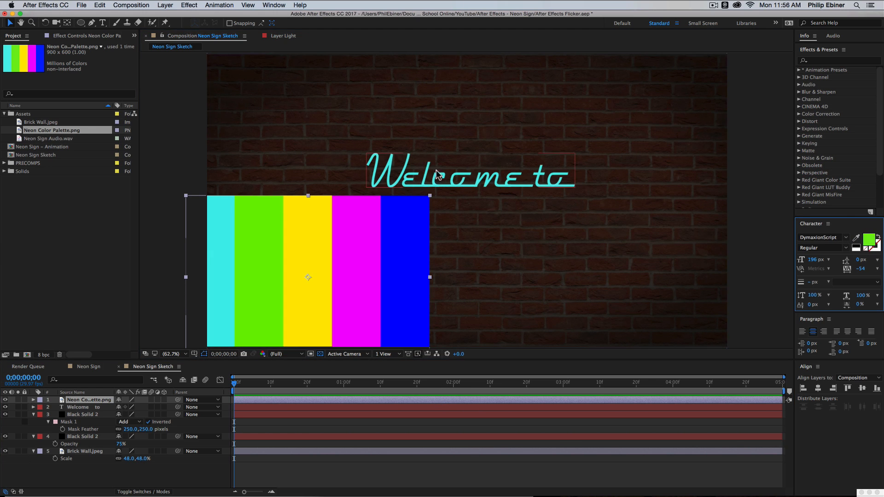
Step: Recolor the "Welcome to" text by sampling the palette, trying green and finishing on yellow
click(281, 407)
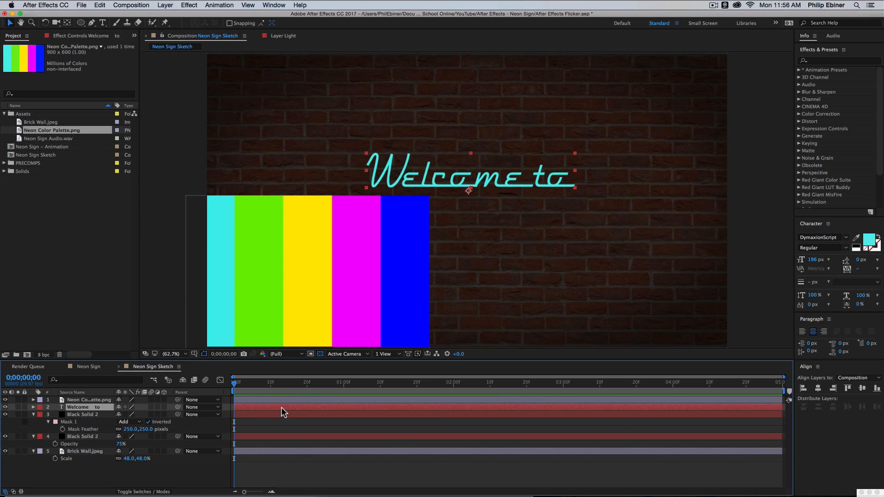
click(856, 237)
click(353, 229)
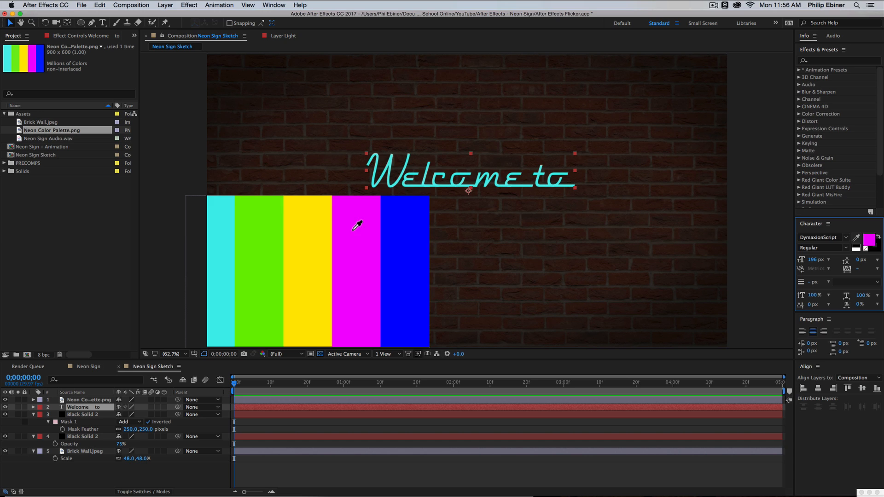
click(270, 225)
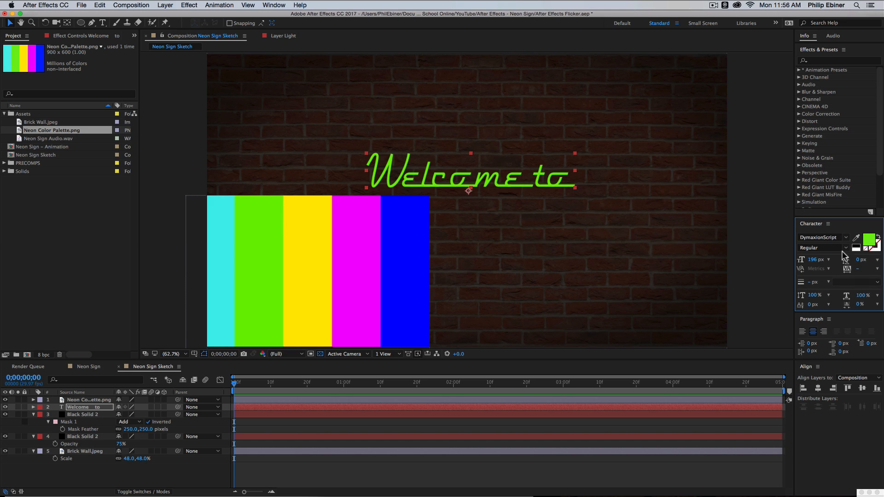
click(856, 238)
click(313, 227)
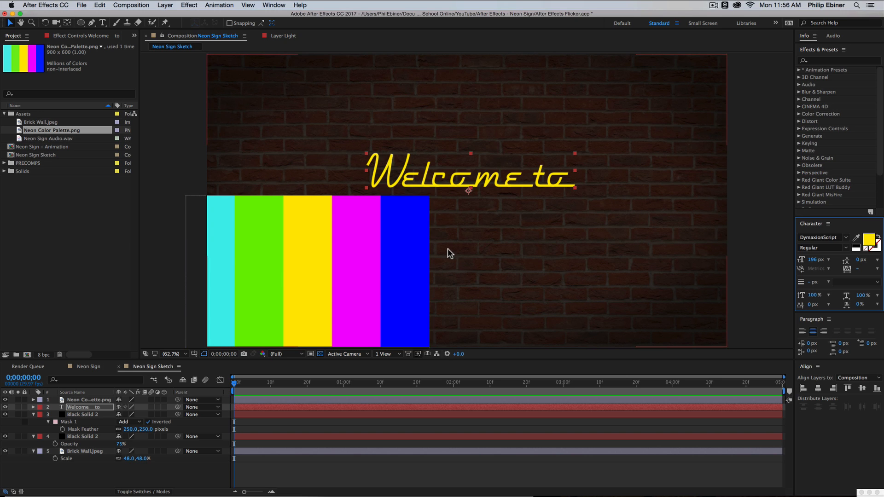
Step: Remove the color palette image from the composition
click(283, 267)
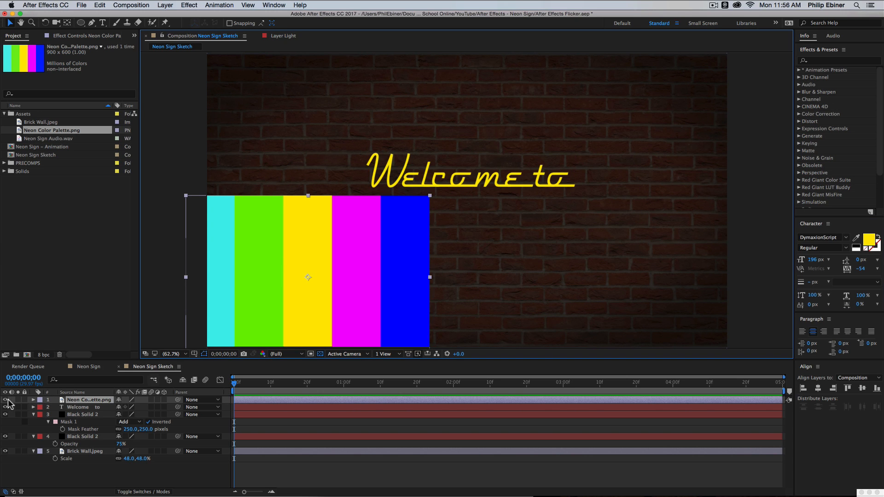
click(80, 400)
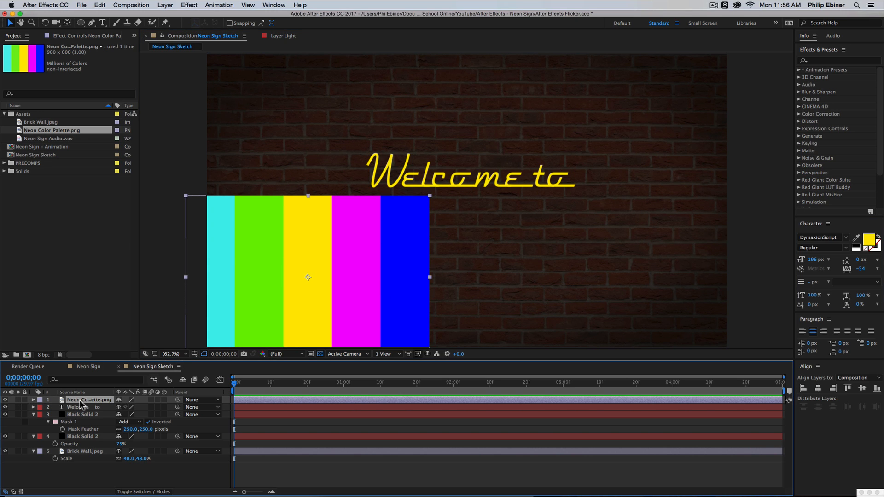
key(BackSpace)
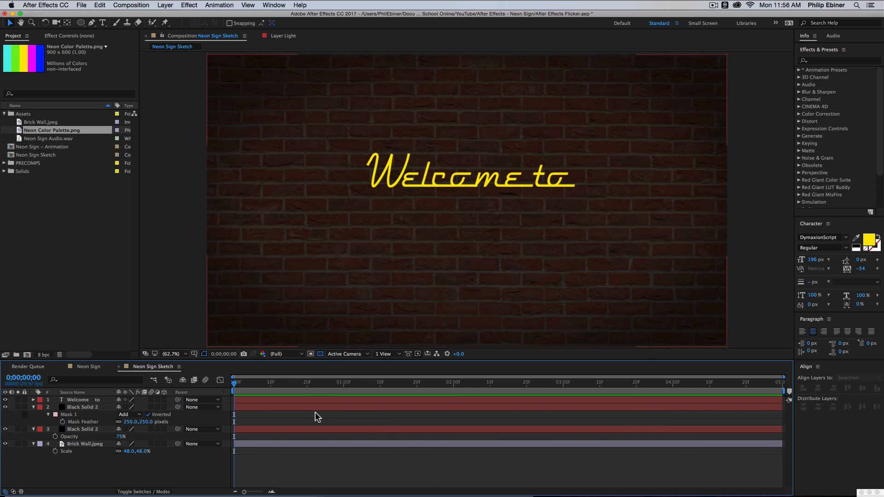
Step: Add a separate text layer reading "Video School Online" directly beneath "Welcome to"
click(102, 23)
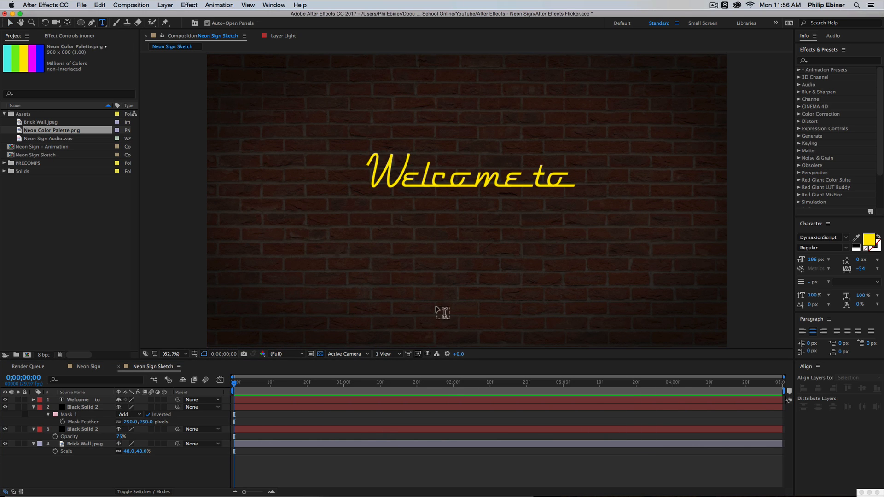
click(423, 222)
text(Vide)
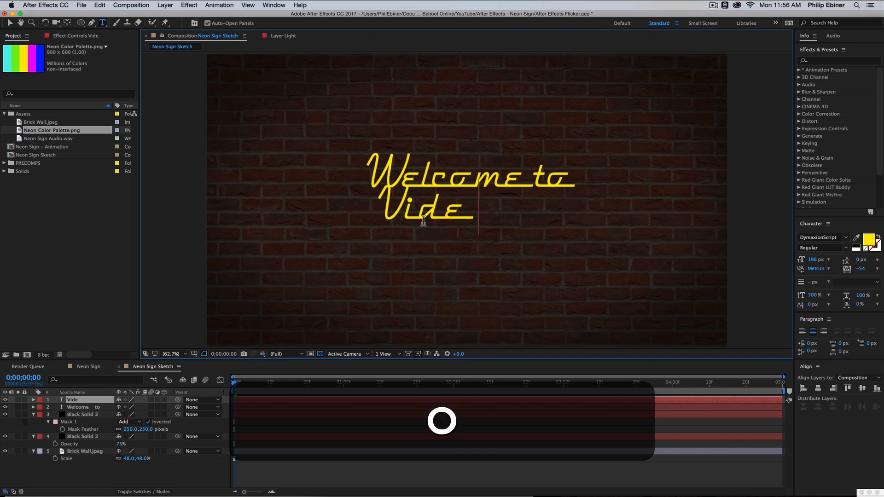
text(o School Online)
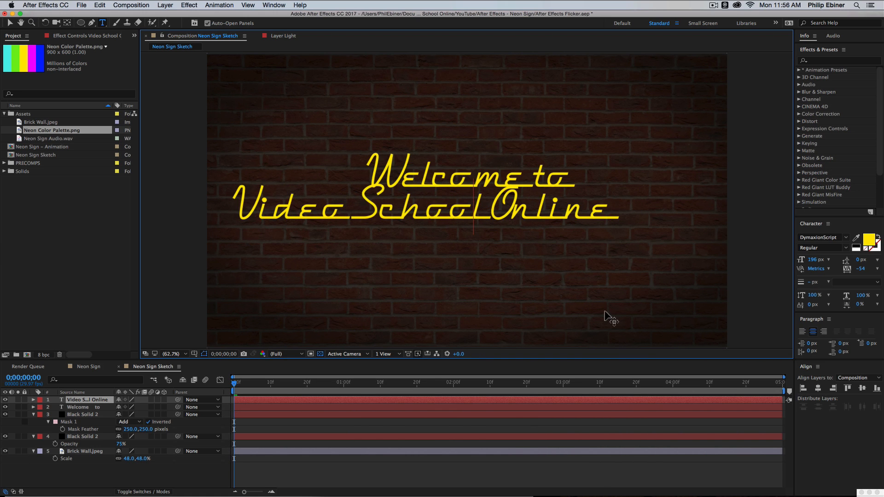
Step: Change the font of the "Video School Online" text to Clip
click(505, 403)
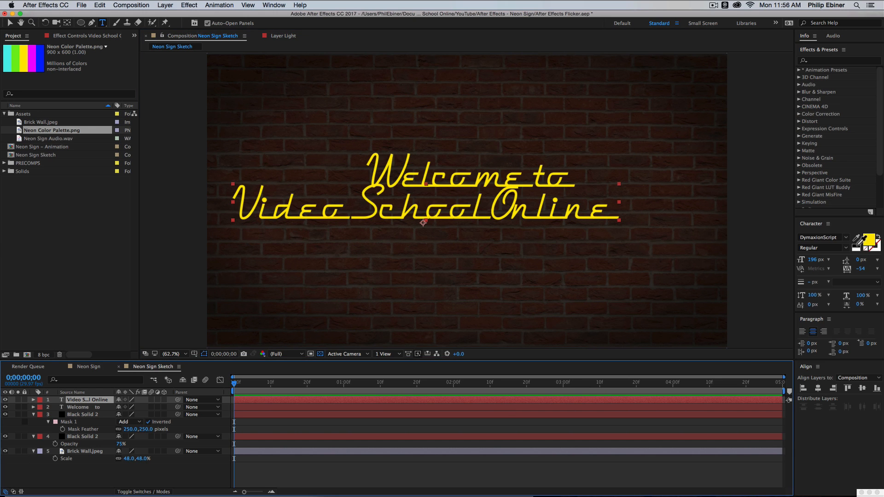
click(822, 236)
text(Clip)
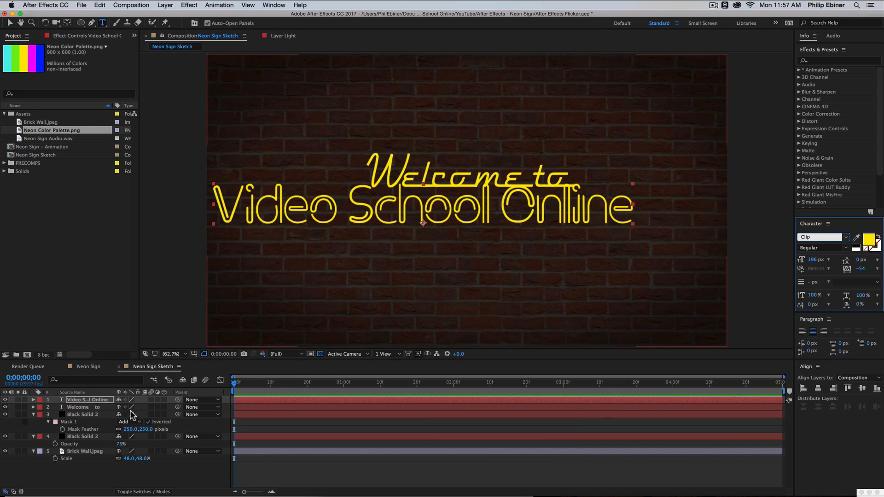
Step: Scale the "Video School Online" text down to 49% and center it beneath "Welcome to"
click(253, 403)
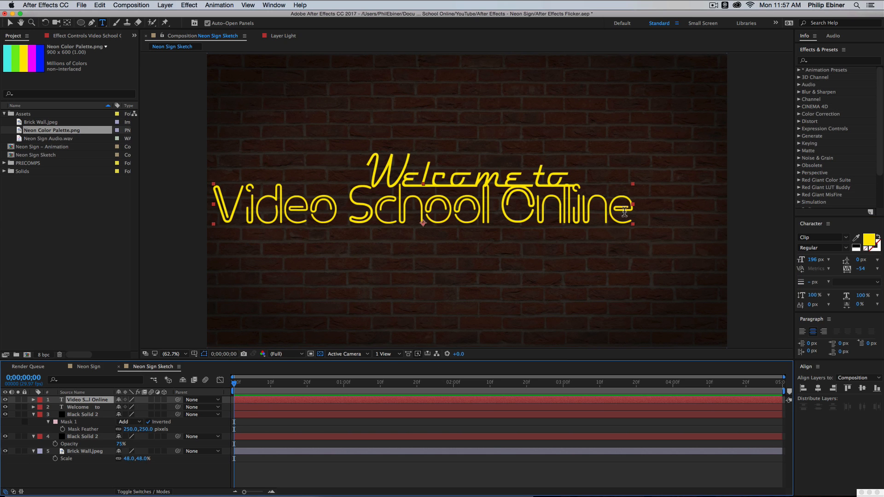
key(s)
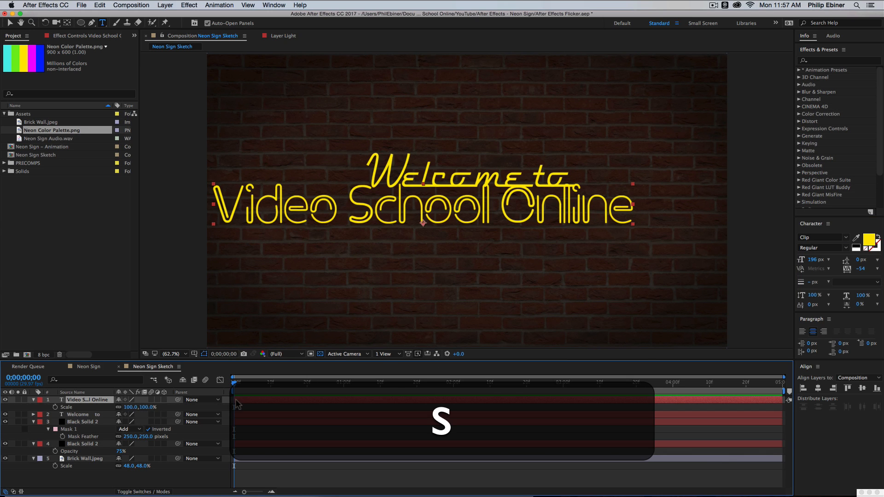
drag(146, 407, 119, 407)
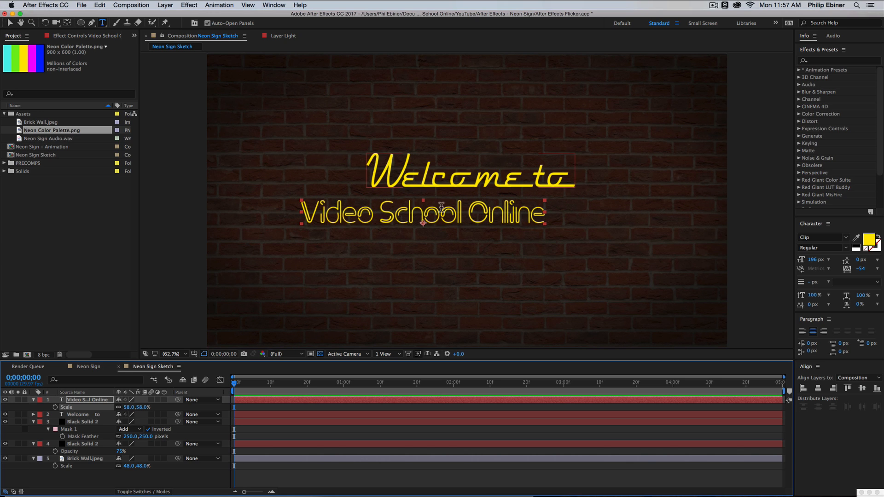
key(v)
drag(459, 215, 507, 209)
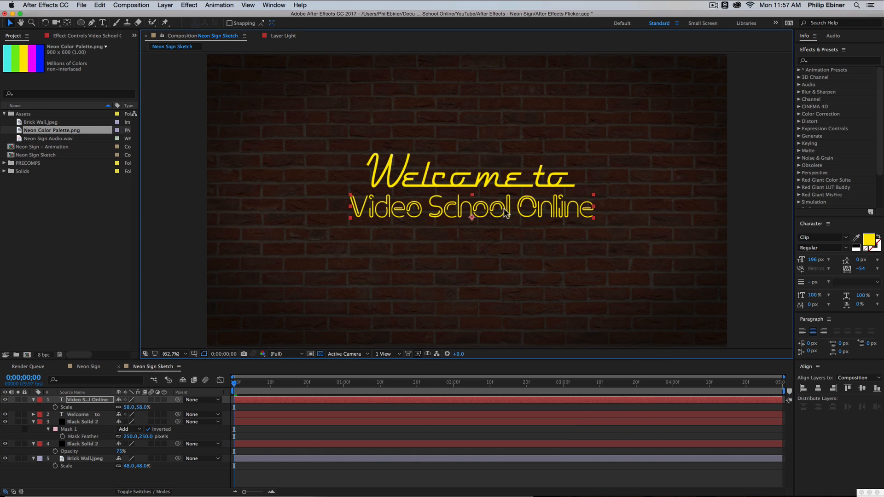
drag(143, 407, 140, 408)
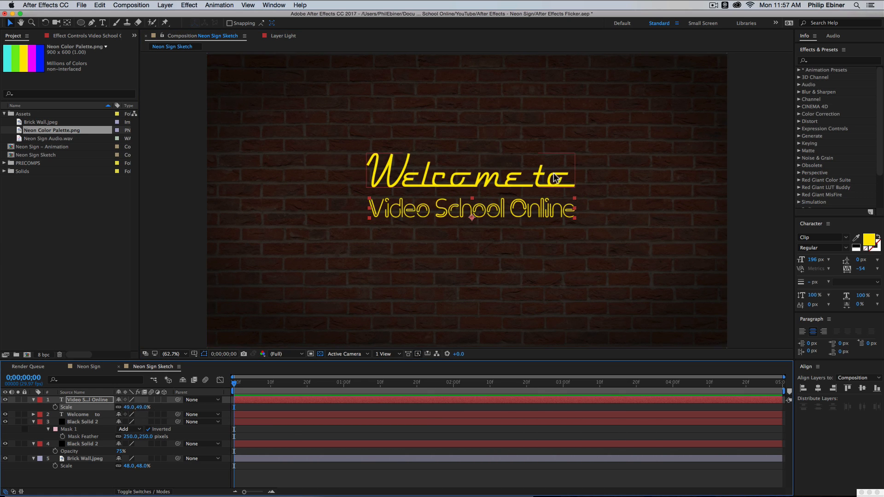
Step: Enlarge the "Video School Online" text to 86% scale and reposition it beneath "Welcome to"
click(543, 209)
drag(543, 207, 542, 204)
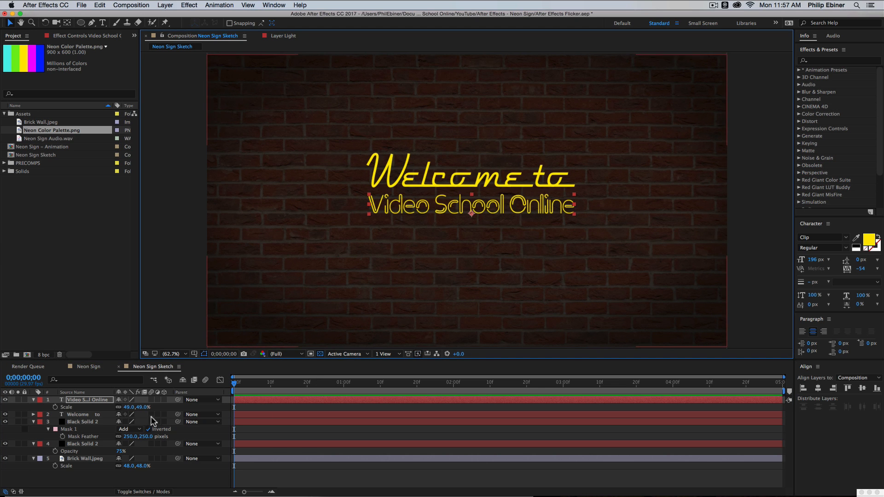
drag(144, 409, 161, 409)
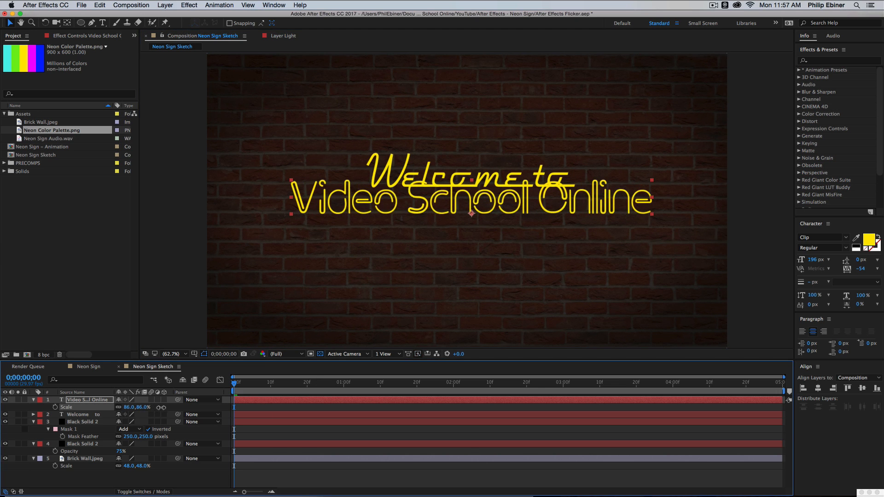
drag(515, 193, 520, 210)
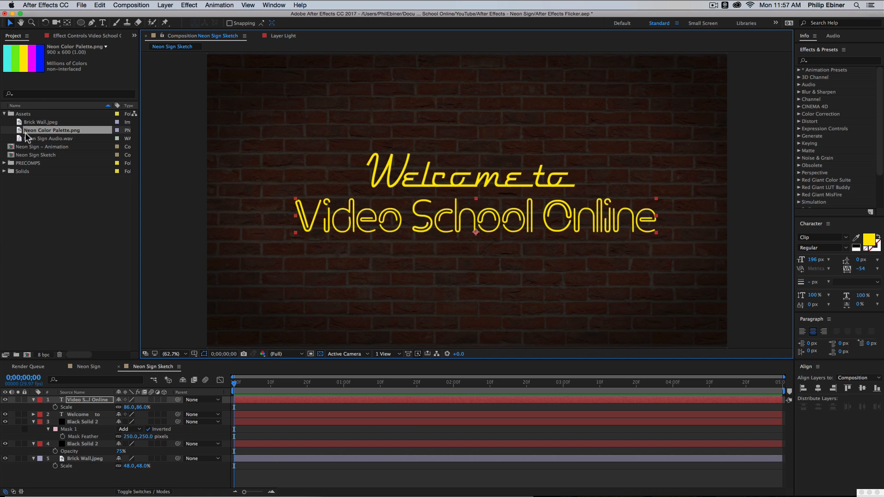
Step: Recolor the "Video School Online" text to magenta, sampled from the Neon Color Palette.png preview
click(40, 115)
click(43, 131)
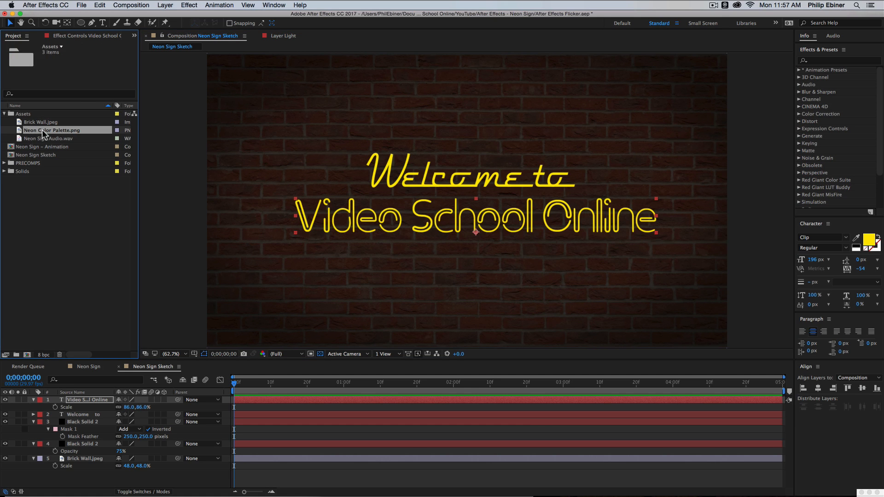
click(509, 401)
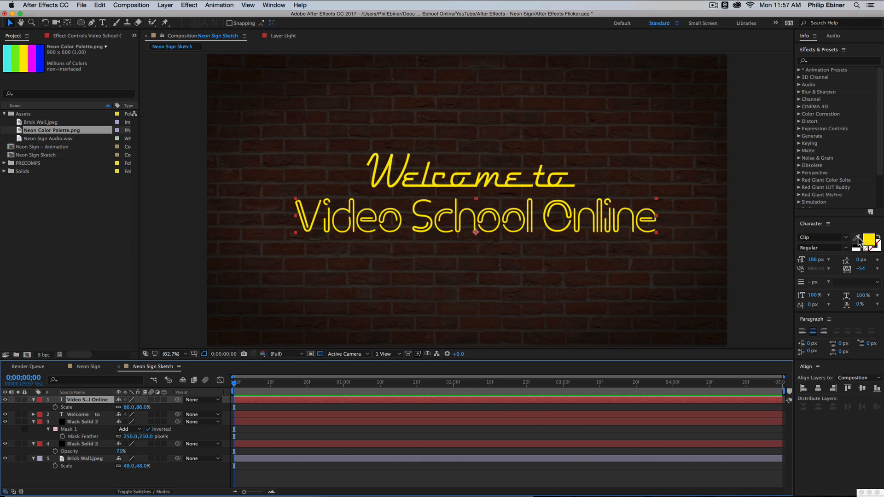
click(857, 237)
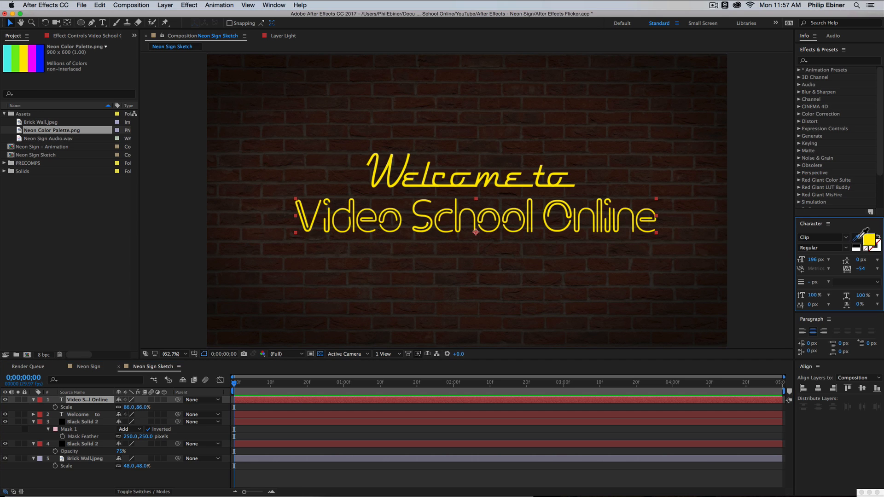
click(30, 55)
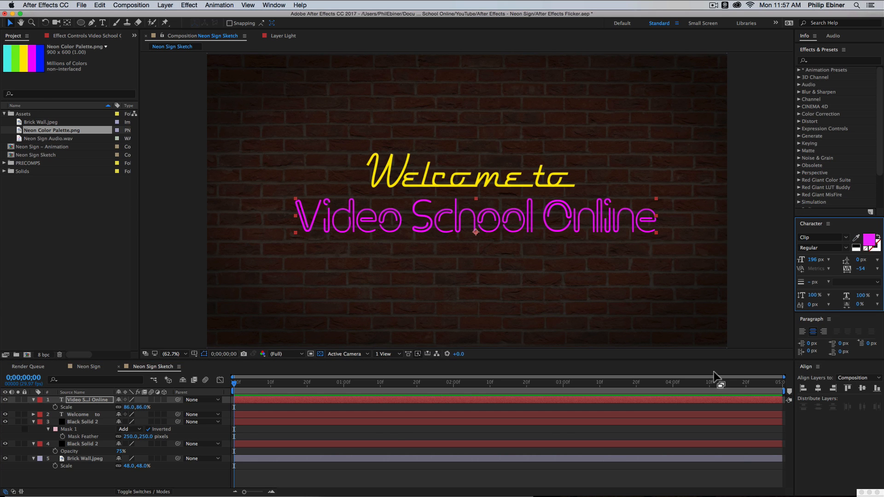
Step: With no layer selected, choose the Rounded Rectangle tool and set its fill to None
click(392, 429)
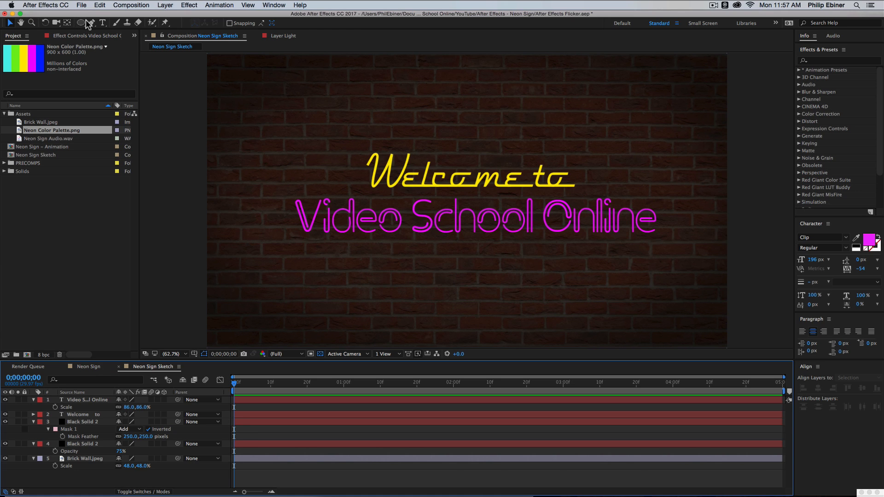
drag(82, 21, 123, 33)
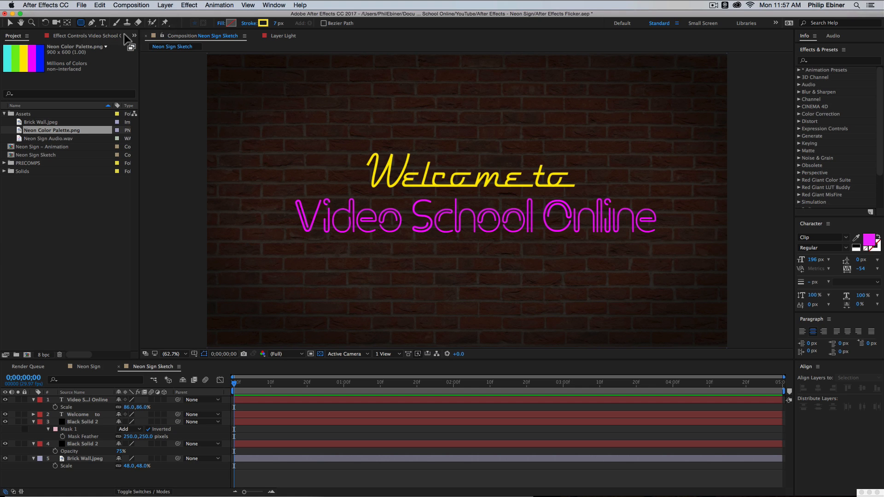
click(222, 24)
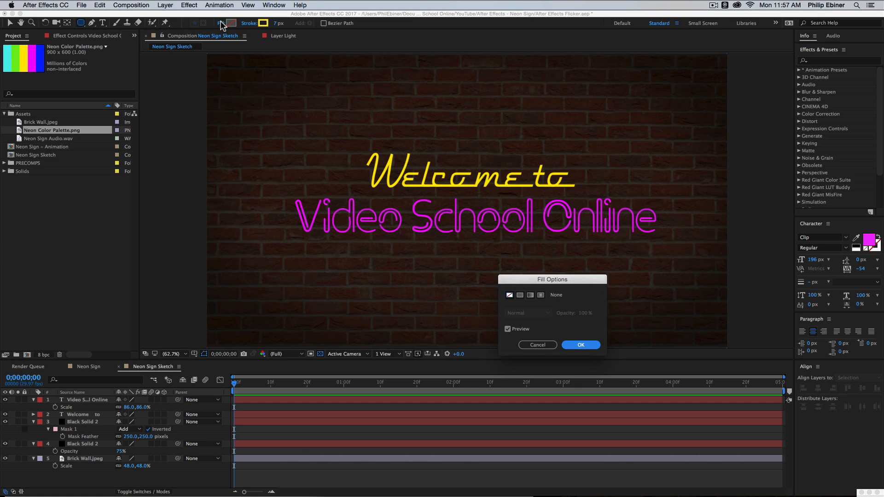
click(509, 295)
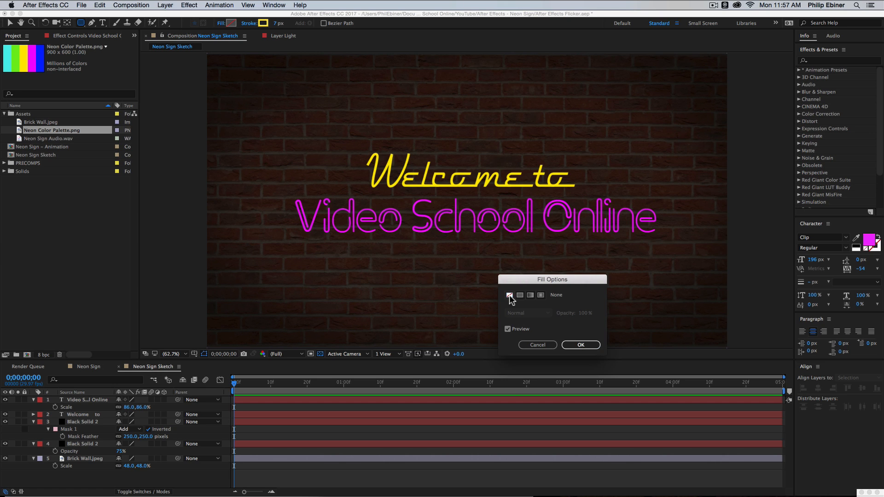
click(581, 345)
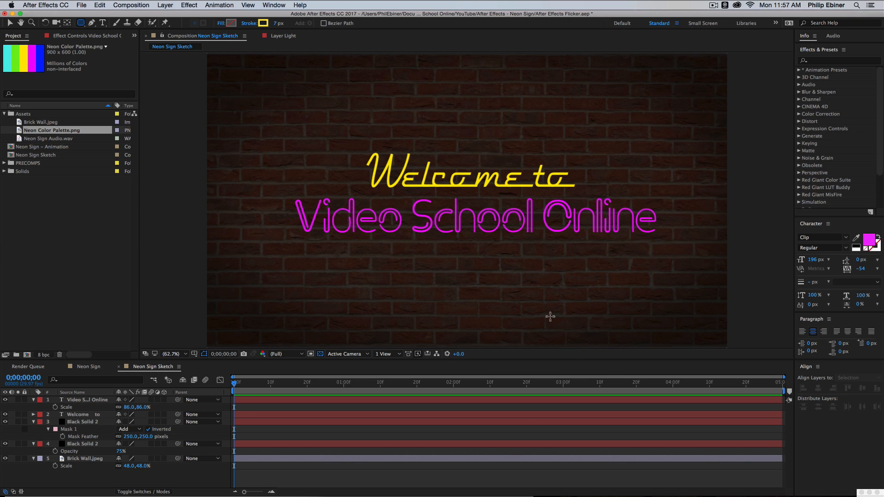
Step: Set the shape stroke color to cyan 57EEE9, sampled from the Neon Color Palette.png preview
click(262, 24)
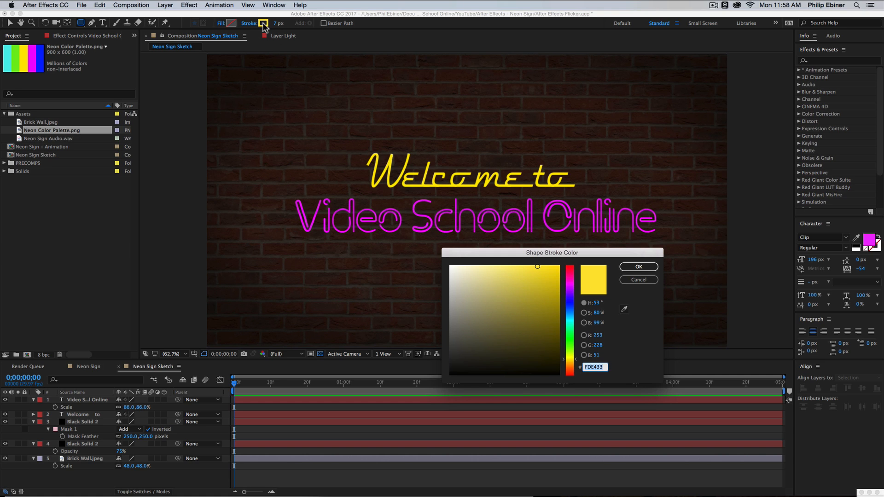
click(625, 312)
click(10, 53)
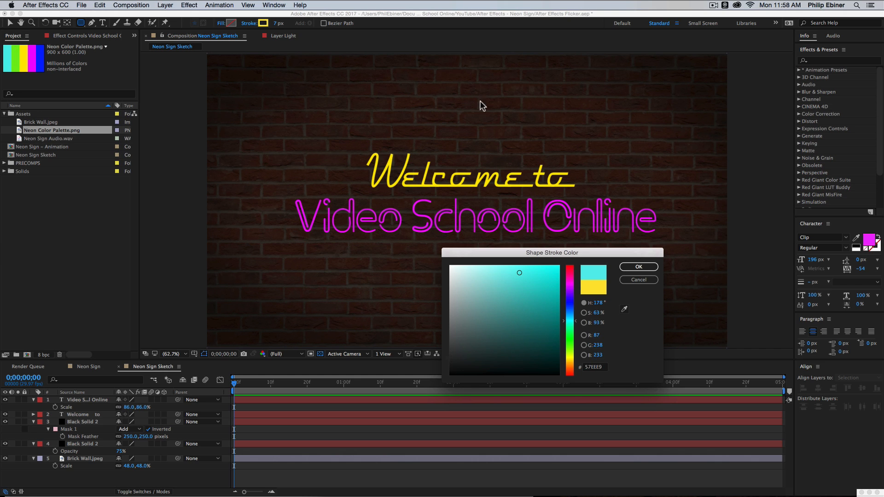
click(639, 267)
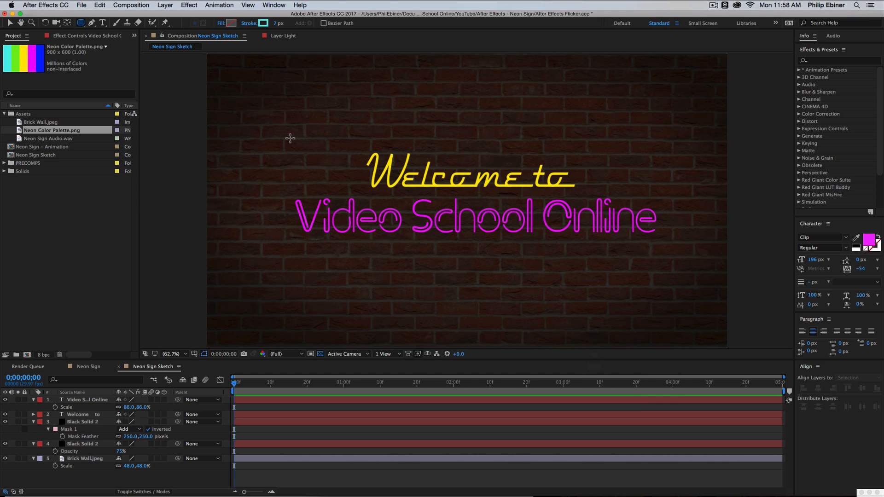
Step: Draw a rounded rectangle frame around both text lines and center it horizontally and vertically in the composition
drag(254, 138, 660, 249)
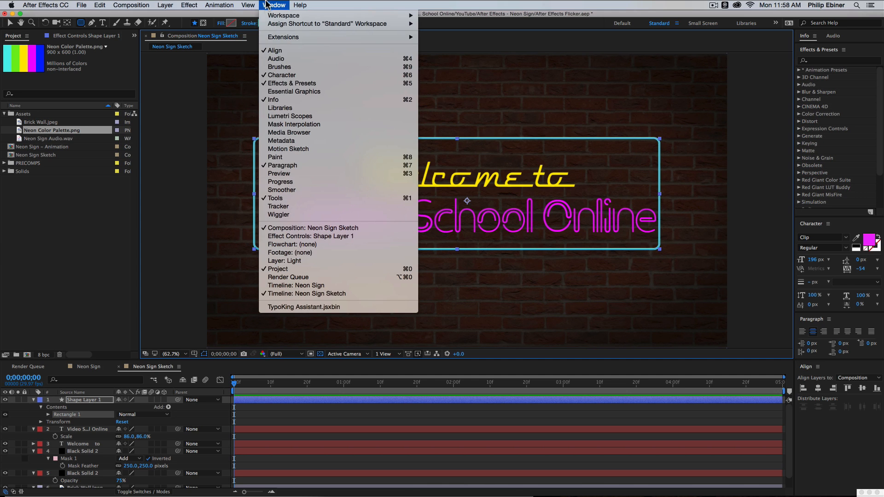
click(853, 490)
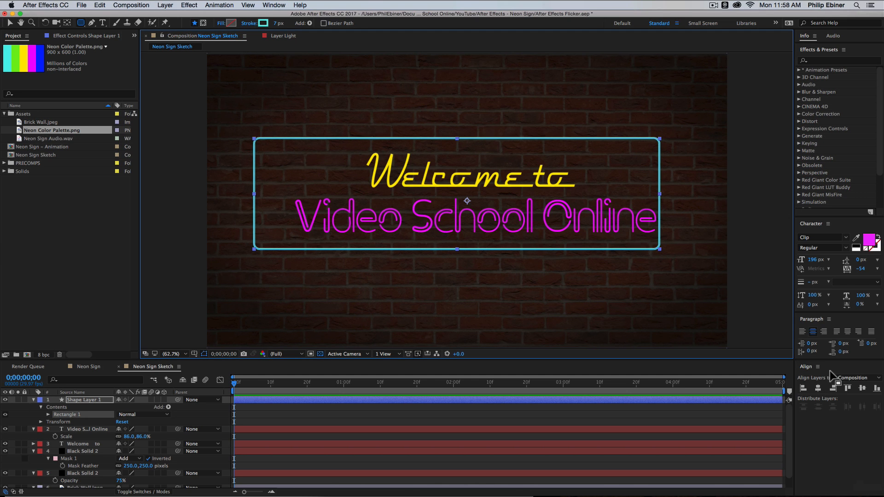
click(818, 389)
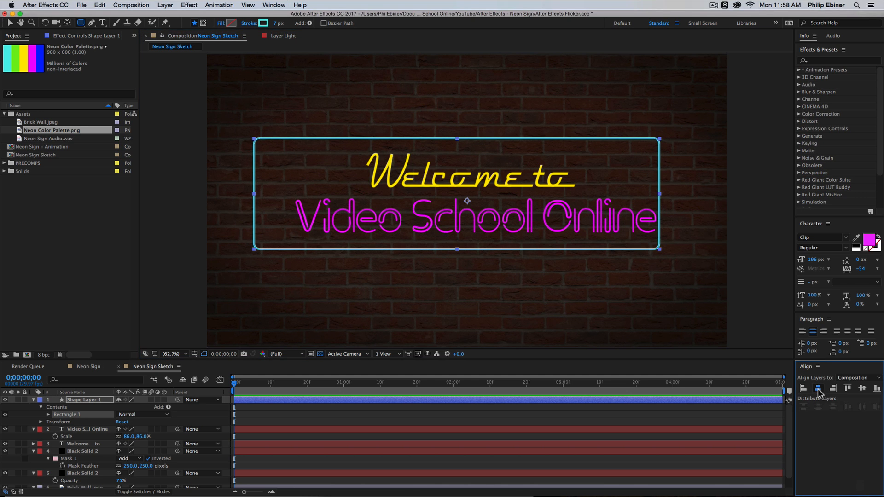
click(862, 388)
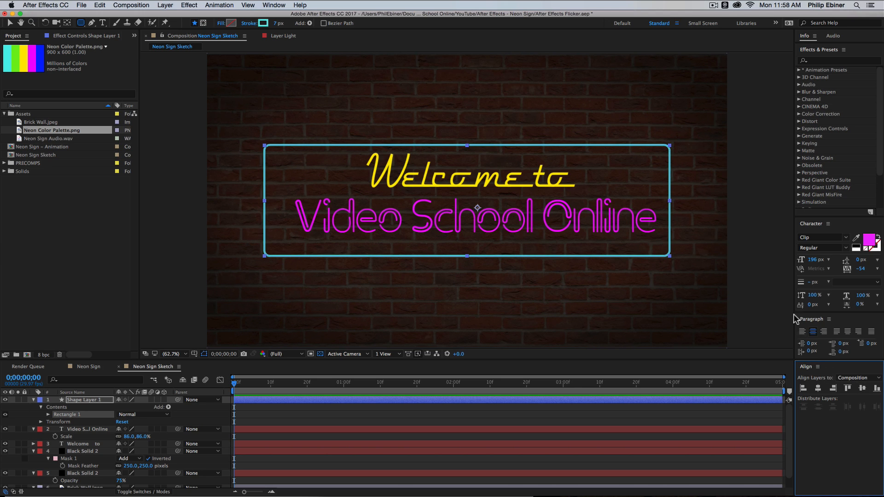
Step: Align the "Welcome to" and "Video School Online" text layers to each other on their horizontal centers, using Selection as the reference
click(8, 23)
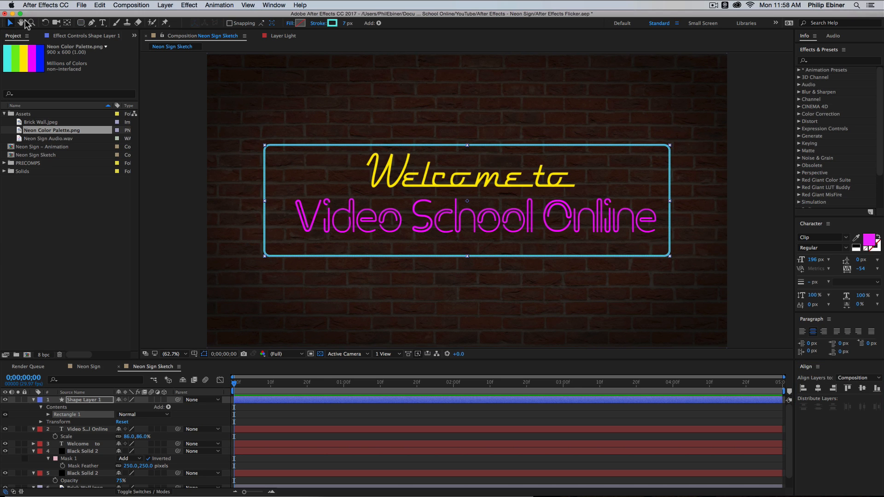
click(587, 176)
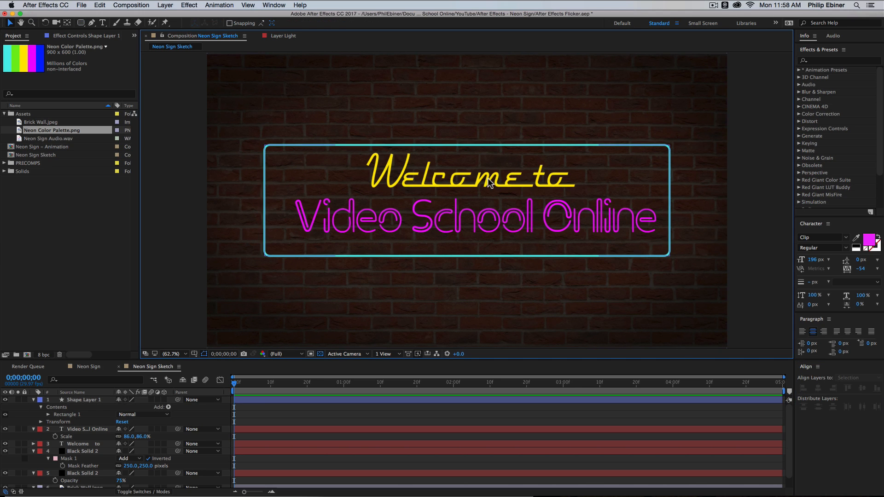
click(329, 430)
shift+click(334, 444)
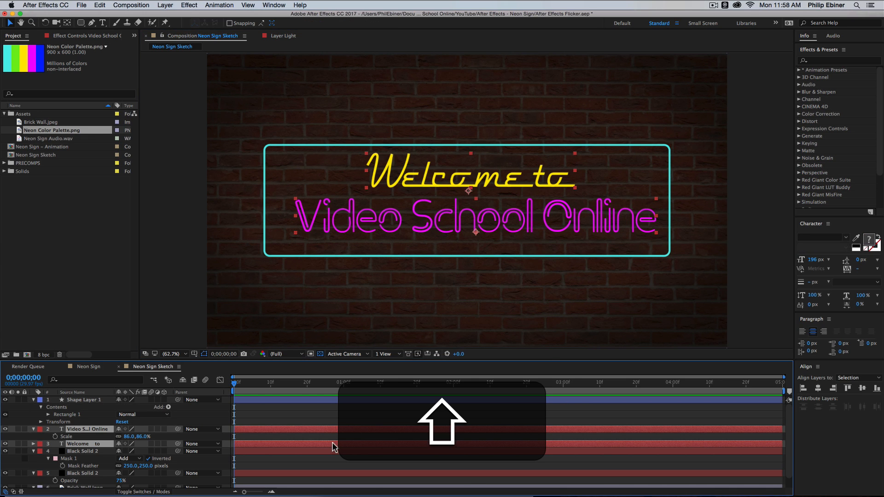
click(865, 377)
click(851, 386)
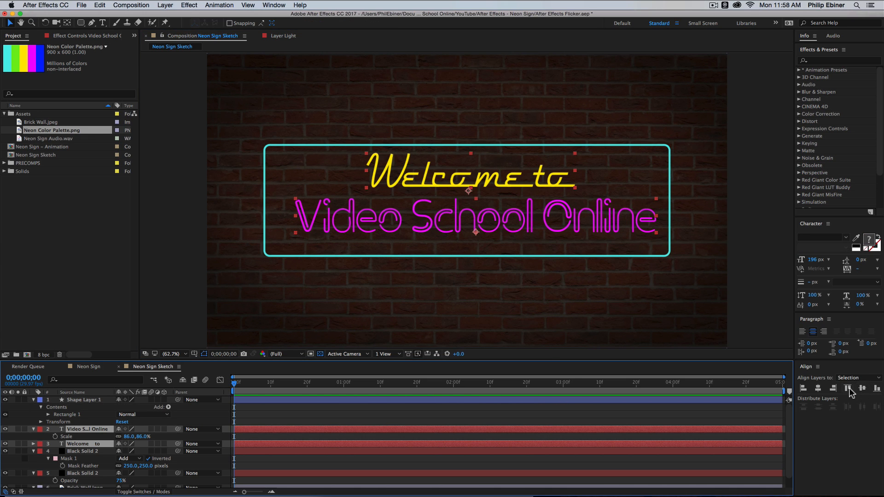
click(818, 389)
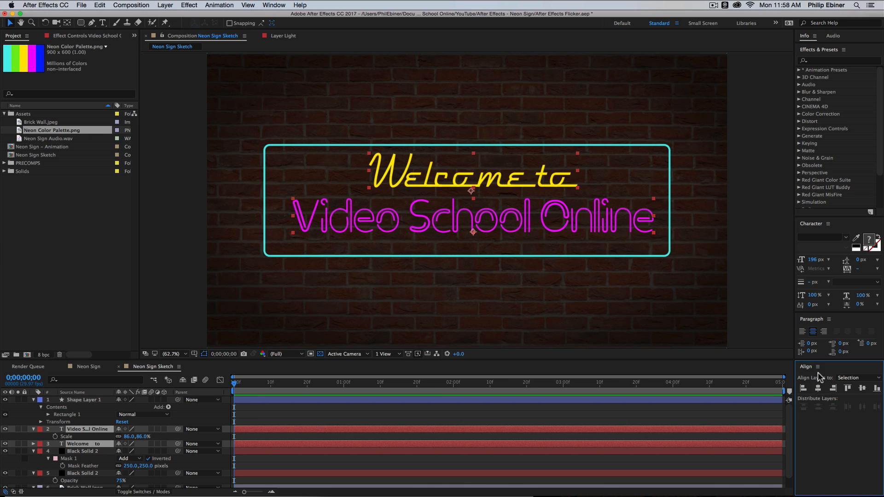
click(751, 184)
click(457, 220)
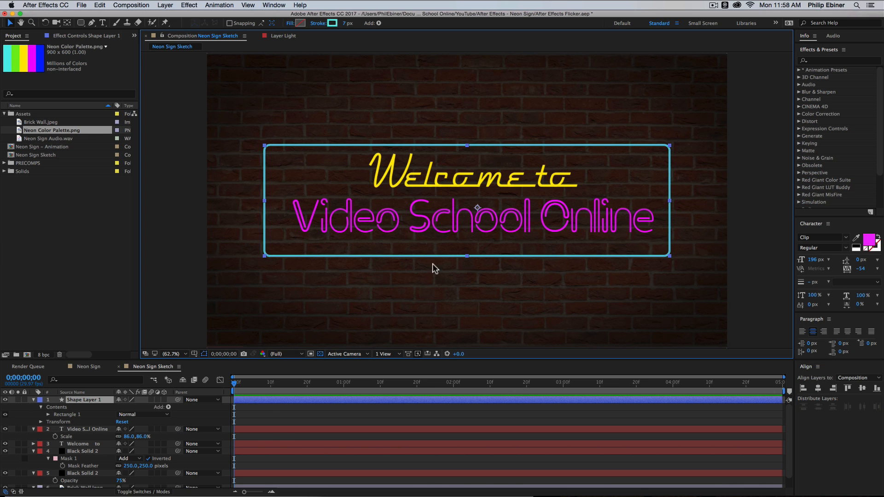
click(280, 429)
key(shift+Up)
key(shift+Up)
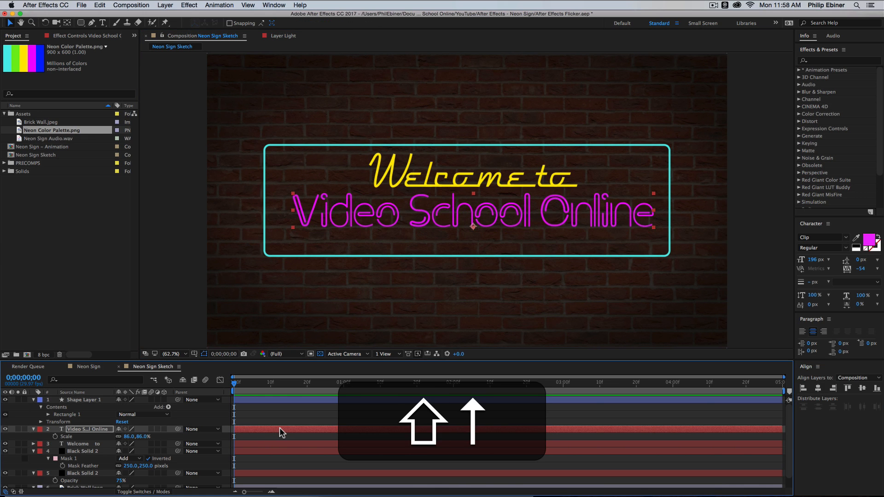
key(shift+Down)
key(shift+Down)
Step: Lower the "Welcome to" text slightly within the cyan frame, bringing it closer to "Video School Online"
click(281, 444)
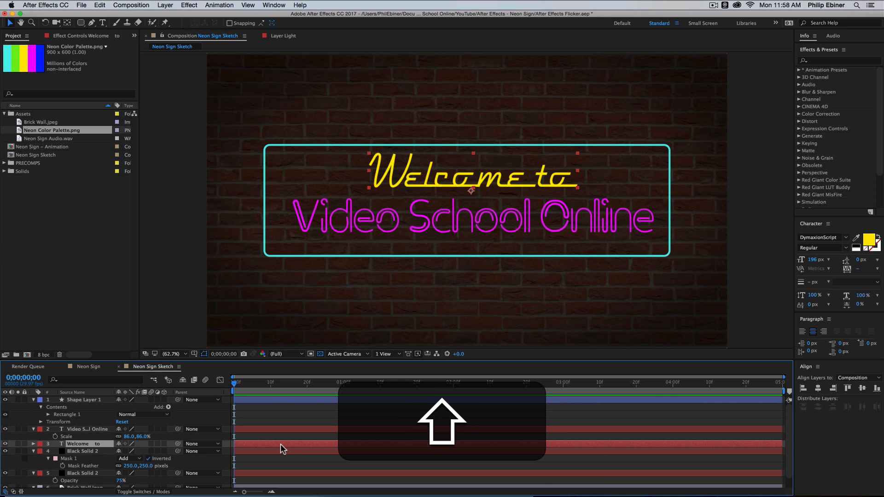
key(shift+Down)
key(shift+Down)
key(shift+Up)
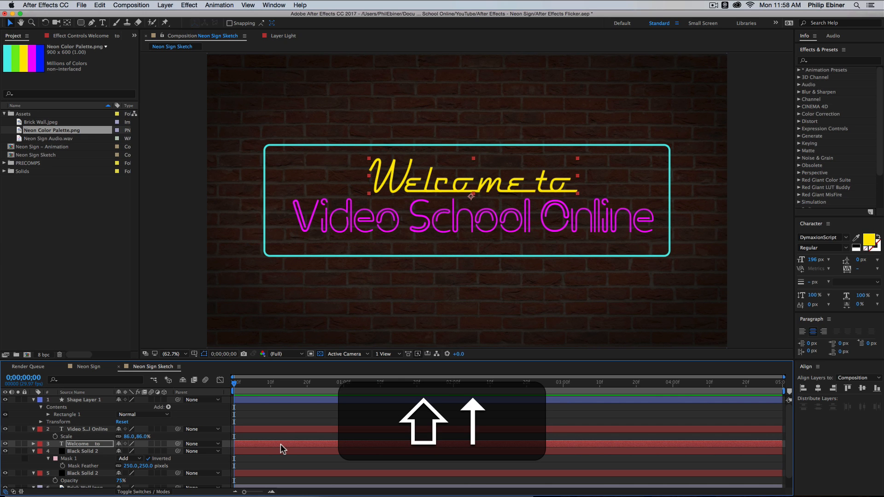
key(shift+Down)
key(Down)
Step: Nudge the "Video School Online" text down slightly to balance its spacing inside the frame
click(301, 429)
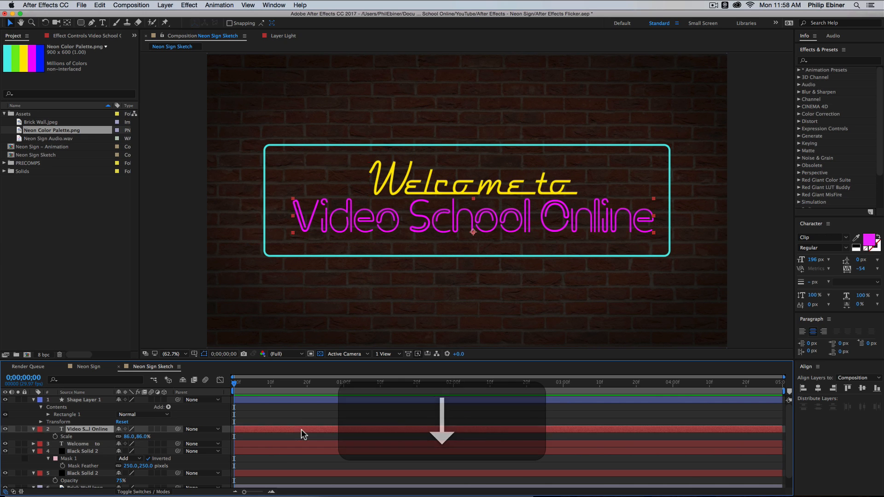
key(Down)
key(Down)
key(Down)
key(Down)
key(Down)
key(Down)
key(Down)
key(Down)
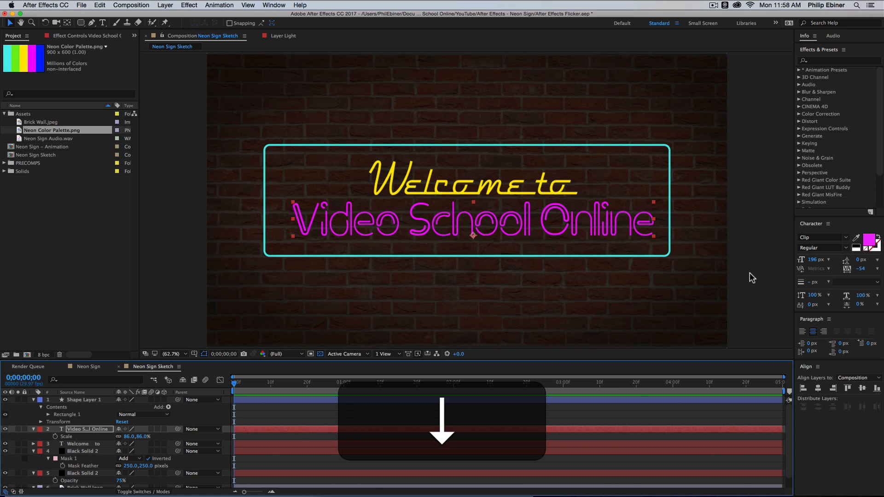
click(752, 277)
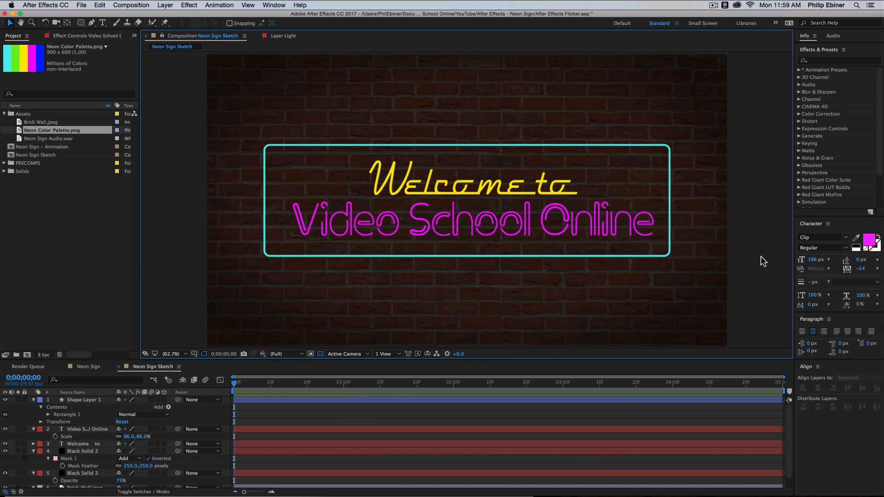
Step: Collapse the expanded properties of all layers in the timeline
click(352, 425)
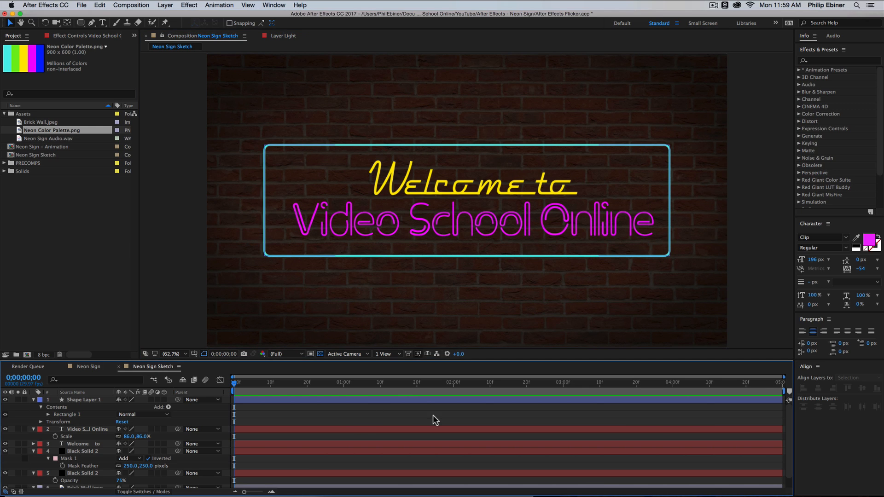
key(super+a)
key(s)
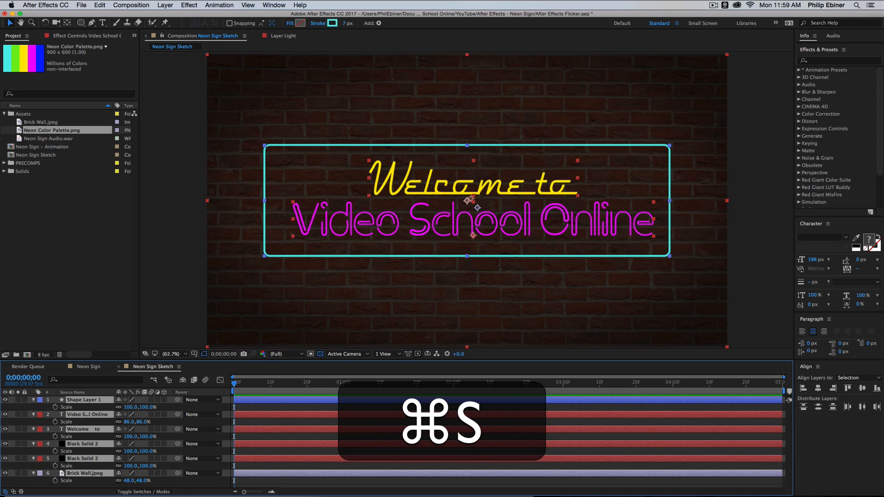
key(s)
click(270, 447)
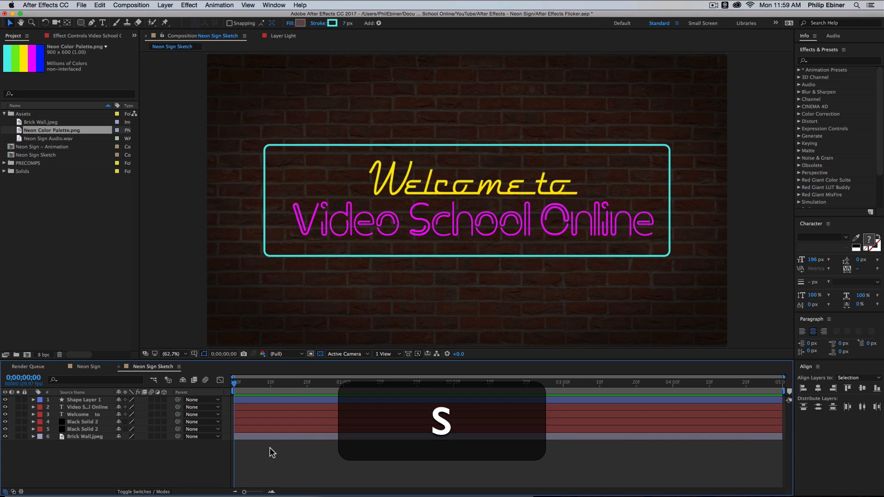
click(85, 400)
click(86, 407)
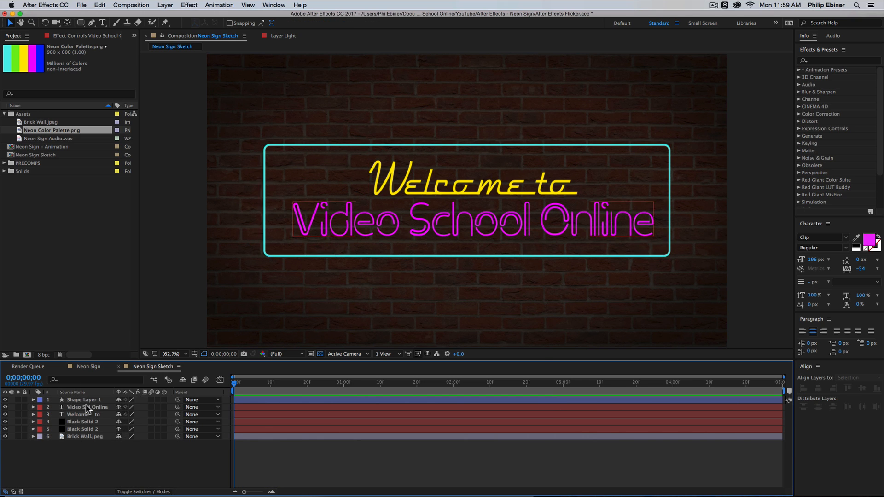
Step: Pre-compose both Black Solid 2 layers and Brick Wall.jpeg as "Background", and check the contents of the new composition
click(77, 421)
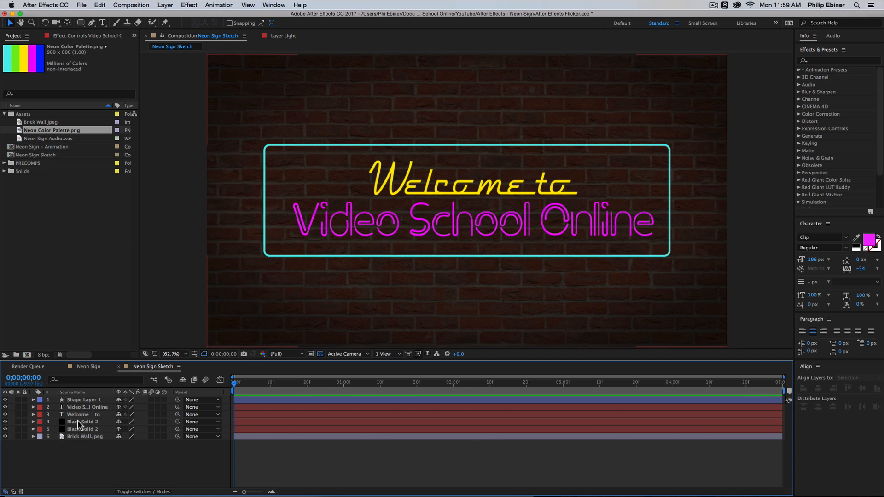
click(79, 422)
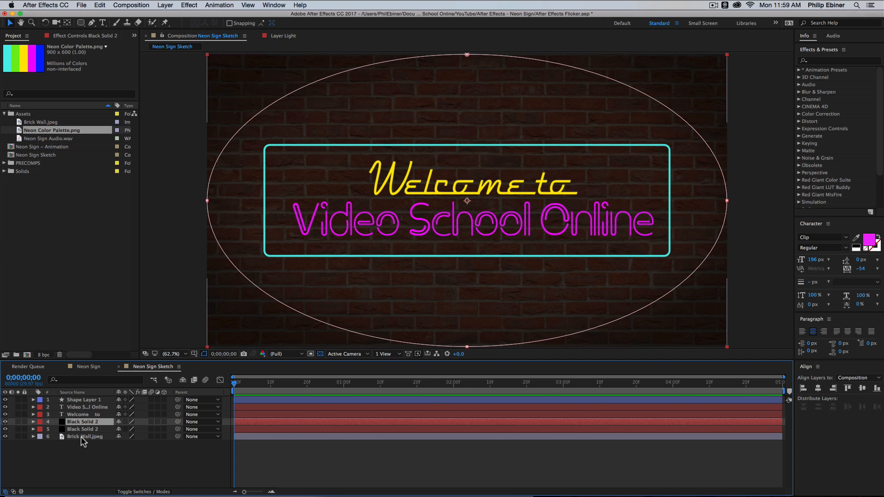
shift+click(81, 437)
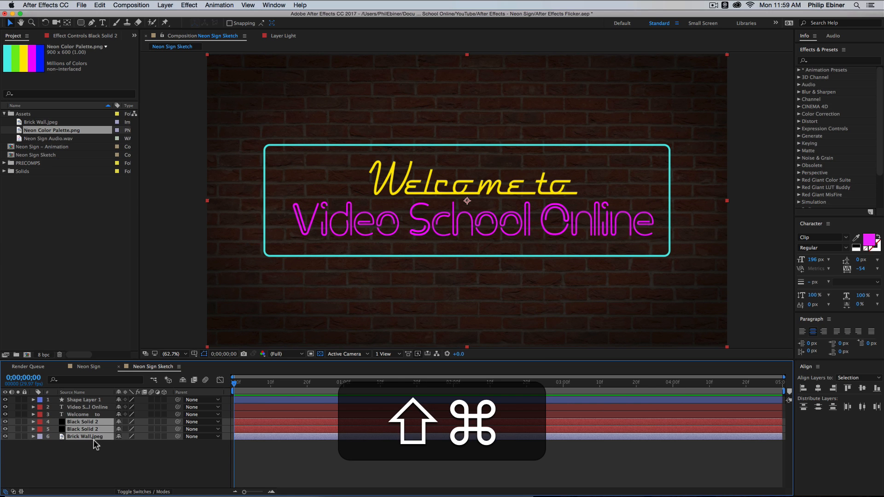
right_click(90, 435)
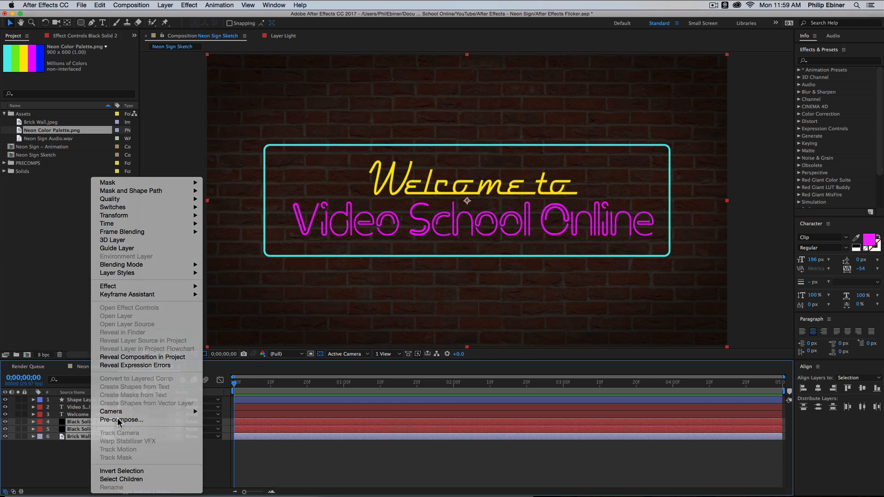
click(119, 420)
text(Background)
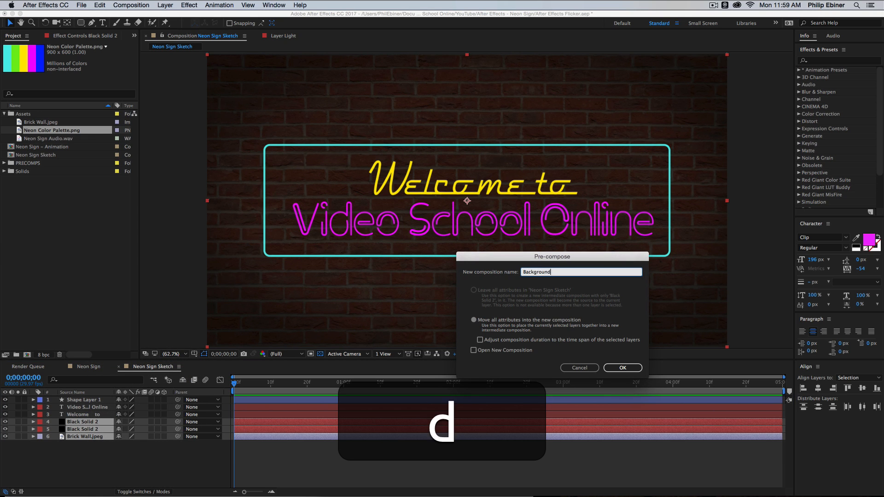
key(Return)
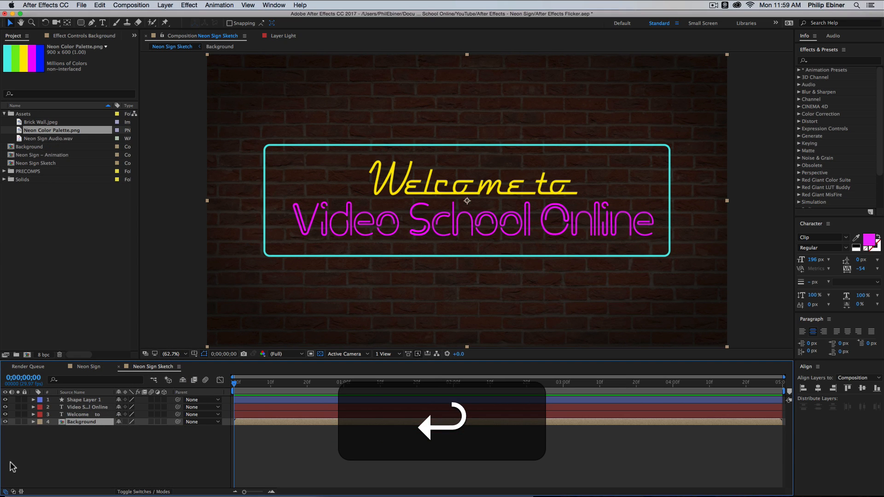
double_click(297, 422)
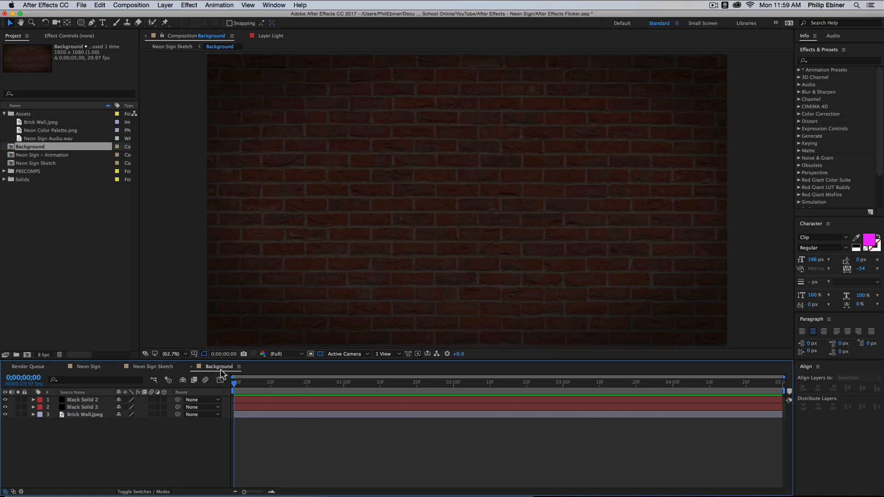
click(191, 367)
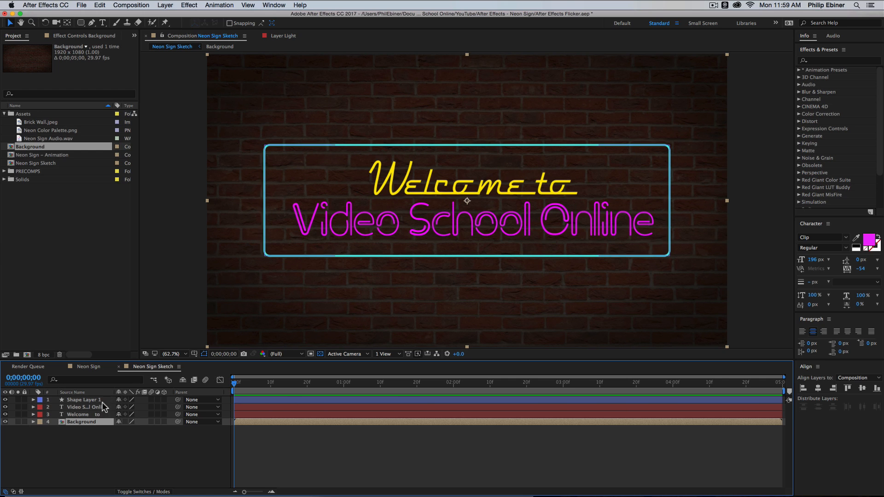
Step: Pre-compose Shape Layer 1 and the two text layers into a new composition named "Neon Sign Text"
click(91, 413)
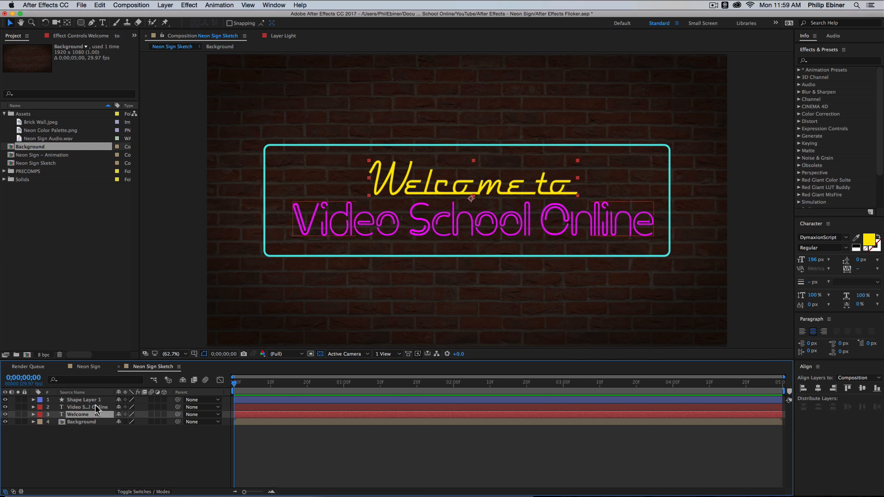
shift+click(87, 399)
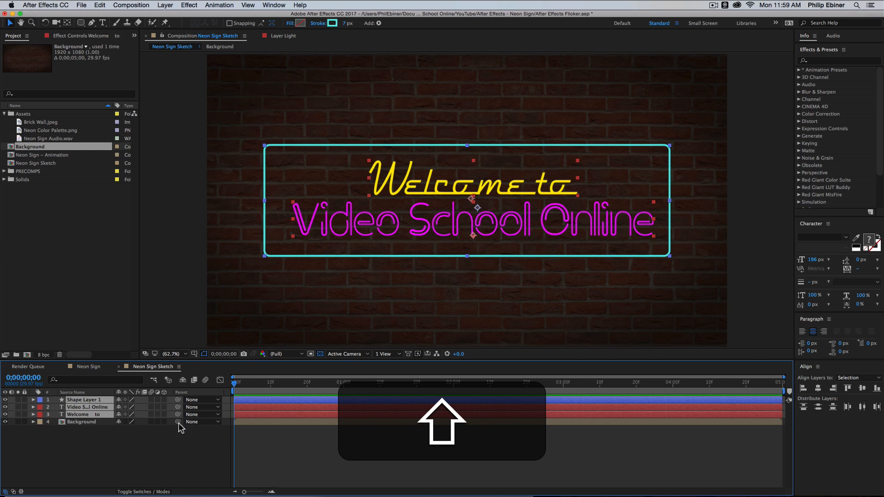
right_click(87, 410)
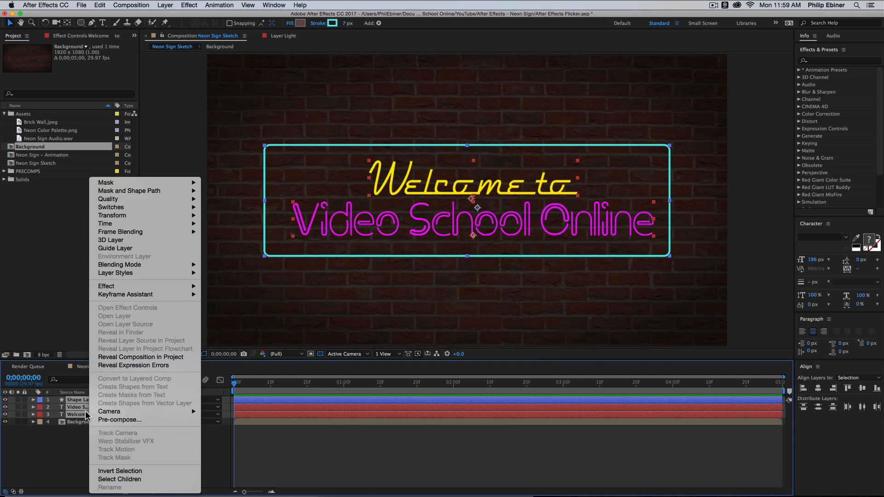
click(125, 419)
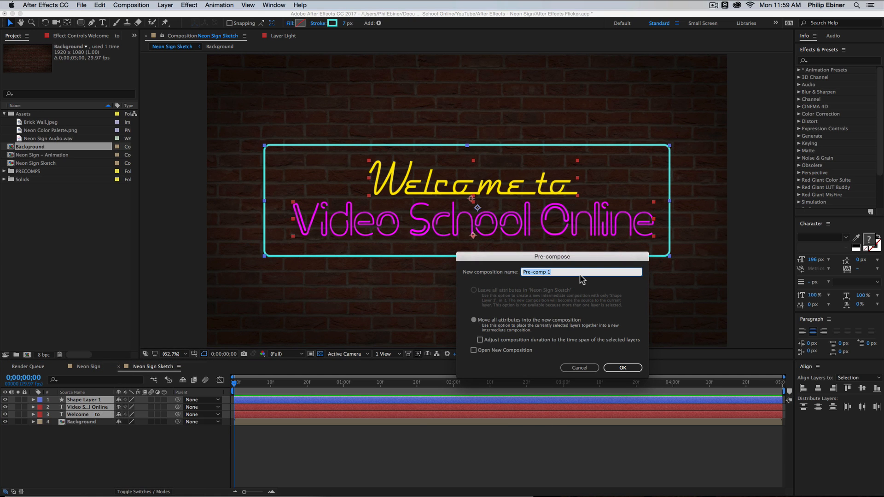
text(Neon Si)
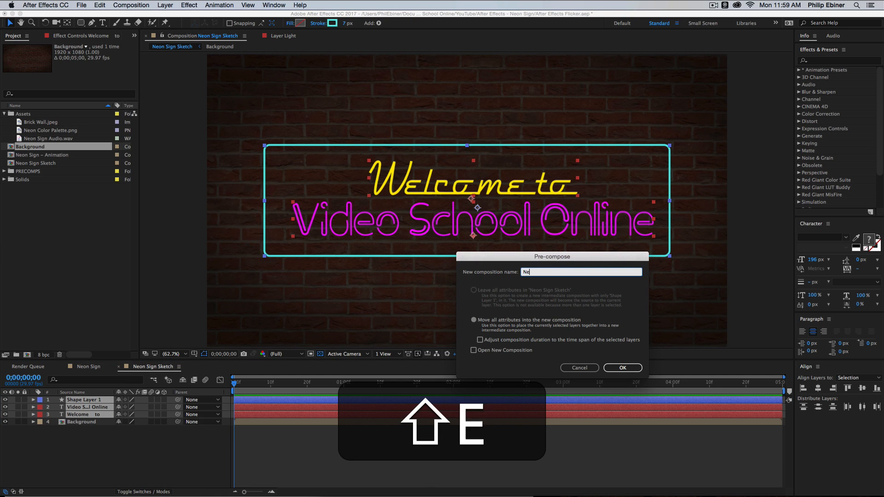
text(gn Text)
click(623, 368)
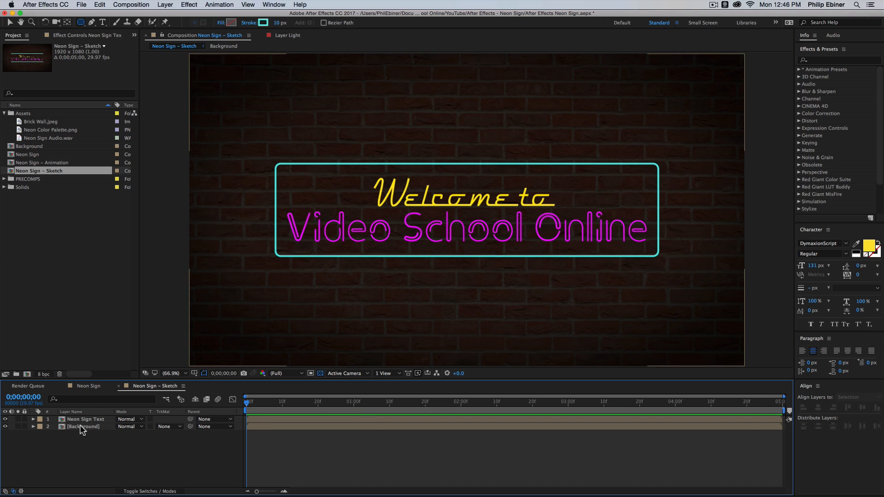
Step: Duplicate the Neon Sign Text layer and hide the upper copy
click(80, 425)
click(91, 418)
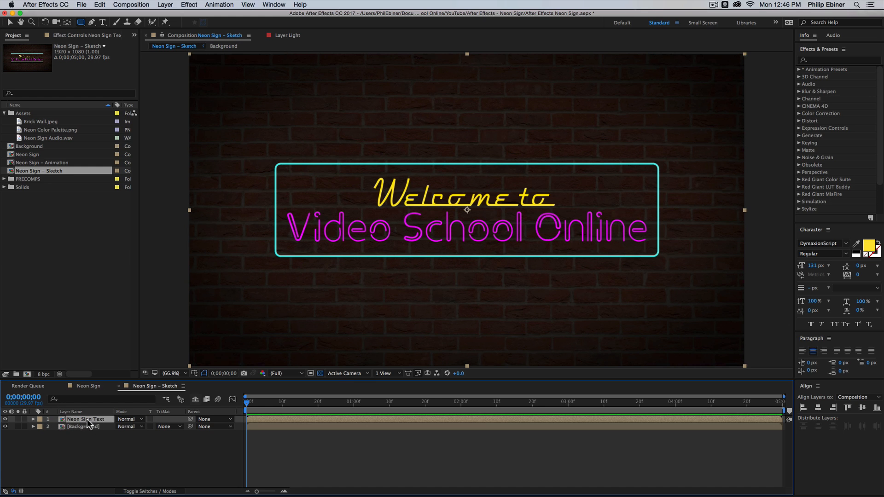
key(super+d)
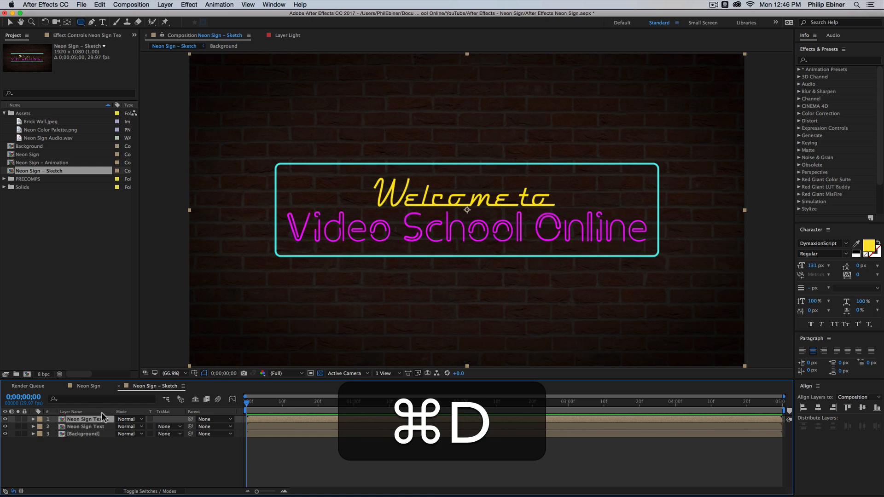
click(5, 419)
Step: Apply the Fill effect to the lower Neon Sign Text layer, after checking the unlit sign in the Neon Sign composition
click(81, 427)
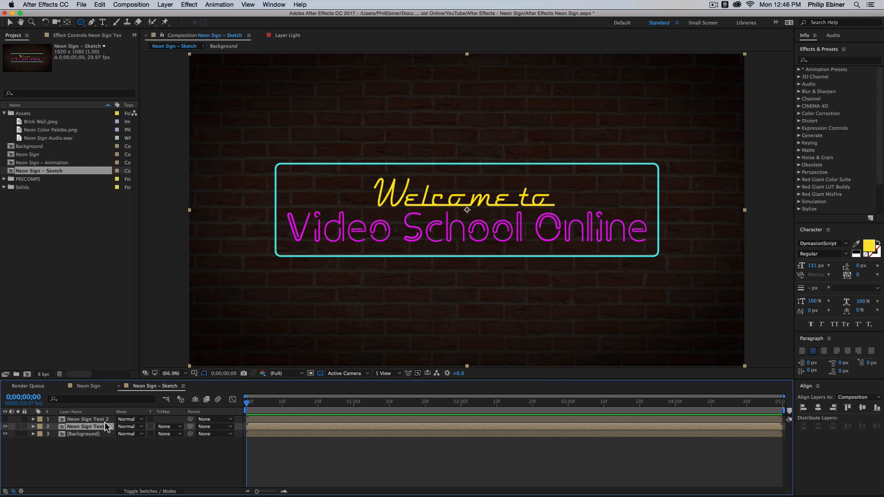
click(88, 386)
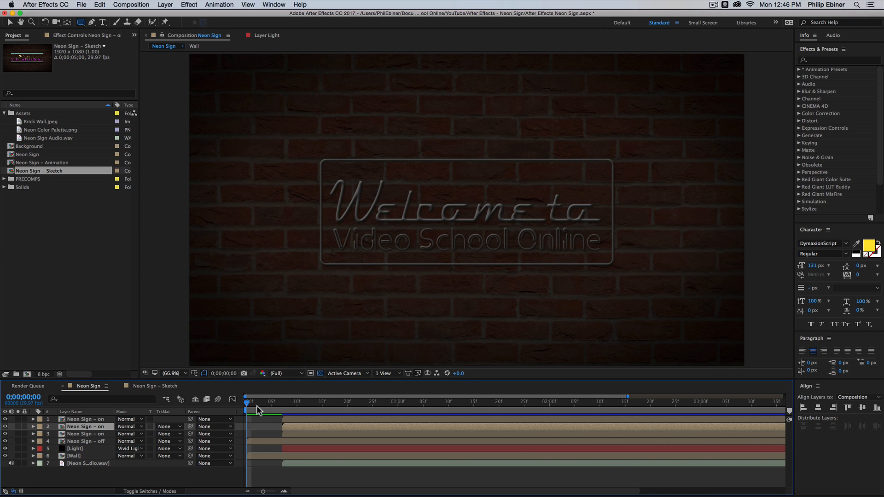
click(161, 386)
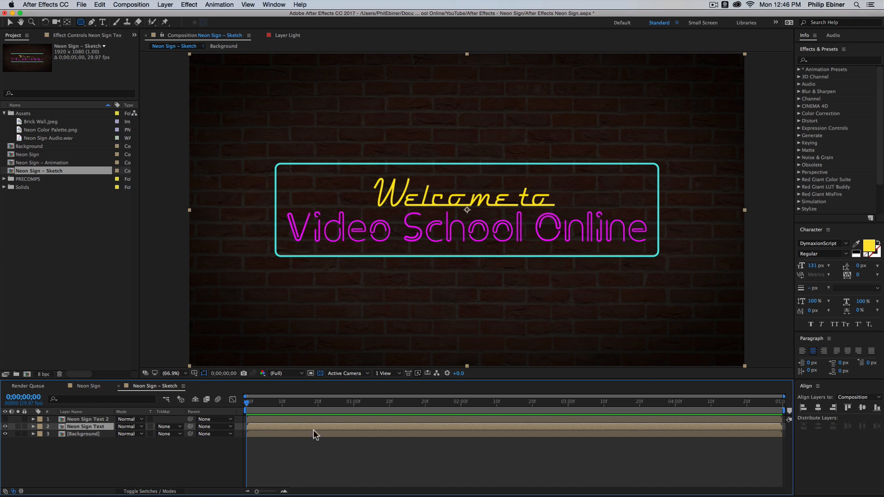
click(827, 61)
click(827, 61)
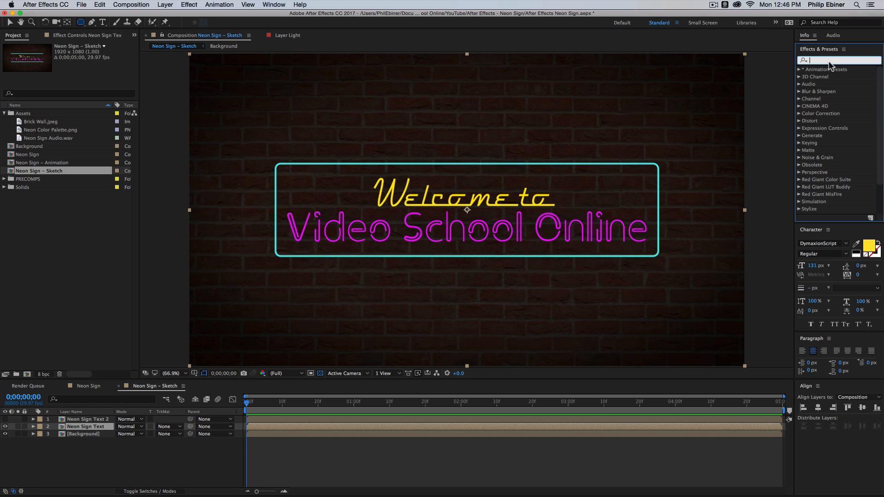
text(fill)
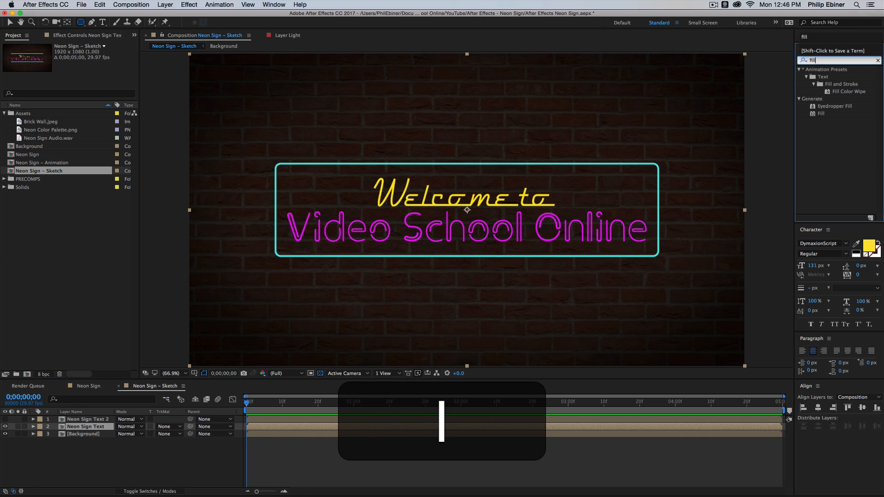
click(822, 114)
drag(824, 118, 102, 428)
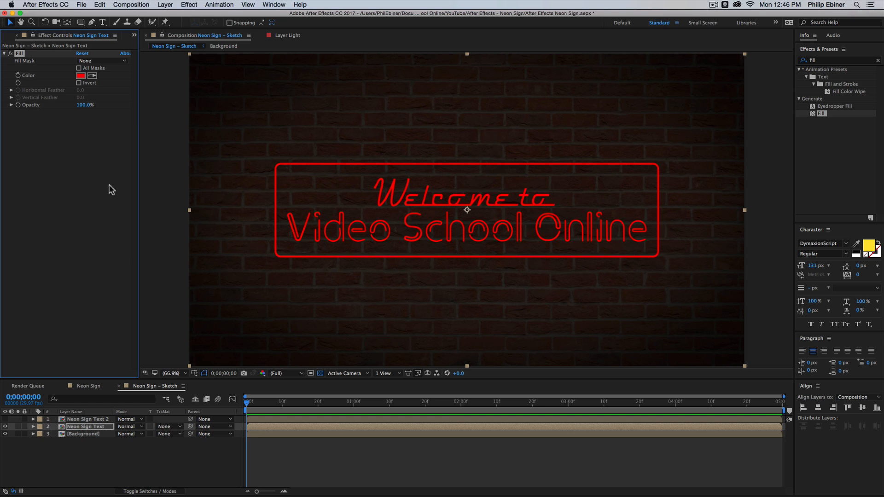
Step: Rename the filled, visible text layer to "Neon Sign – OFF"
key(Return)
key(Right)
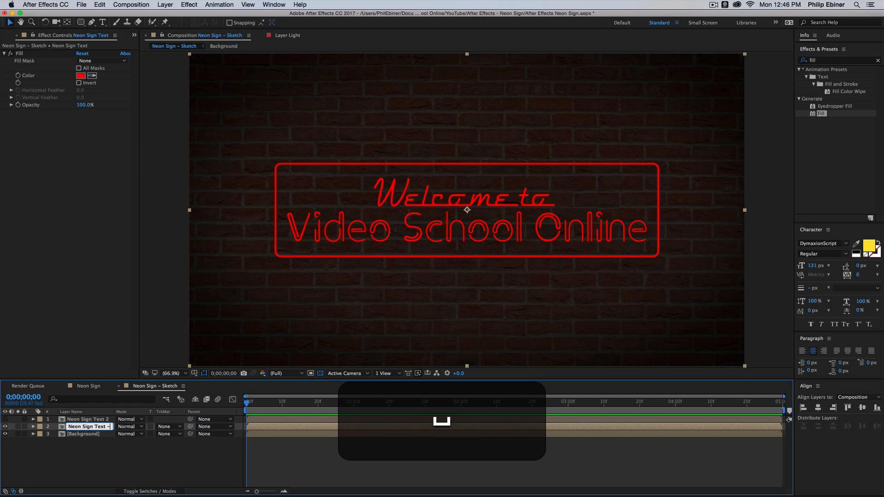
key(BackSpace)
text(- OFF)
key(Return)
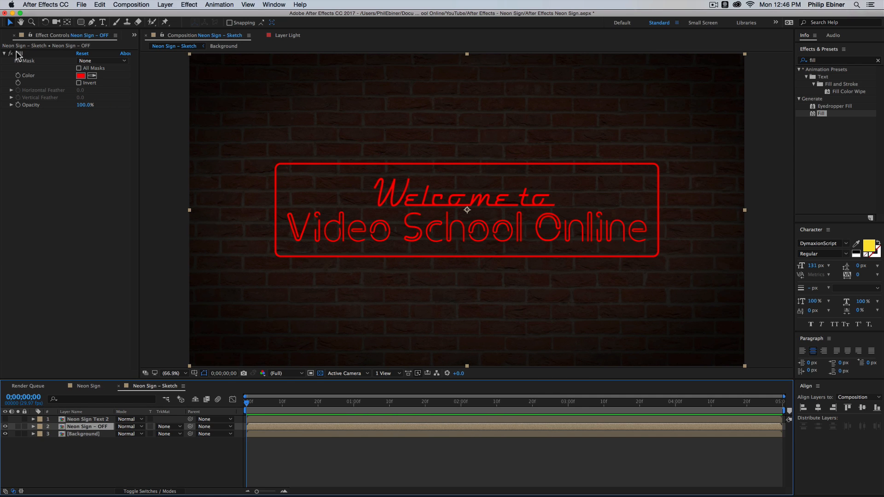
Step: Change the Fill effect's color on the Neon Sign – OFF layer to a dark gray
click(91, 75)
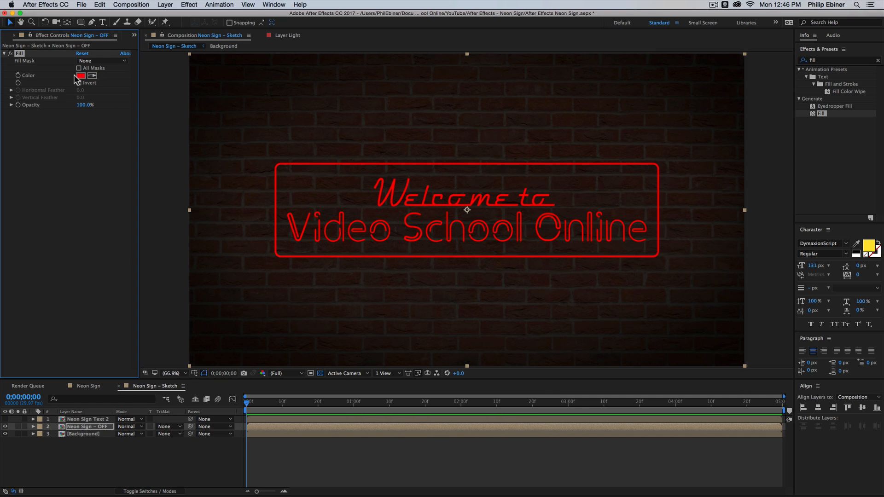
click(81, 75)
drag(479, 357, 443, 339)
click(638, 266)
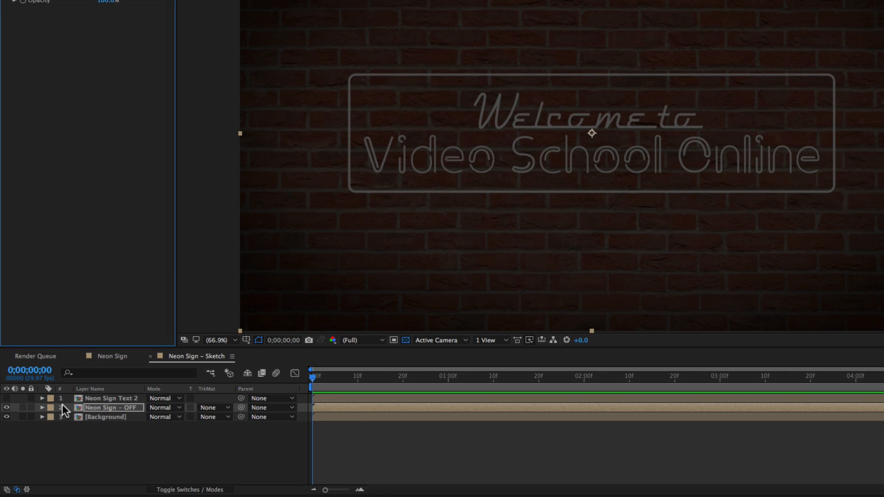
Step: Add a Bevel and Emboss layer style to the Neon Sign – OFF layer
right_click(90, 408)
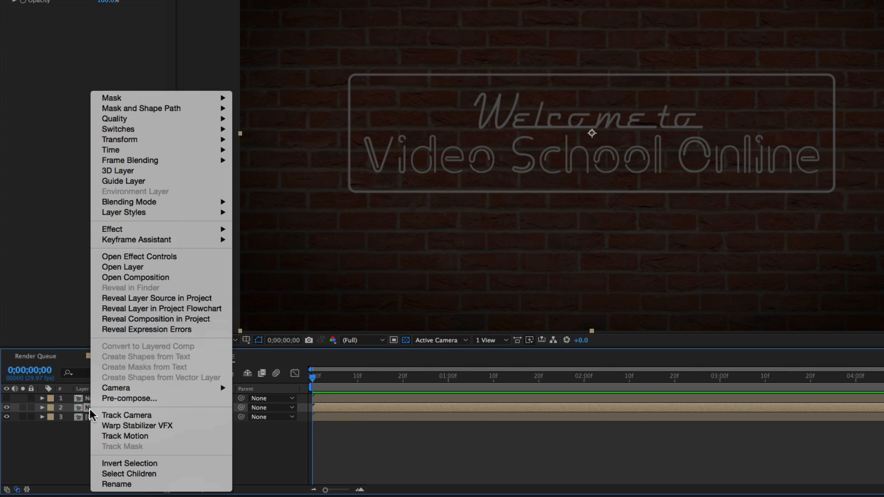
mouse_move(156, 214)
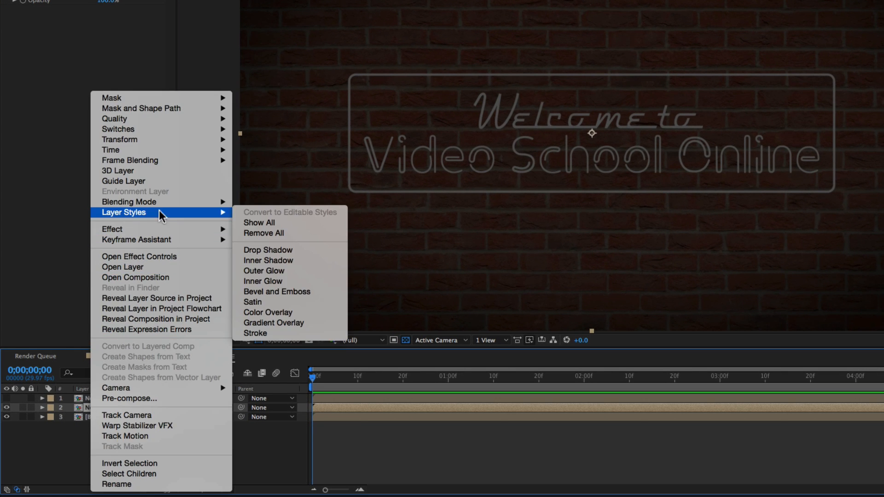
click(302, 293)
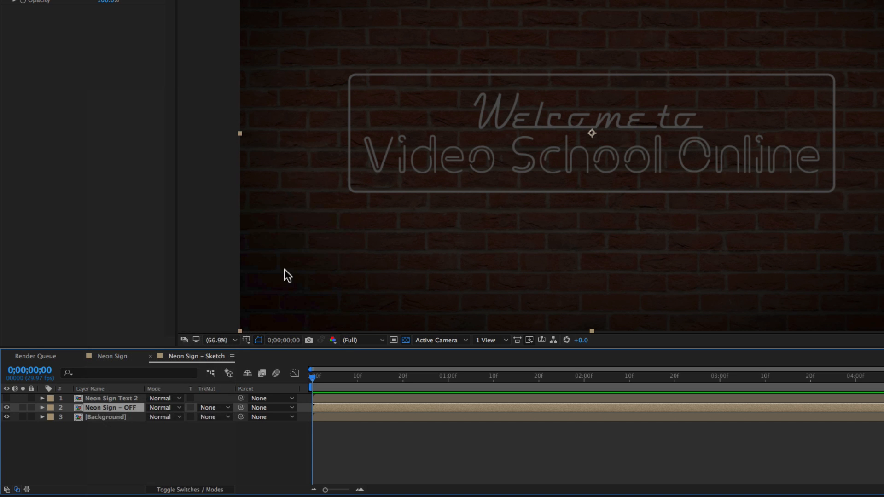
Step: Set the Bevel and Emboss size of the Neon Sign – OFF layer to 10, previewing the sign at 100% magnification
drag(242, 328, 242, 272)
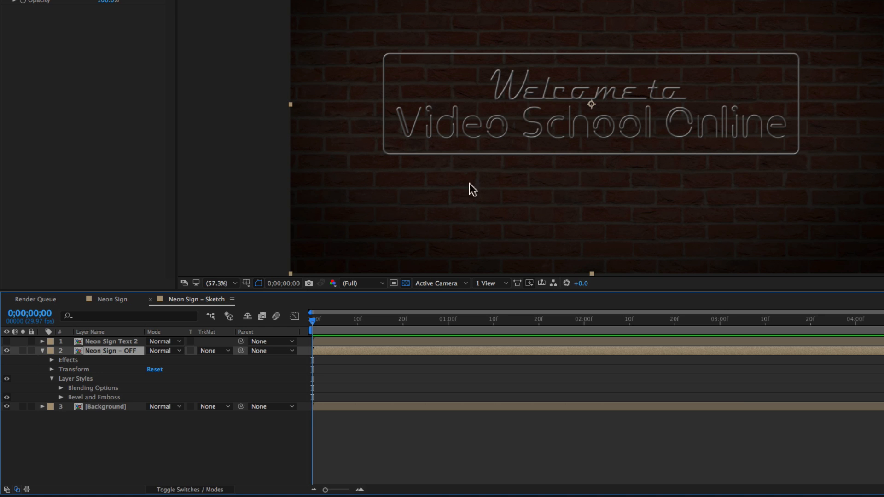
click(234, 283)
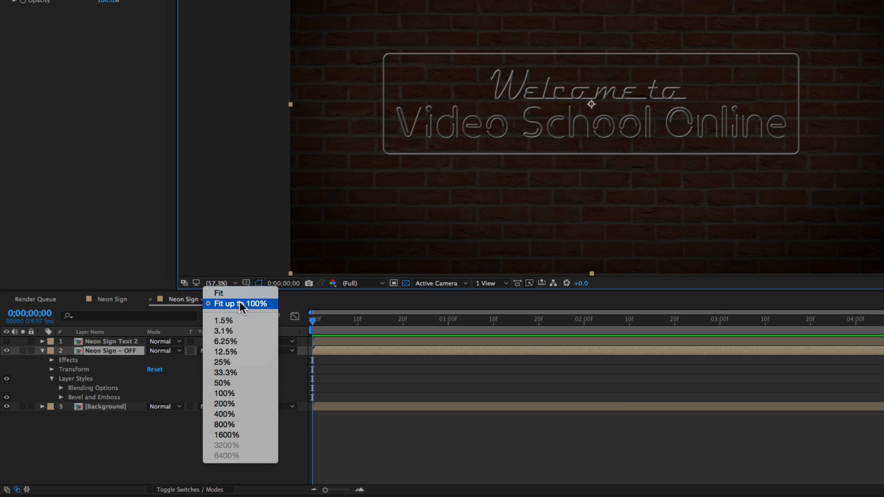
key(Escape)
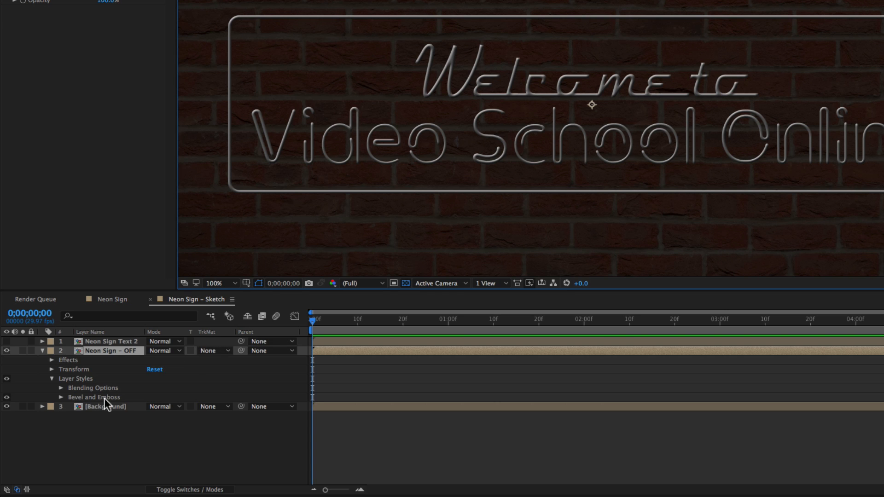
click(61, 395)
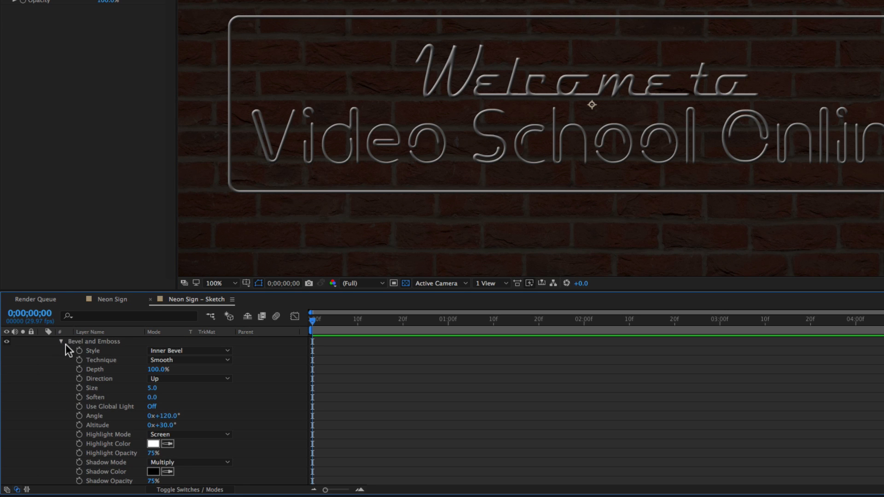
click(156, 389)
text(10)
key(Return)
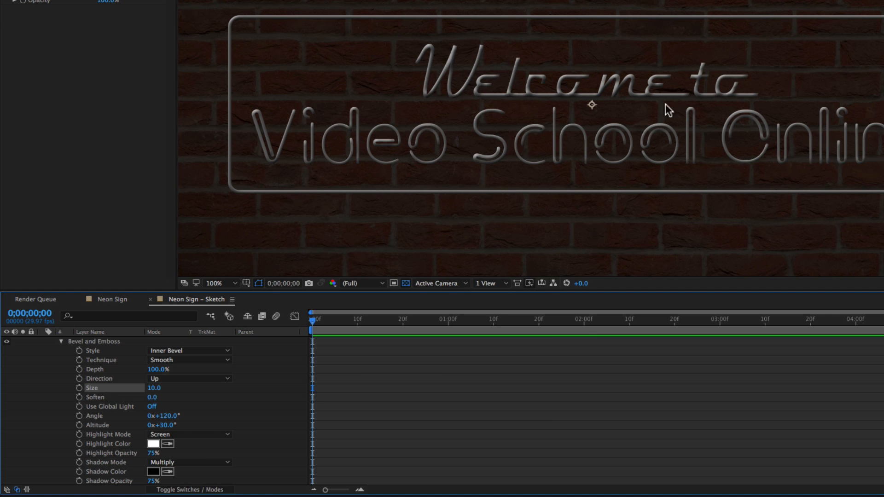
scroll(53, 381, up, 2)
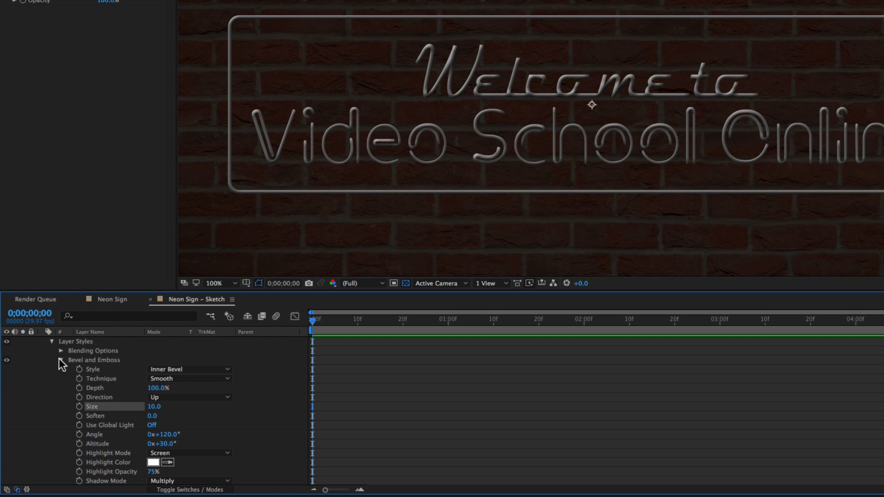
Step: Add a Drop Shadow layer style to the Neon Sign – OFF layer
click(60, 360)
right_click(86, 355)
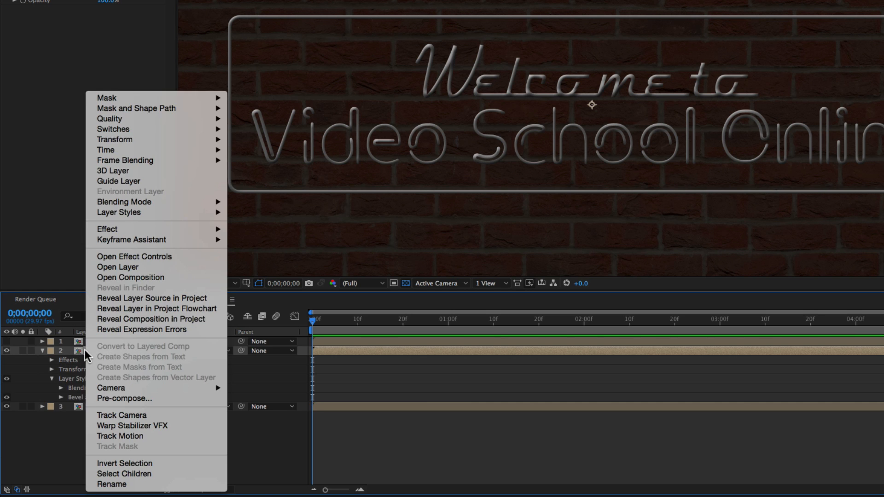
mouse_move(129, 212)
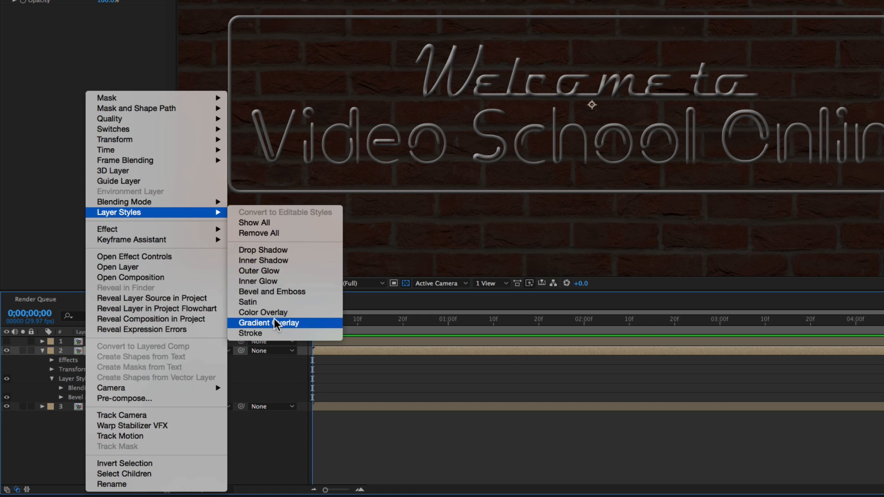
click(271, 250)
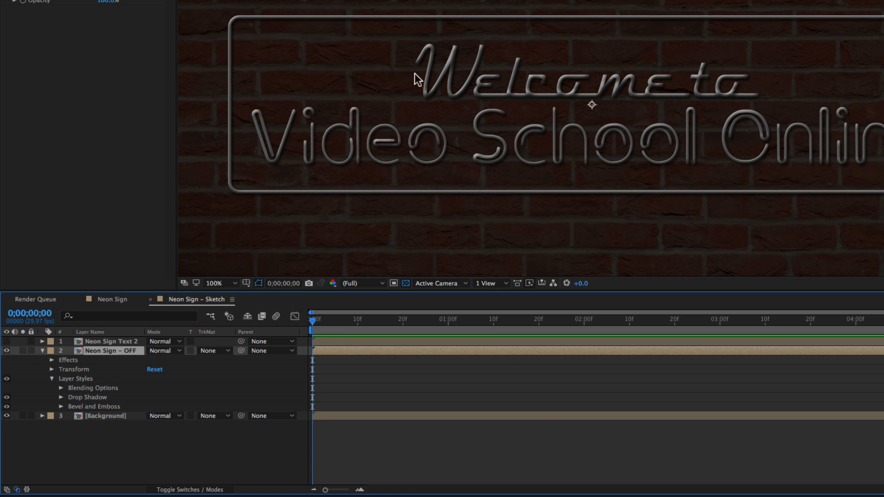
Step: Set the Drop Shadow's opacity to 50% and its distance to 10 on the Neon Sign – OFF layer
click(61, 396)
scroll(281, 391, down, 3)
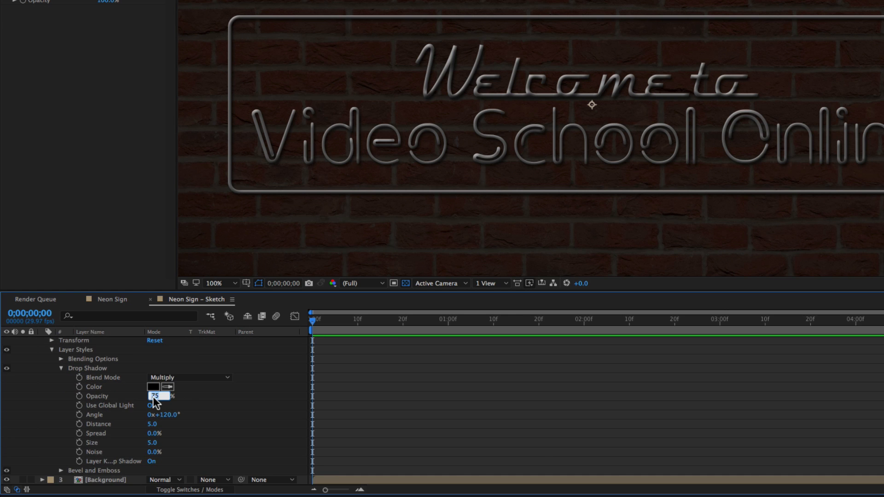
text(50)
key(Return)
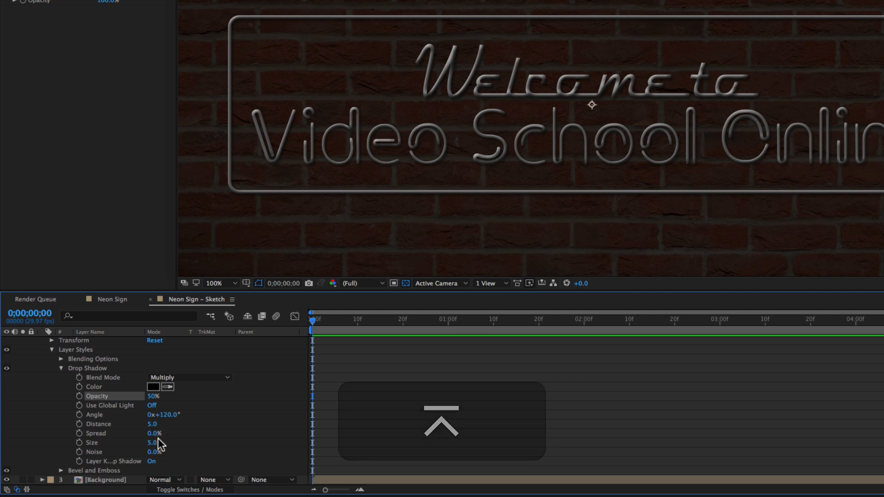
click(157, 424)
text(10)
key(Return)
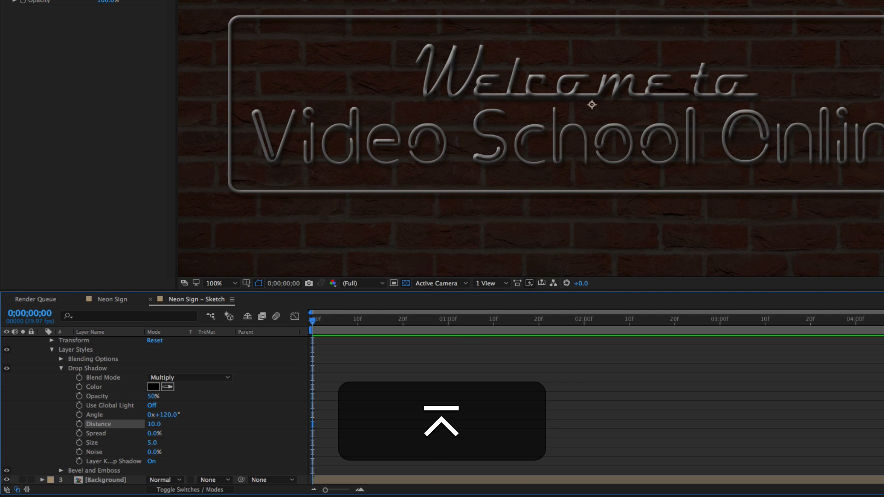
Step: Set the Drop Shadow's spread to 25% and its size to 15
click(153, 431)
text(25)
key(Return)
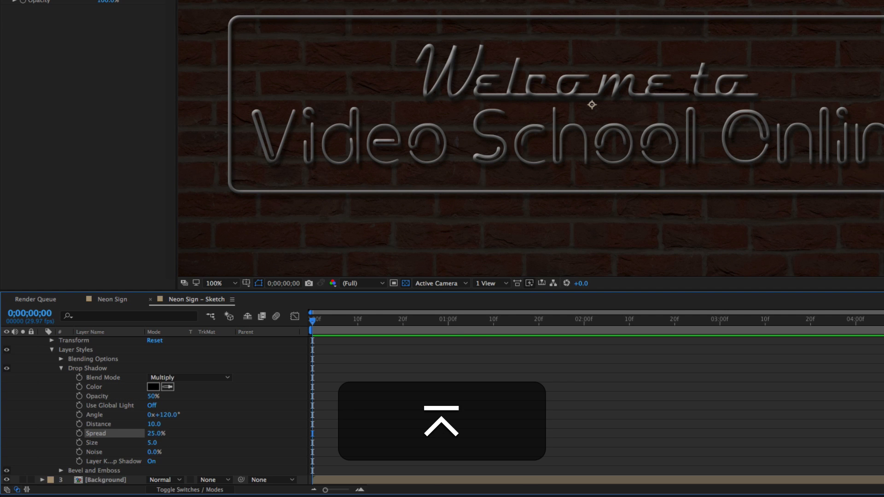
click(153, 443)
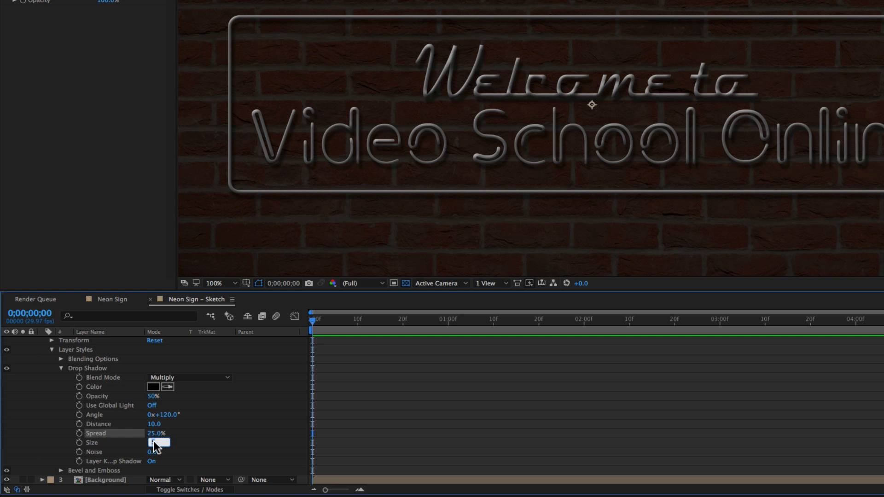
text(15)
key(Return)
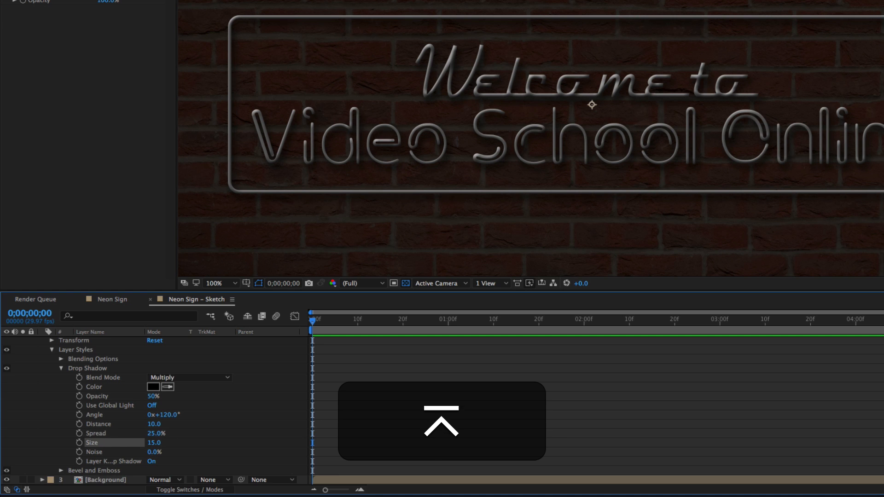
Step: Reduce the Drop Shadow's distance to 7 and collapse the layer styles of the Neon Sign – OFF layer
click(155, 424)
text(7)
key(Return)
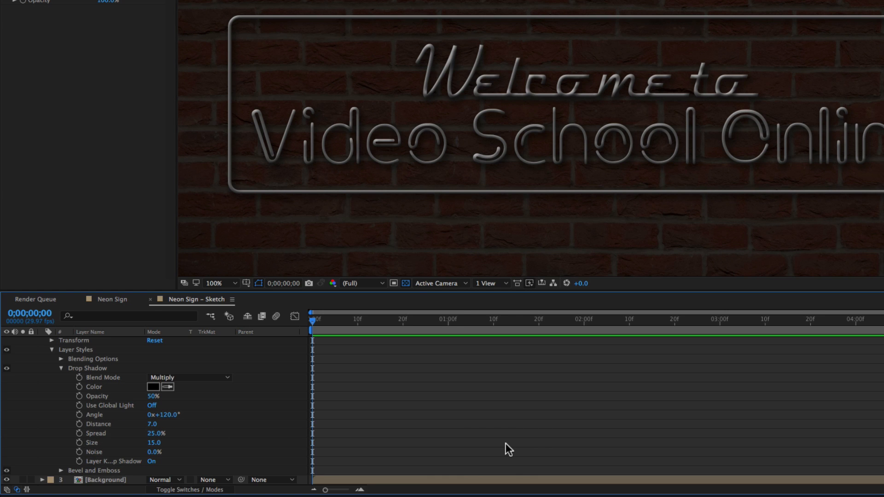
click(61, 369)
click(52, 379)
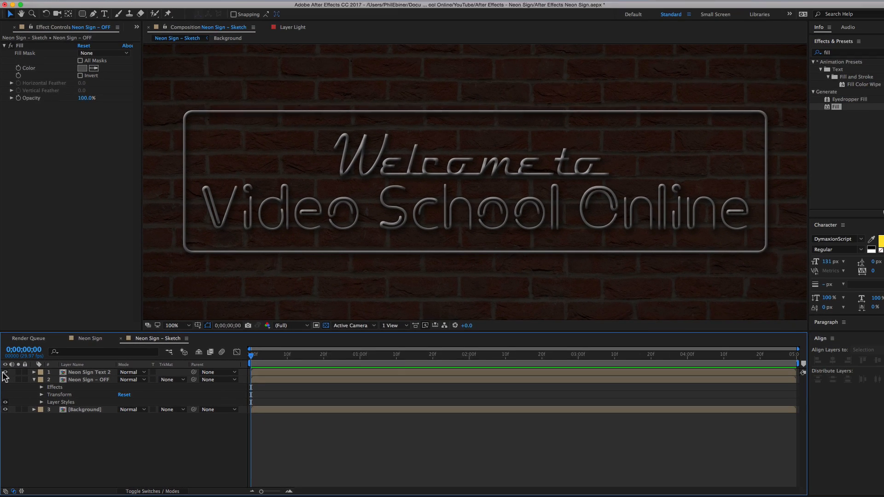
Step: Make the colored Neon Sign Text 2 layer visible, toggling it to compare with the unlit sign
click(5, 341)
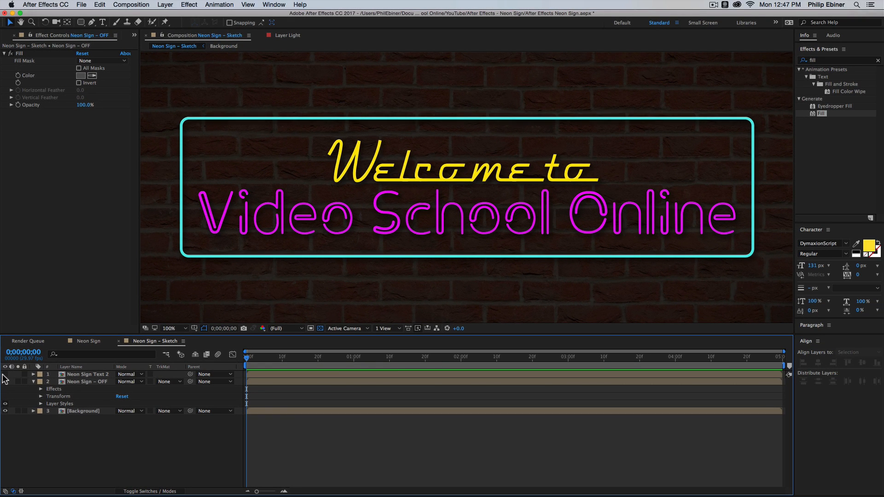
click(5, 374)
click(5, 375)
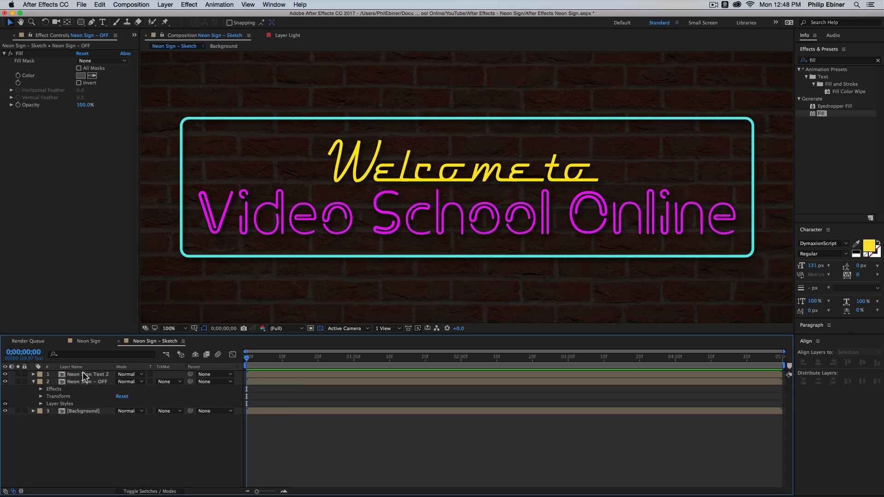
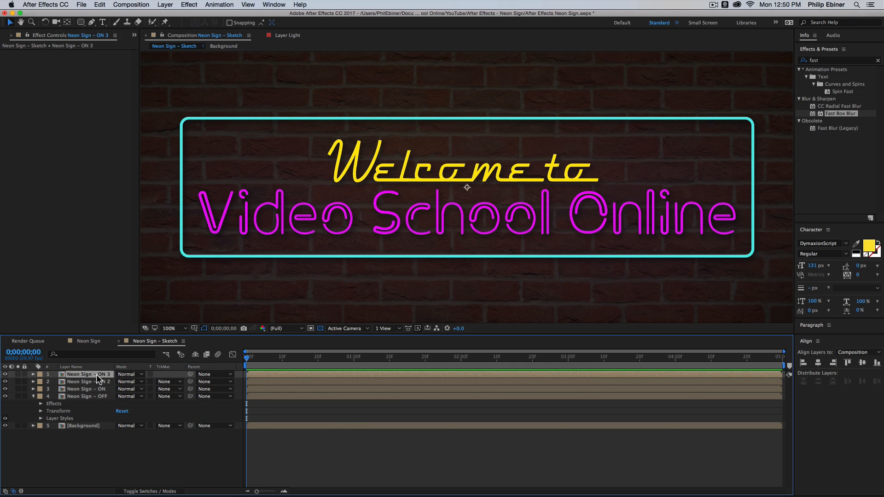
Step: Add a Bevel and Emboss layer style with size 10 to the Neon Sign – ON 3 layer
right_click(73, 374)
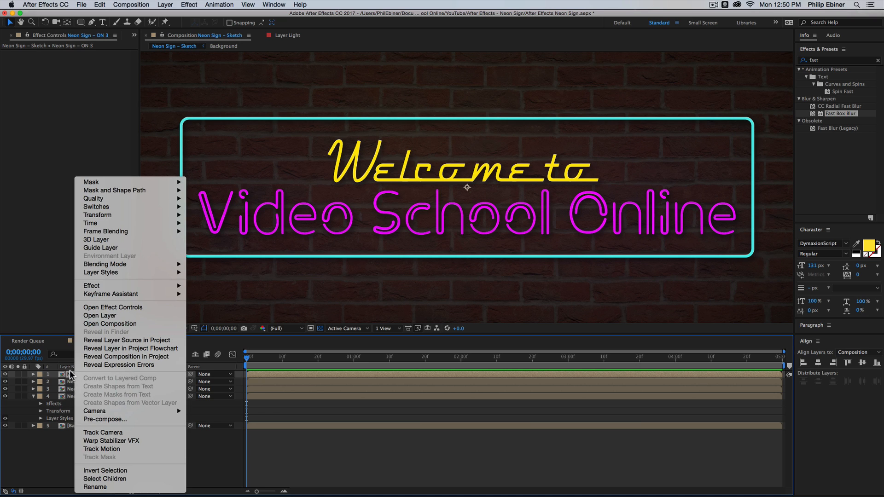
mouse_move(116, 273)
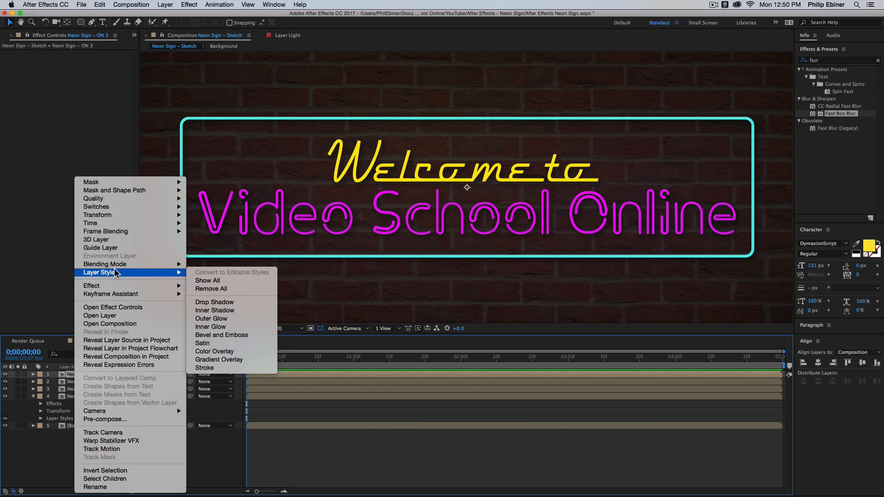
click(237, 319)
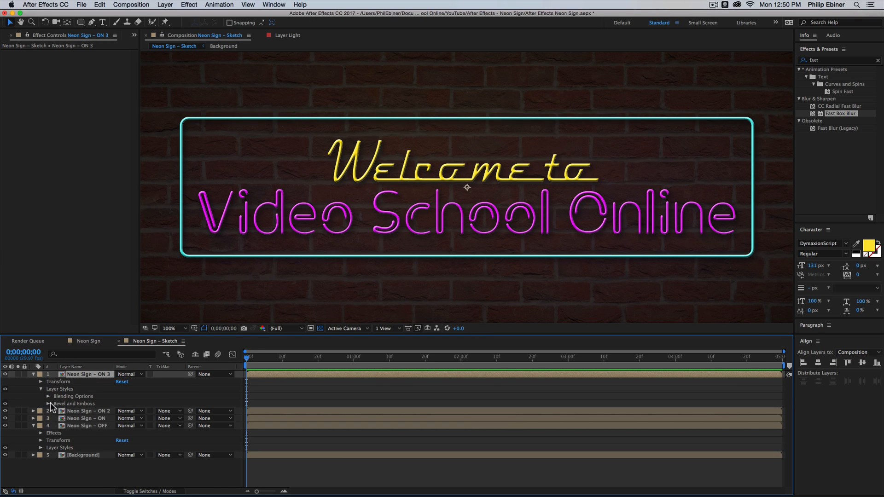
click(47, 403)
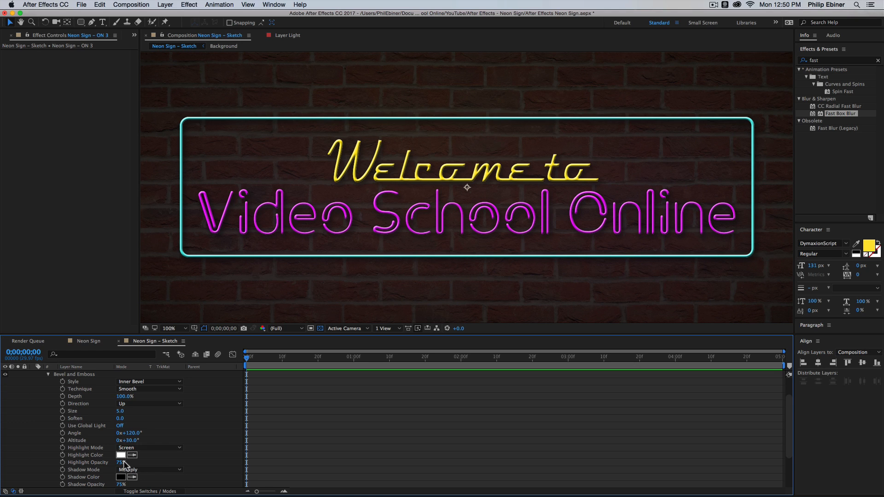
click(120, 410)
text(10)
key(Return)
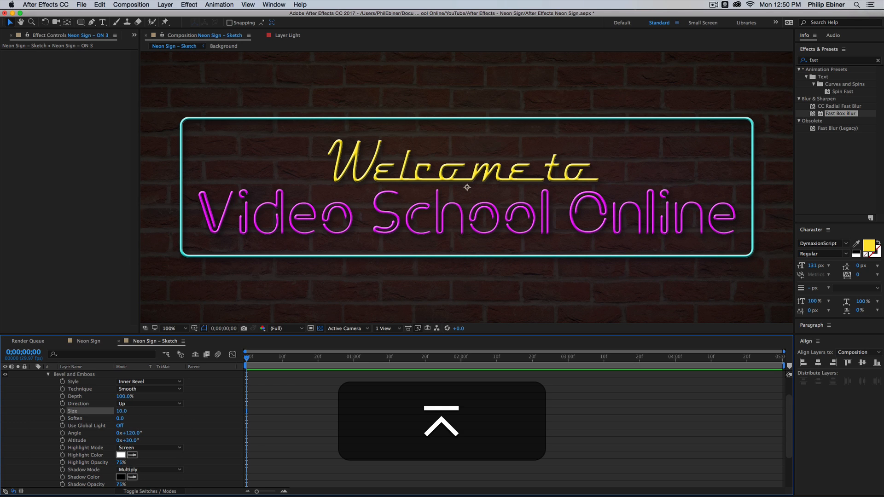
Step: Change the Bevel and Emboss highlight color of the Neon Sign – ON 3 layer to gray and collapse the style
click(121, 454)
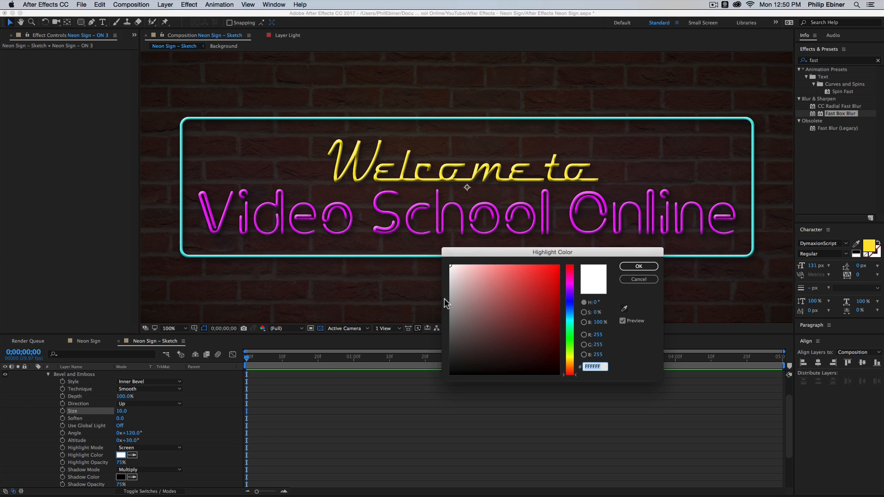
mouse_move(447, 294)
mouse_down()
mouse_move(449, 277)
mouse_move(432, 301)
mouse_up()
click(639, 266)
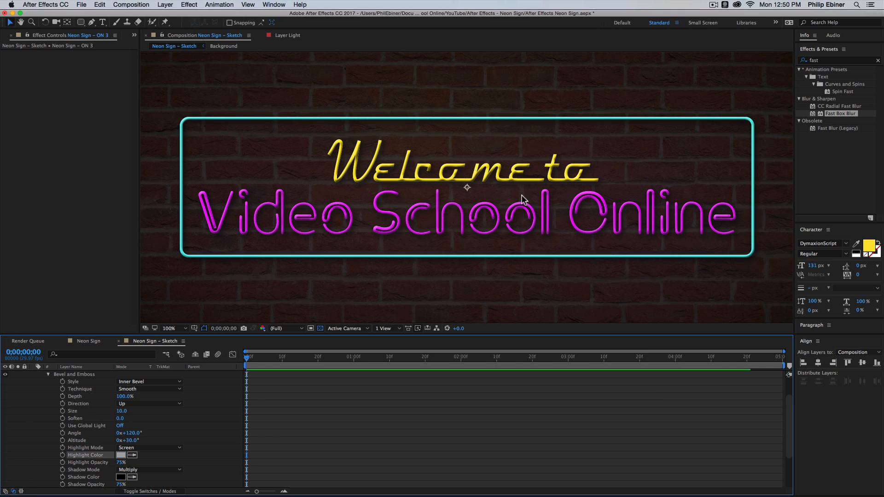
scroll(92, 396, up, 3)
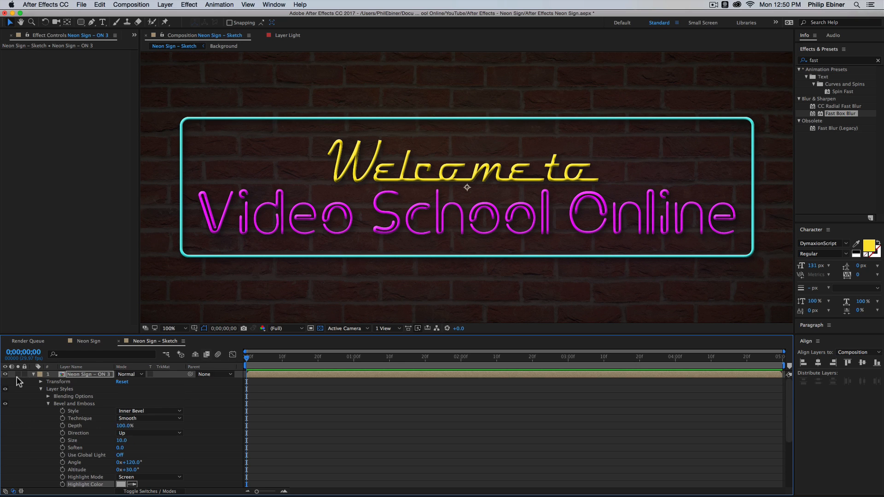
click(47, 402)
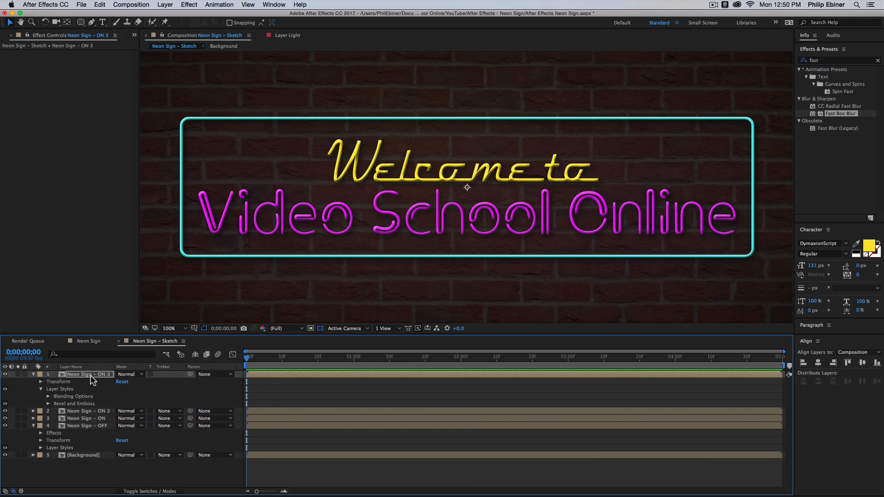
Step: Add an Inner Glow layer style to the Neon Sign – ON 3 layer with its source set to Center
right_click(82, 371)
mouse_move(128, 272)
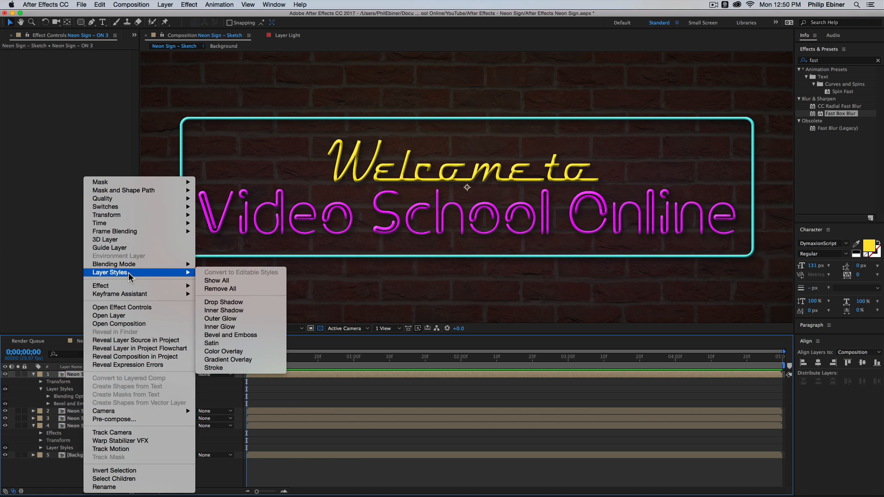
click(232, 326)
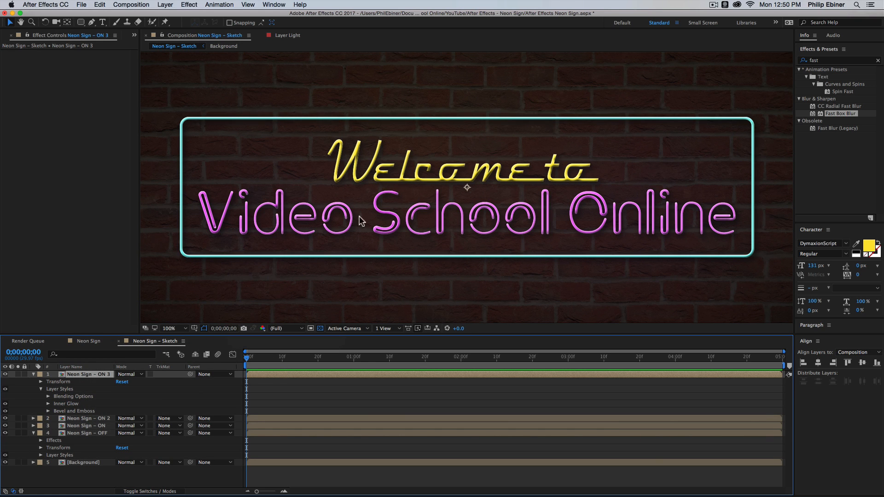
click(48, 403)
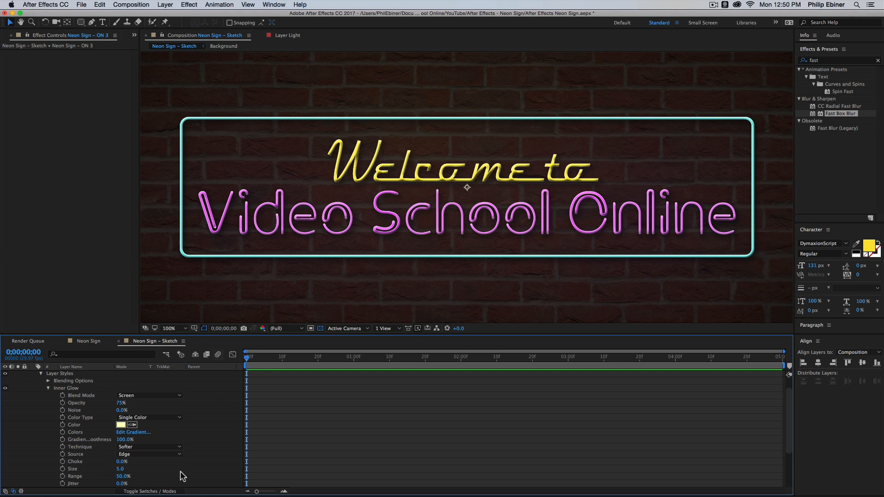
click(139, 456)
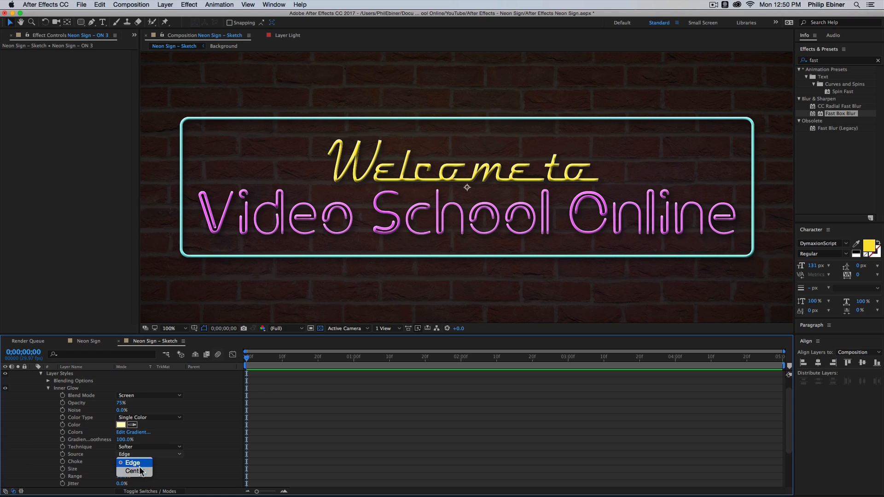
click(134, 471)
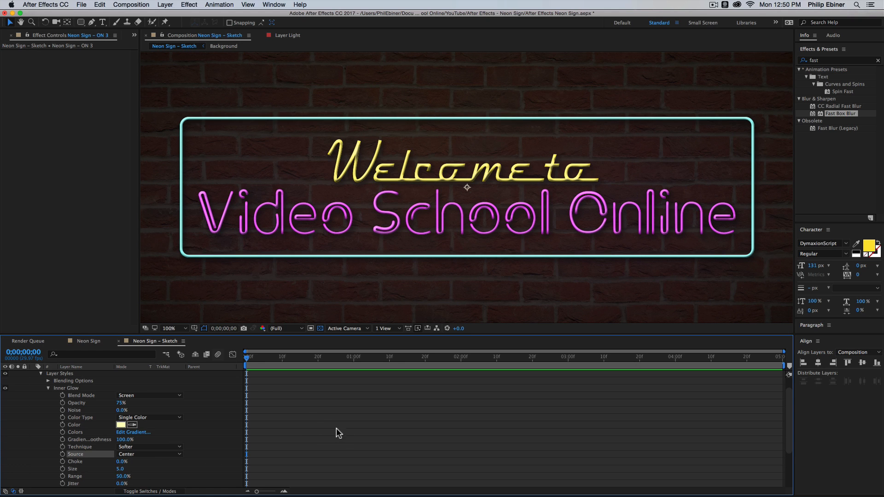
Step: Set the Inner Glow's opacity to 50% and collapse the layer styles of the Neon Sign – ON 3 layer
scroll(337, 427, up, 2)
click(122, 418)
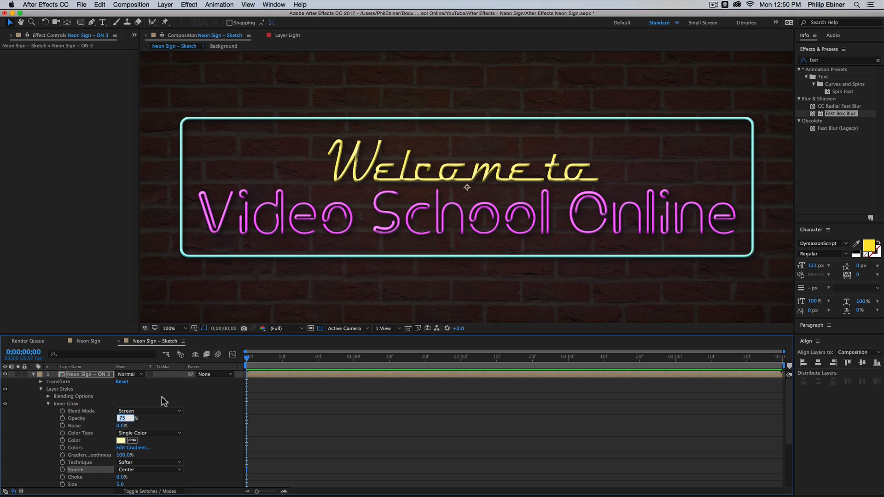
text(50)
key(Return)
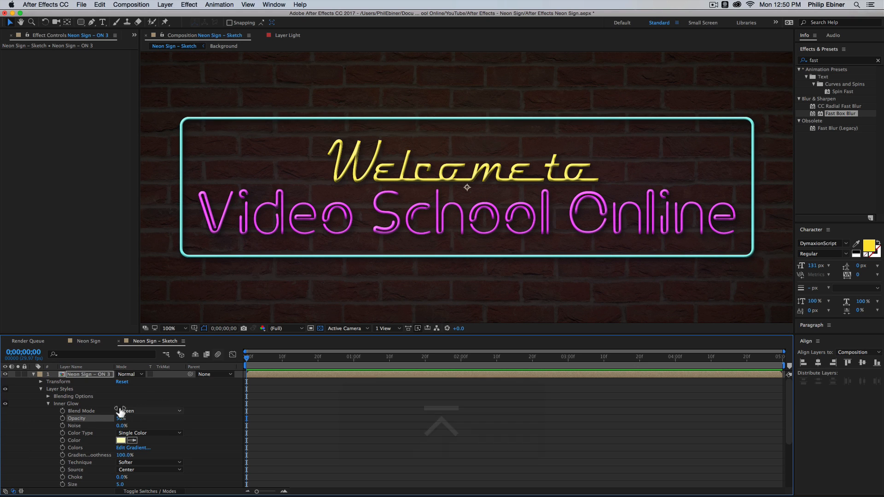
click(48, 403)
click(41, 389)
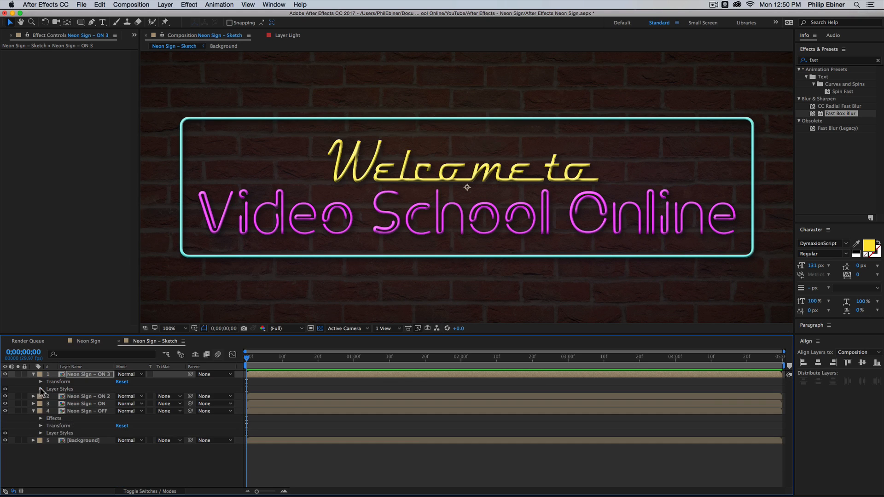
Step: Compare the sign with and without the styled Neon Sign – ON 3 layer, leaving the layer visible and collapsed
click(5, 374)
click(5, 374)
click(5, 374)
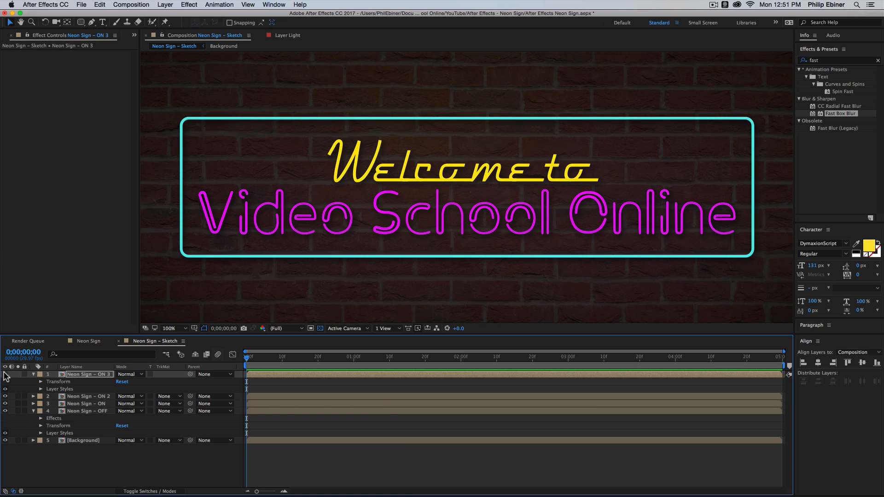
click(5, 375)
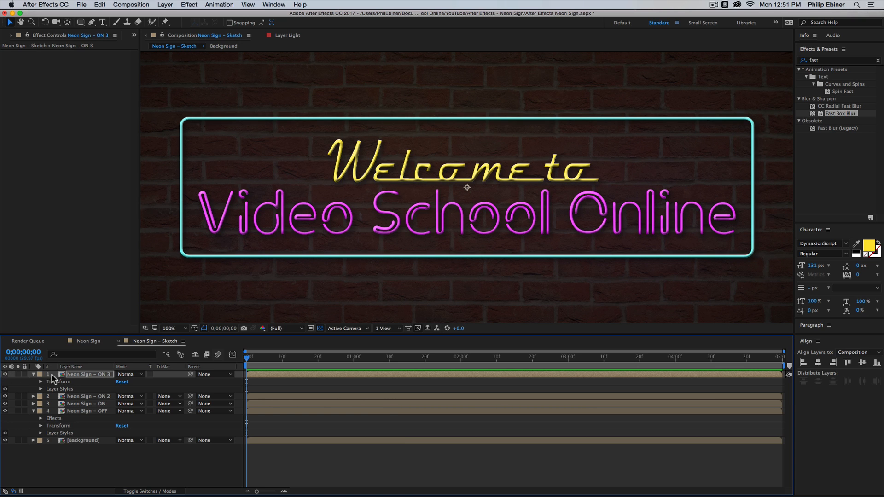
click(34, 374)
Step: Add an Inner Glow layer style to the Neon Sign – ON 2 layer, set its source to Center and collapse the style
click(86, 381)
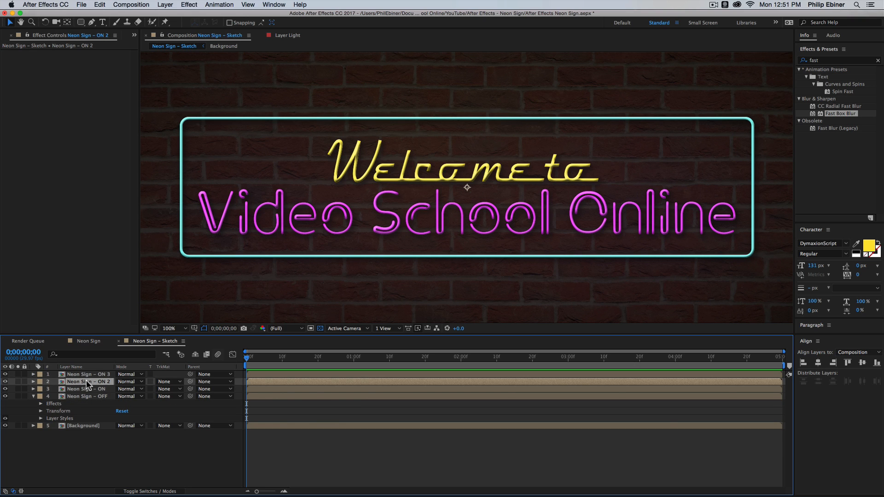
click(33, 381)
right_click(87, 382)
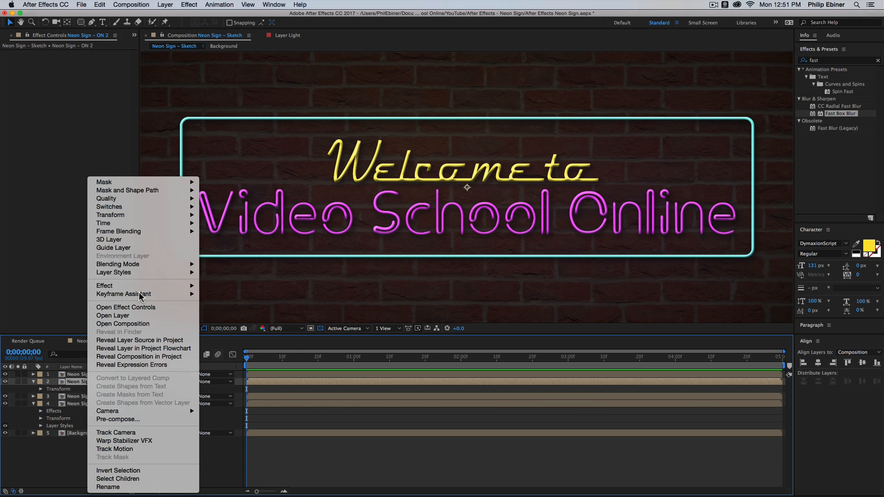
mouse_move(141, 276)
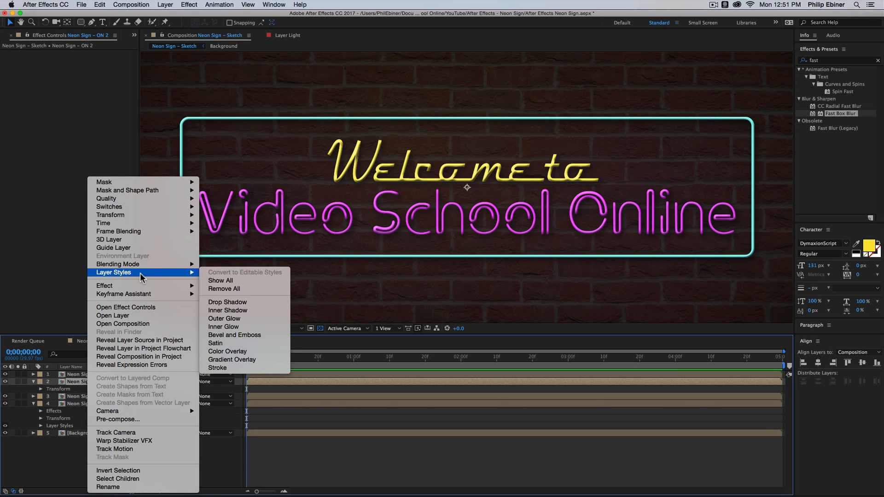
click(237, 326)
click(48, 410)
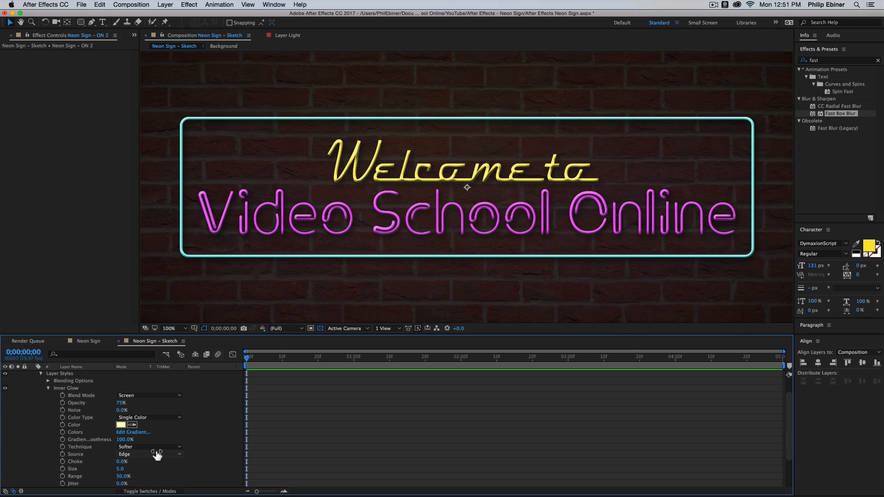
click(132, 455)
click(129, 463)
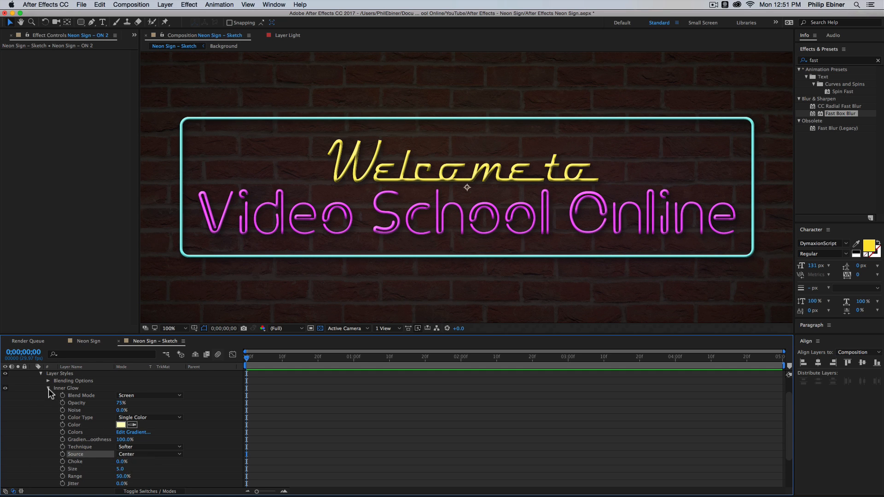
click(48, 389)
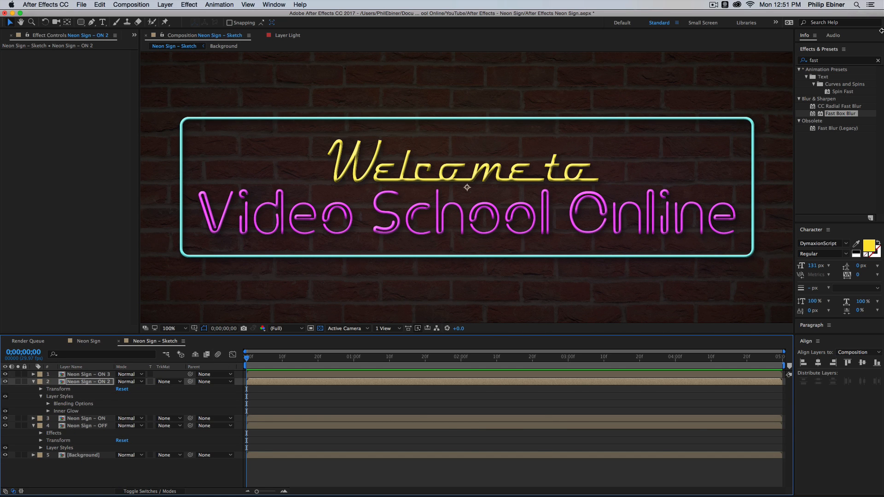
Step: Apply the Glow effect to the Neon Sign – ON 2 layer and compare the sign with and without it, leaving the layer visible and collapsed
click(824, 60)
key(super+a)
text(glo)
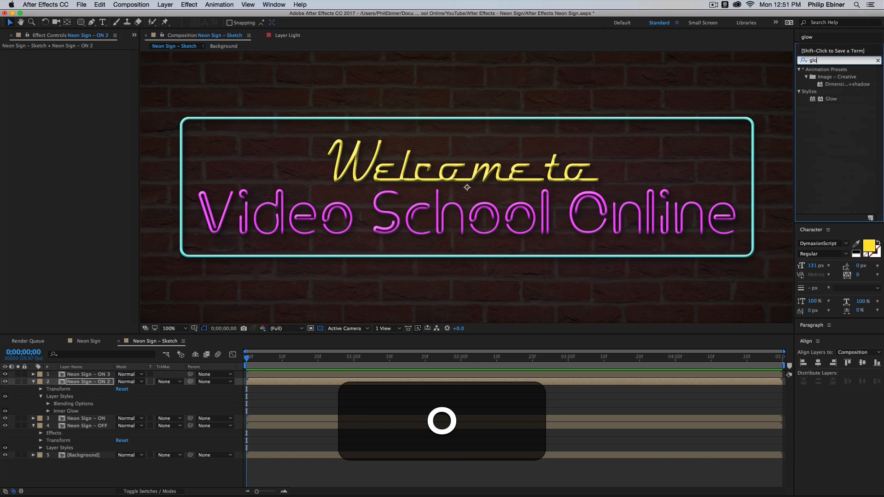
text(w)
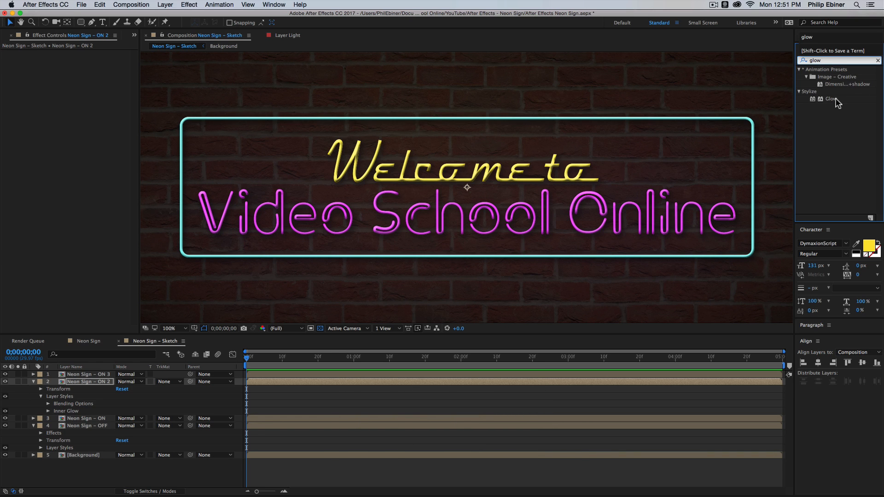
drag(836, 99, 99, 380)
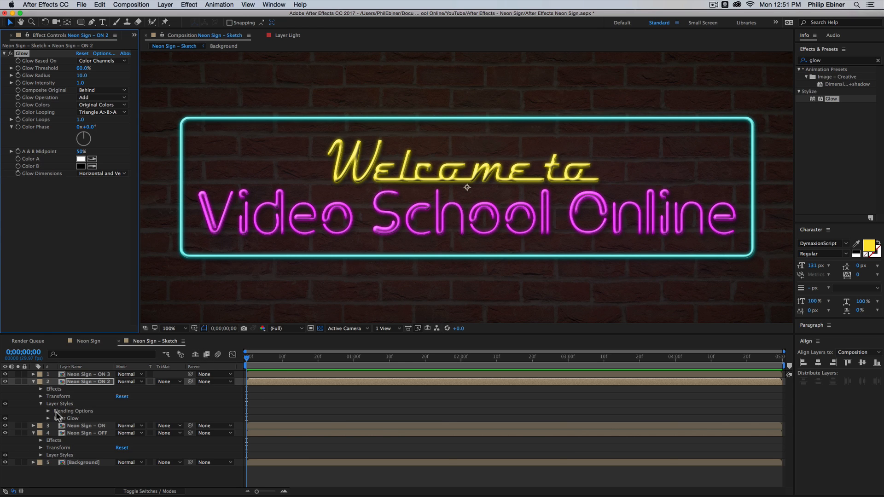
click(5, 381)
click(5, 382)
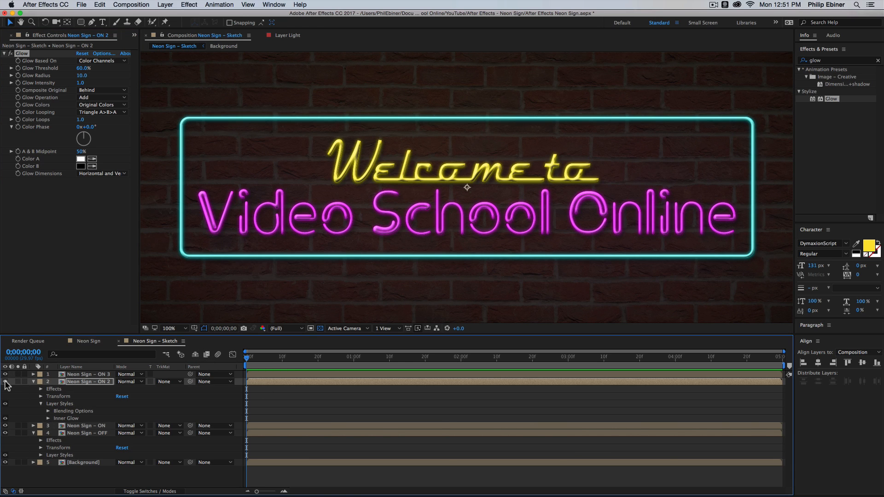
click(33, 381)
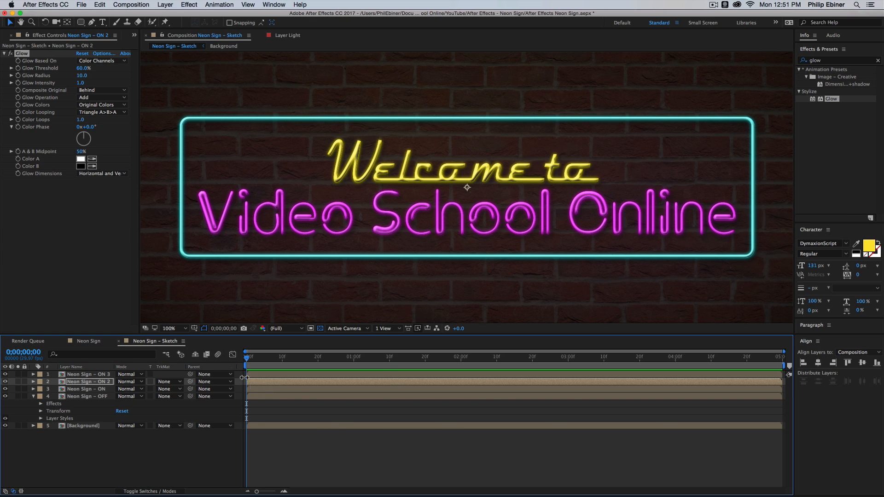
Step: Examine the lit sign in the Neon Sign composition at 0;00;01;01 and return to the Neon Sign – Sketch composition
click(82, 343)
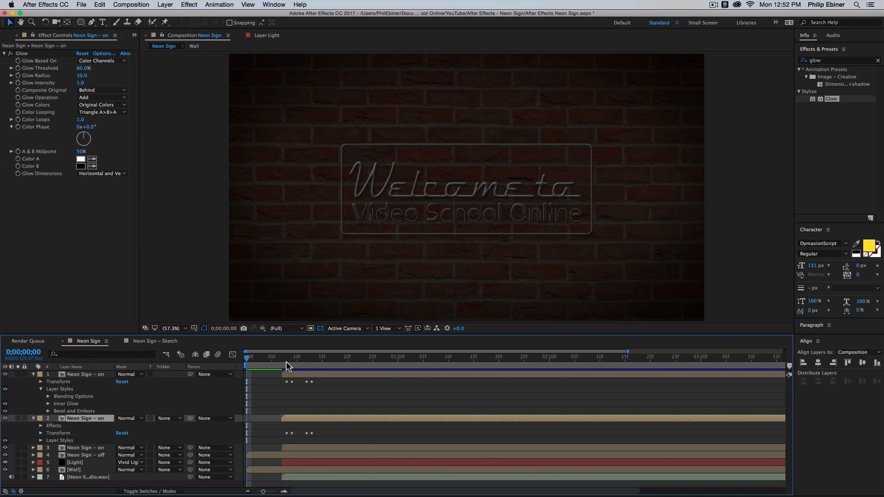
drag(304, 358, 402, 358)
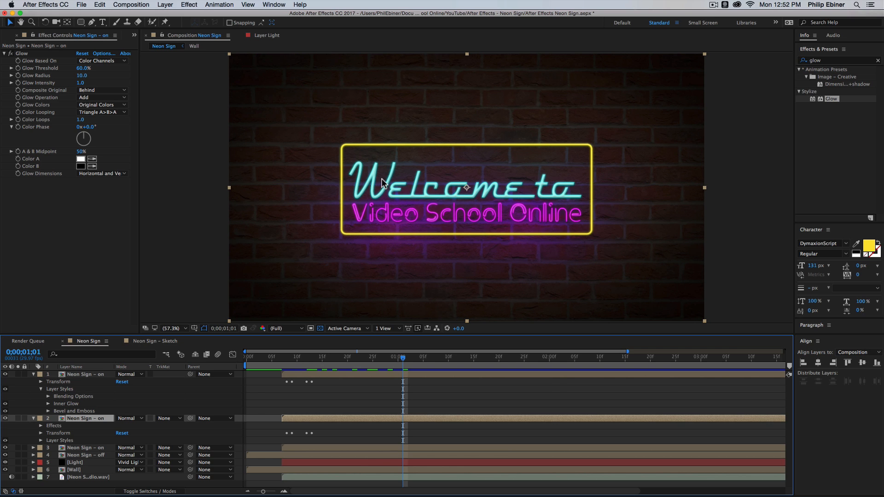
click(161, 342)
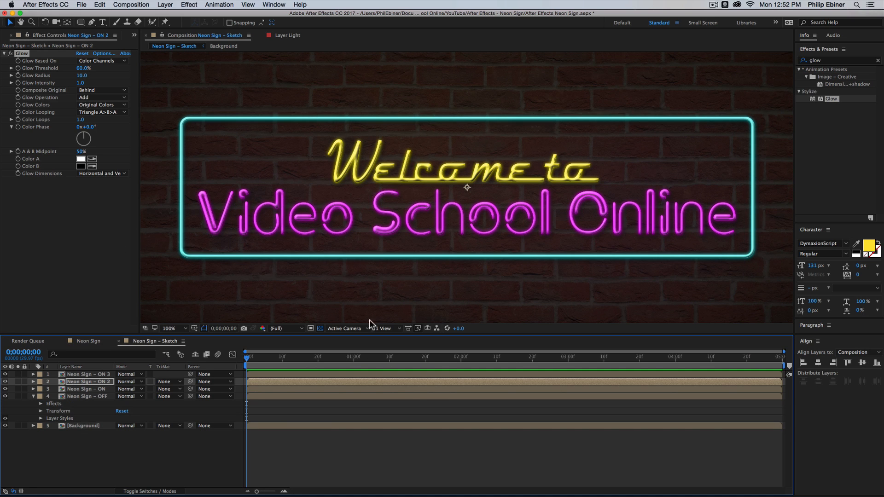
Step: Create a new black solid layer covering the whole frame of the Neon Sign – Sketch composition
click(184, 328)
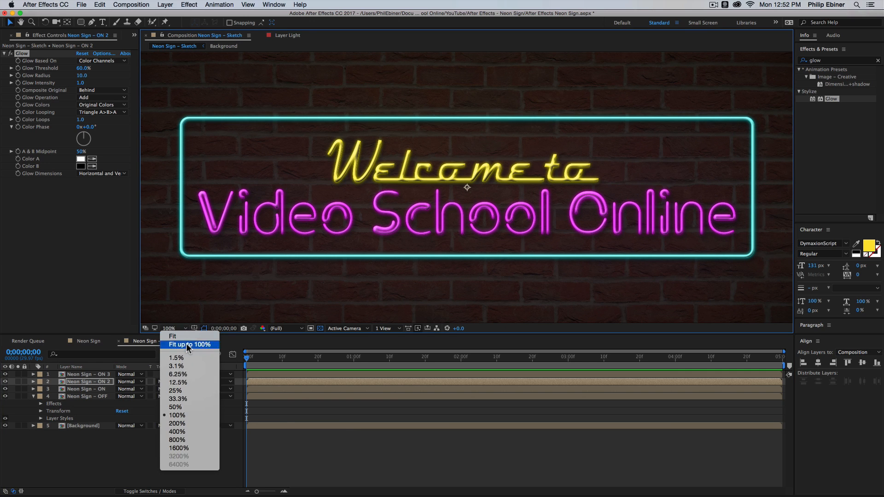
click(186, 344)
click(424, 458)
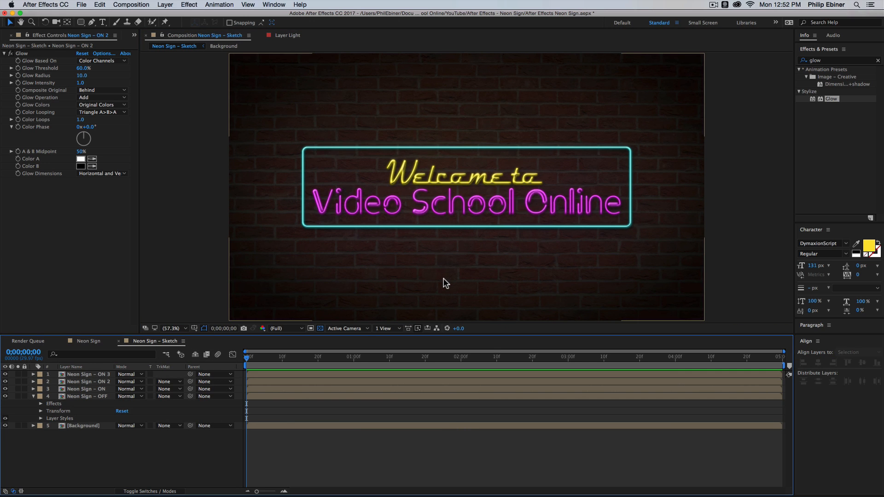
click(165, 5)
mouse_move(171, 15)
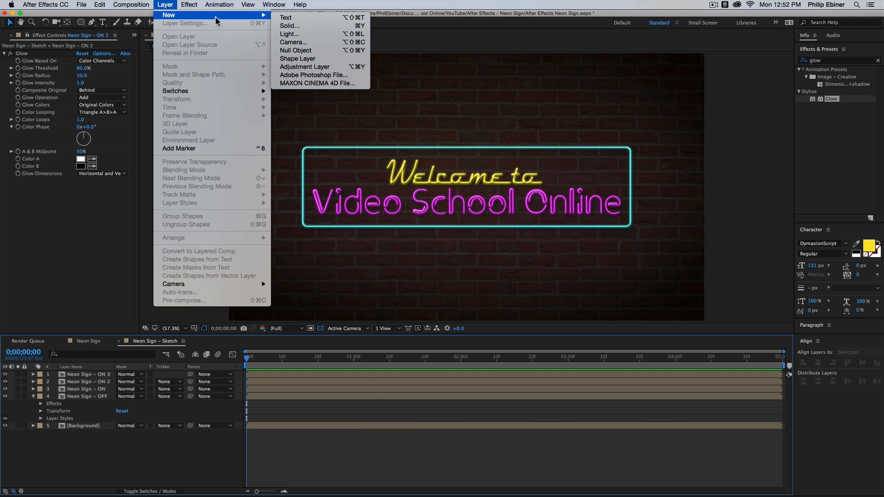
click(290, 26)
key(Return)
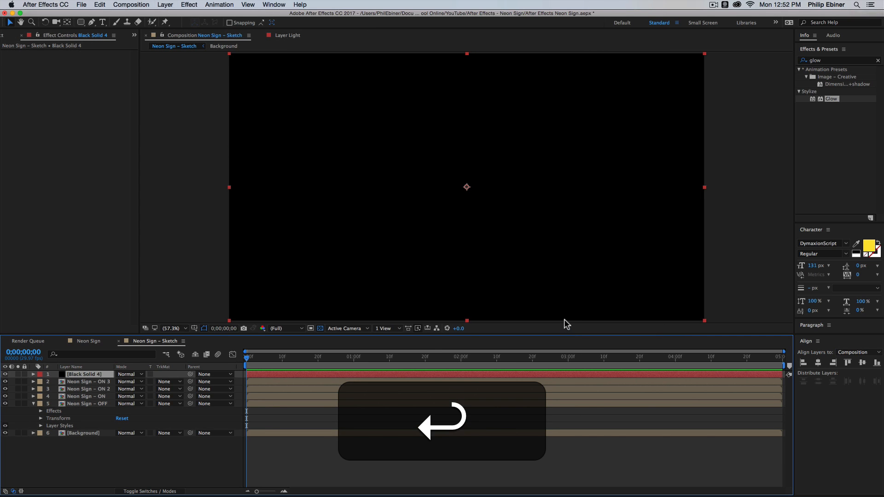
Step: Apply the 4-Color Gradient effect to the black solid and move the solid directly above the Background layer
click(823, 60)
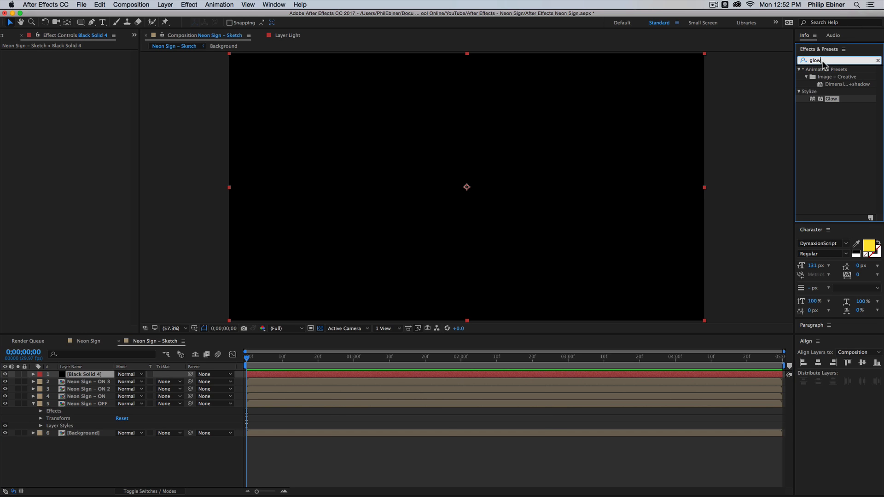
key(cmd+a)
text(gradie)
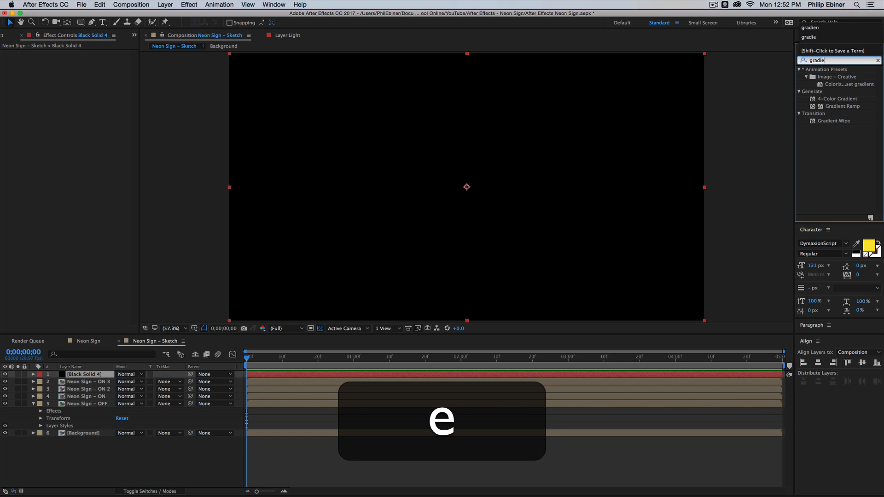
click(833, 98)
drag(837, 98, 312, 375)
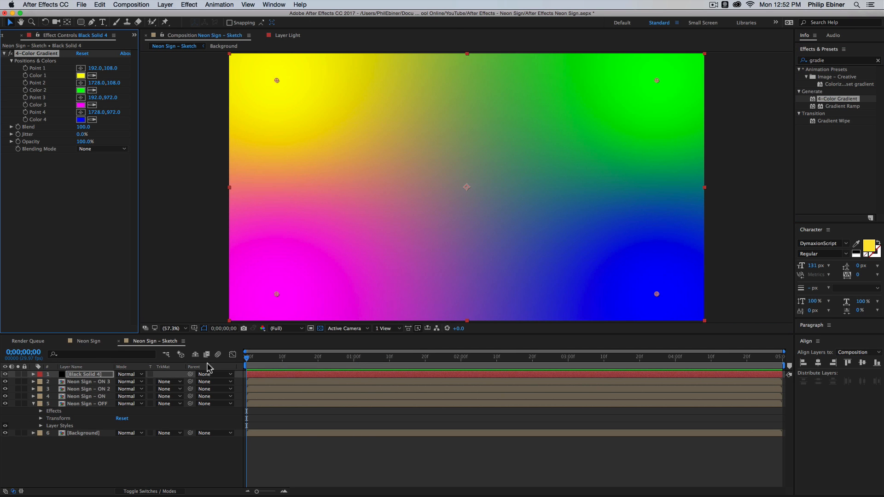
drag(104, 374, 113, 415)
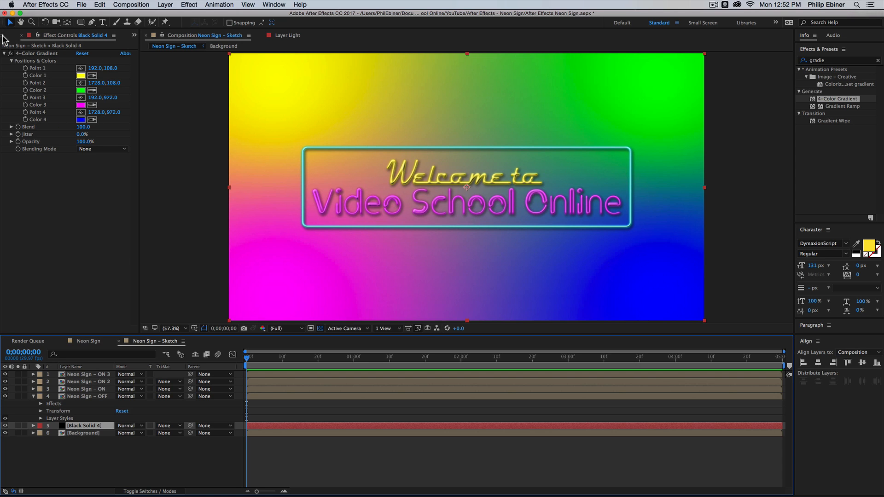
Step: Place Neon Color Palette.png from the Assets folder over the sign and return to the effect settings
click(3, 35)
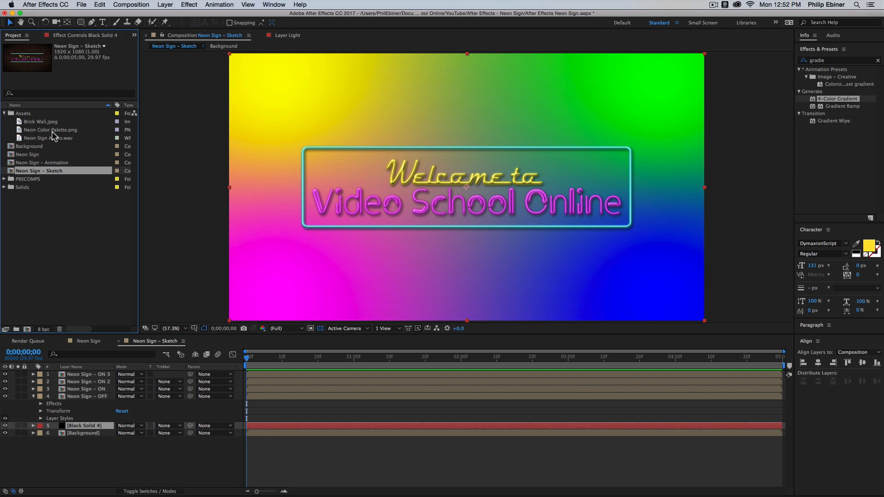
drag(53, 134, 358, 222)
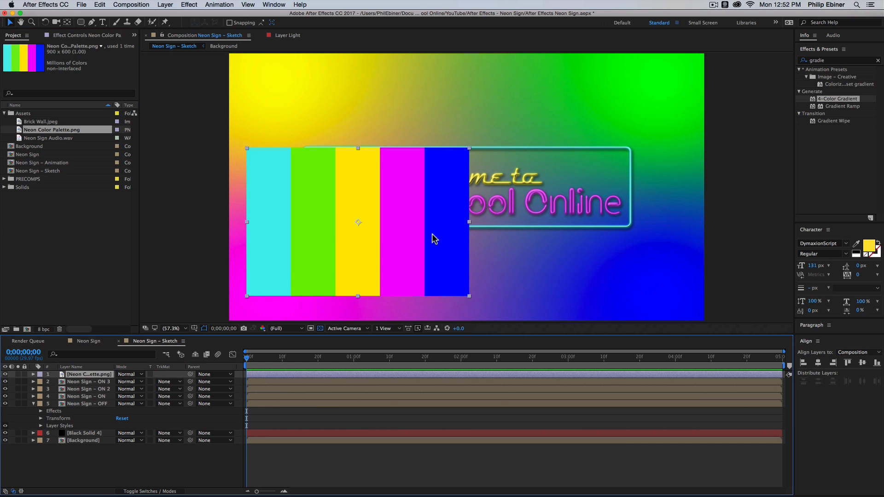
click(82, 36)
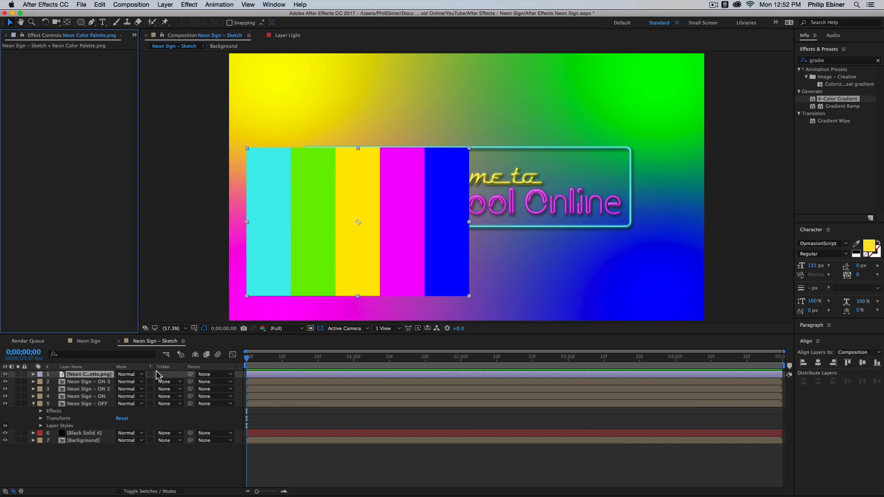
Step: Sample the palette's yellow for Color 1 and Color 2 of the solid's 4-Color Gradient and its magenta for Color 4
click(79, 433)
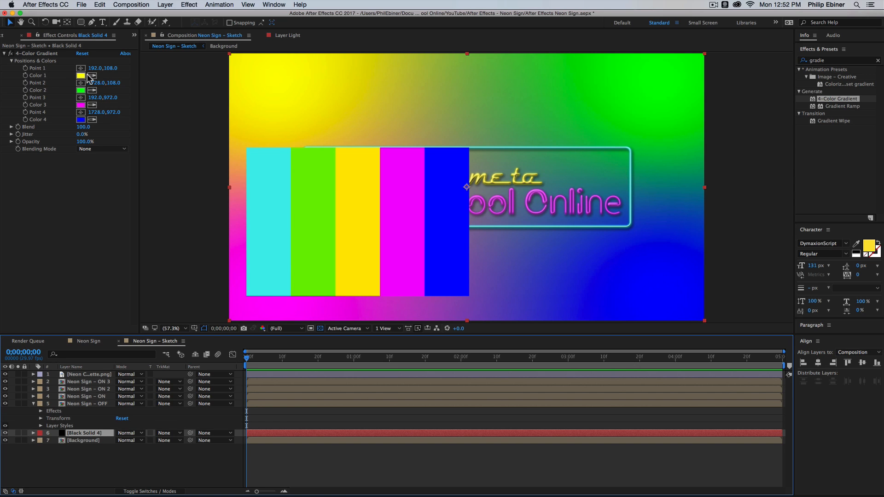
click(84, 70)
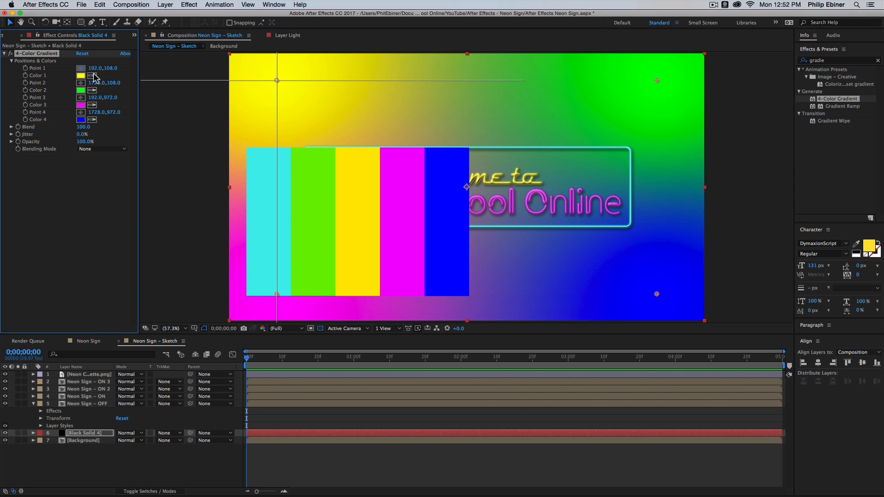
click(81, 66)
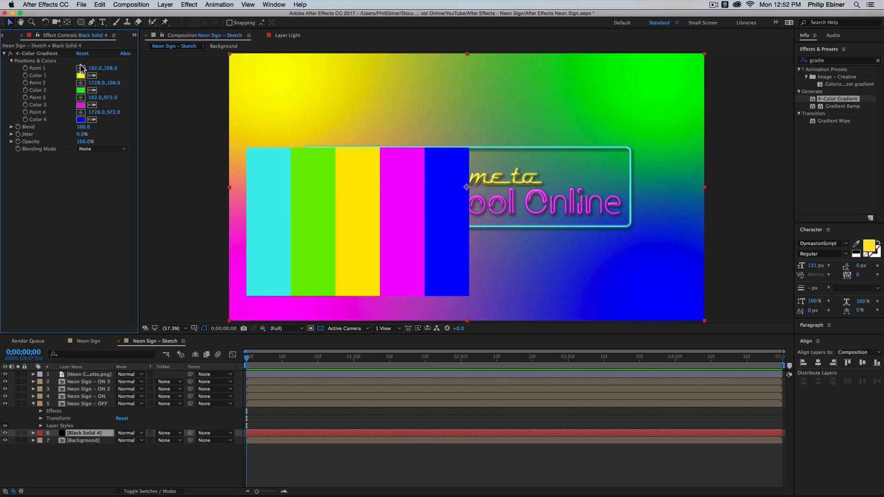
click(365, 172)
click(92, 90)
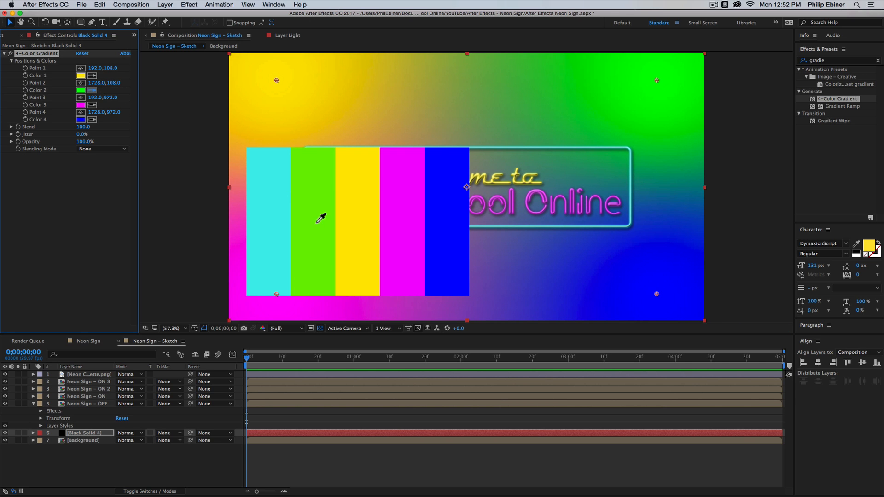
click(371, 207)
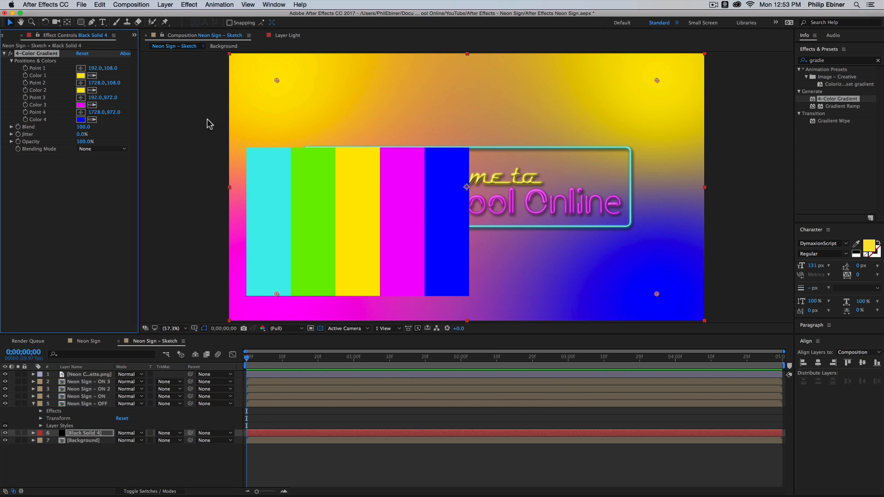
click(92, 119)
click(417, 214)
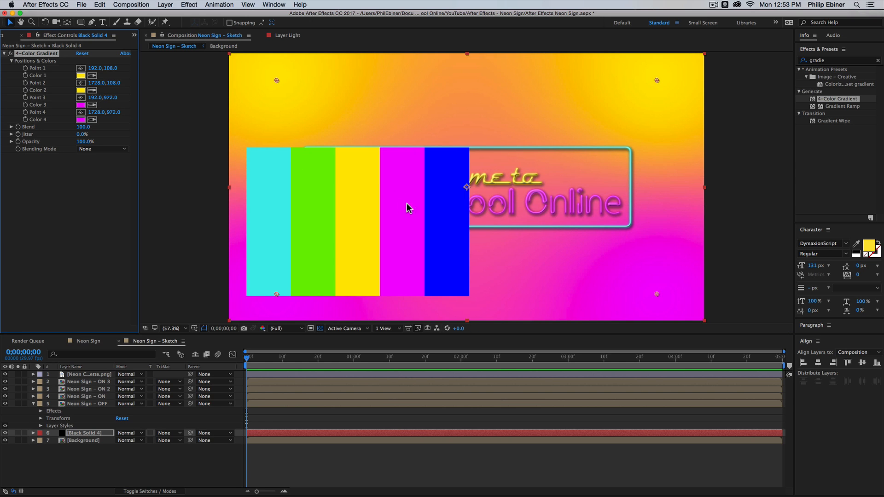
Step: Delete the Neon Color Palette.png layer from the composition
click(69, 374)
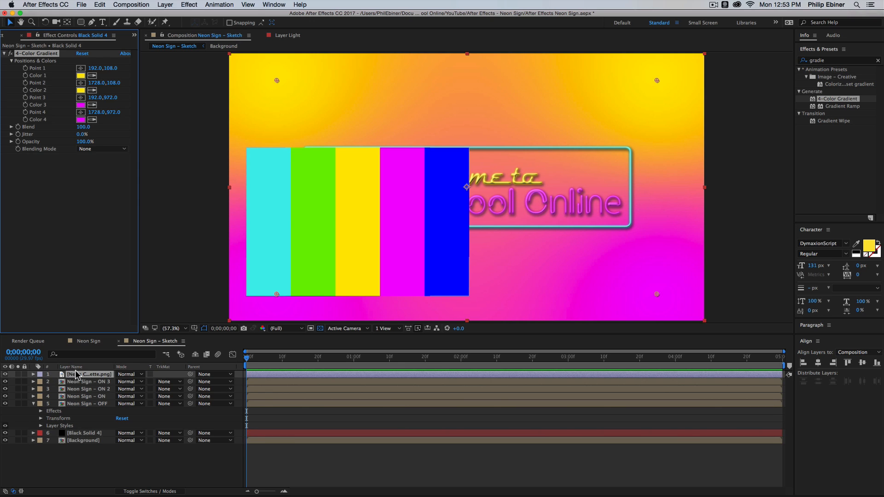
key(BackSpace)
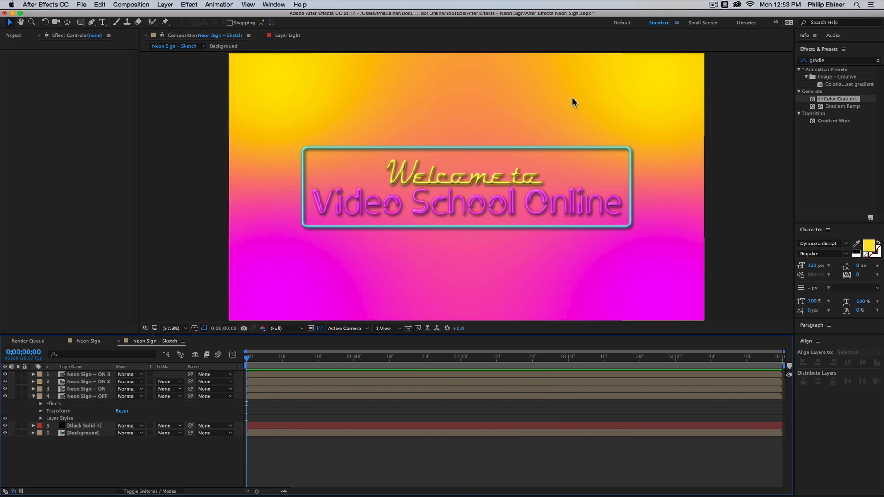
Step: Move the black solid's four gradient points in around the sign, to about 593,361; 1302,359; 754,661; and 1304,679
click(269, 426)
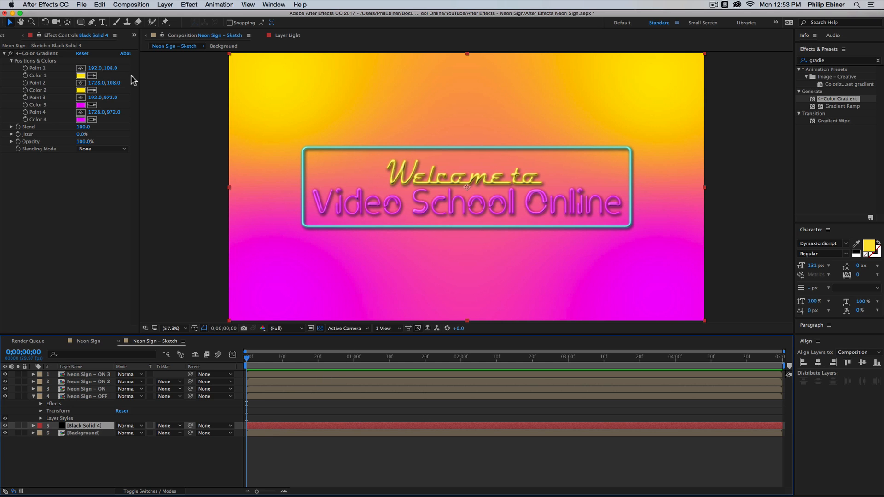
click(82, 68)
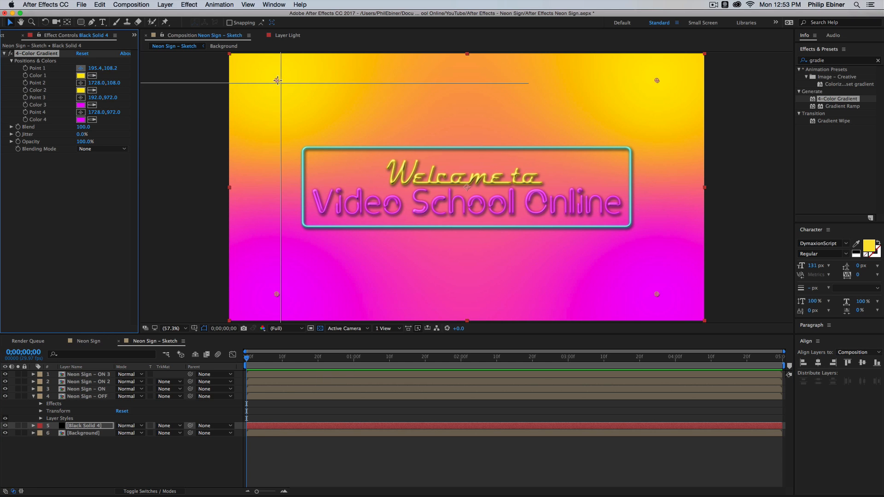
click(376, 143)
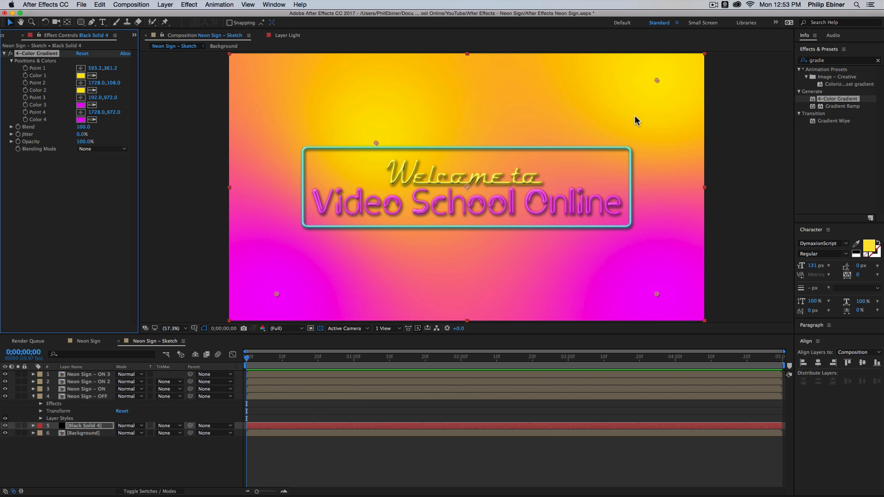
drag(657, 80, 551, 143)
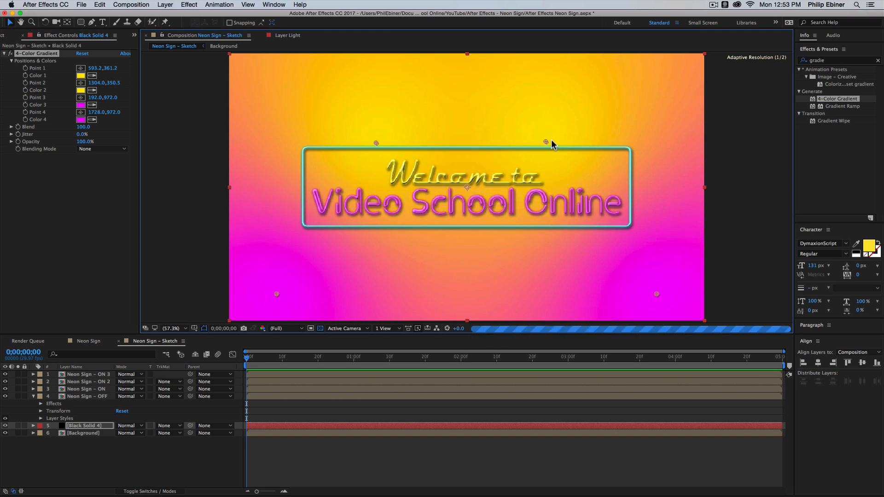
drag(276, 294, 416, 216)
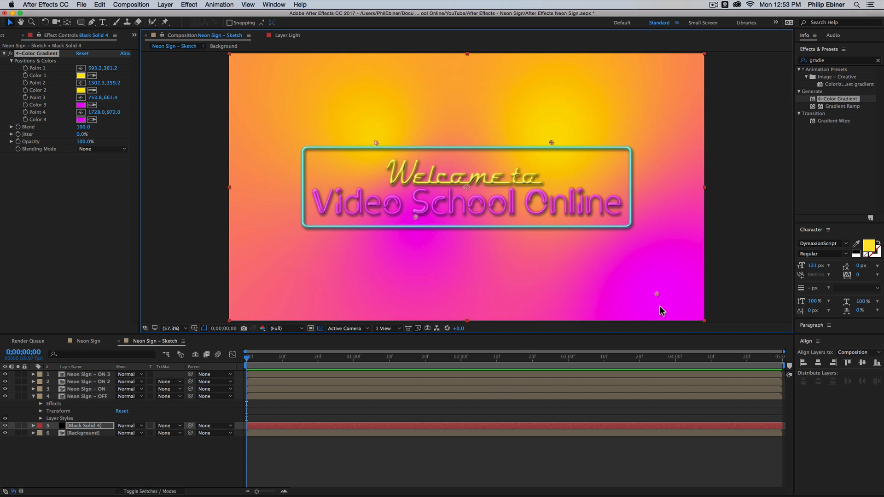
drag(657, 295, 555, 224)
drag(418, 214, 405, 214)
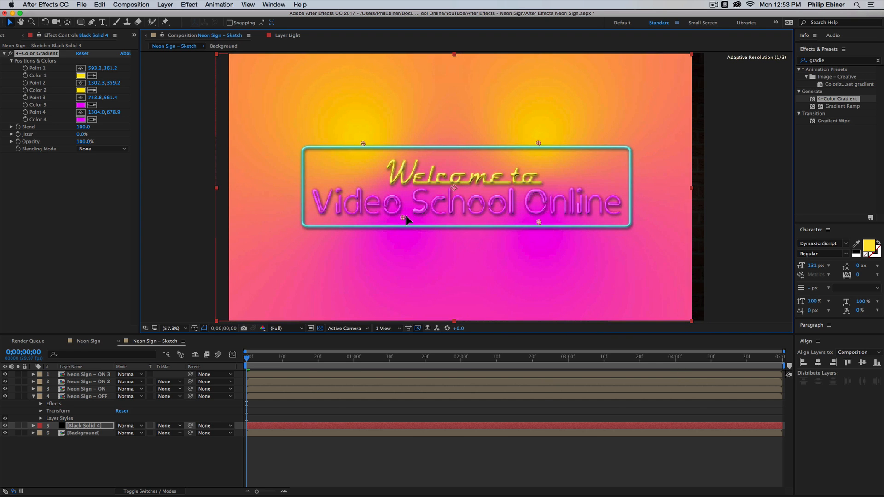
key(super+z)
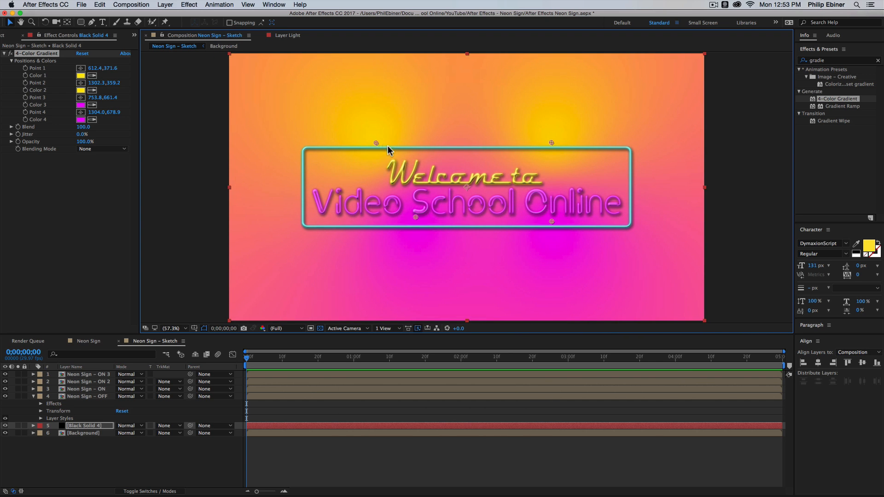
Step: Tighten the gradient points onto the lettering: Point 1 about 710,485, Point 2 about 1147,466, Point 3 about 684,646, Point 4 about 1238,672
drag(375, 142, 414, 166)
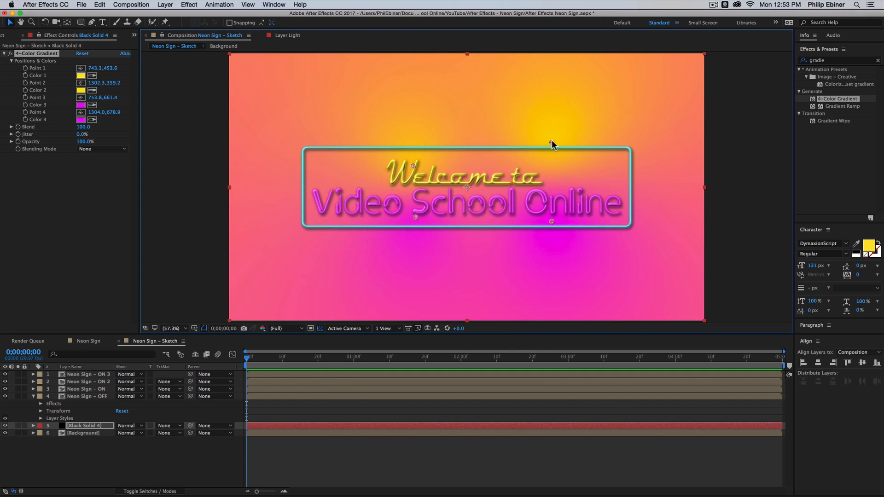
drag(552, 143, 513, 168)
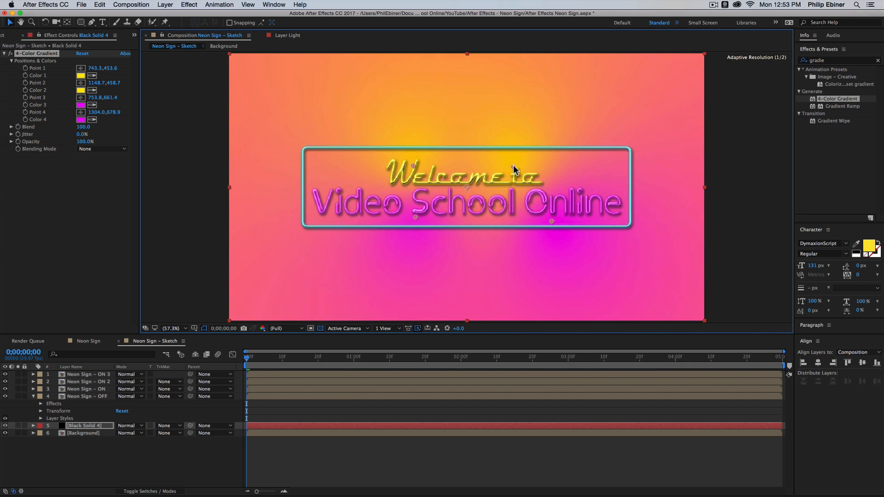
drag(413, 165, 404, 174)
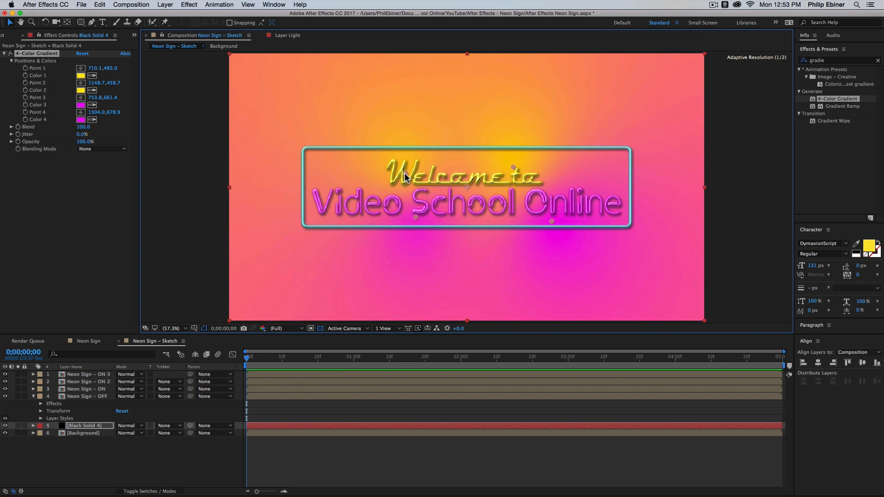
drag(513, 167, 513, 169)
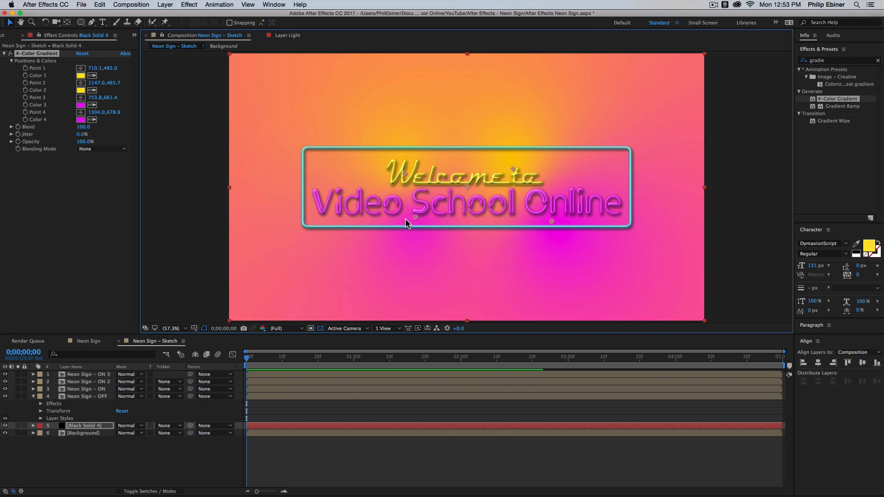
drag(414, 217, 396, 213)
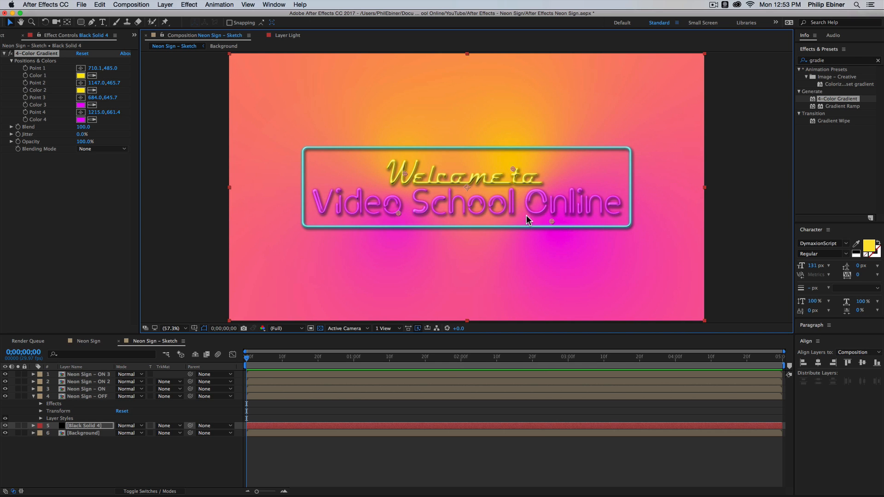
key(super+z)
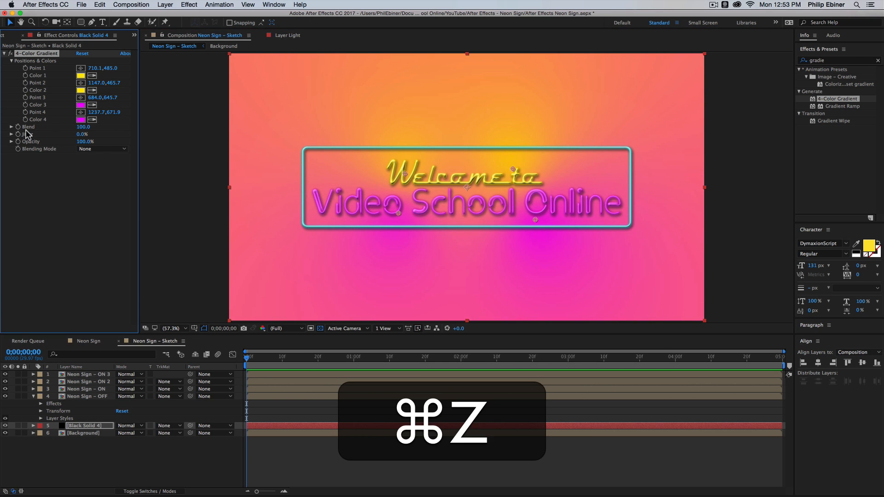
Step: Try different Blend amounts for the 4-Color Gradient and undo the change
drag(83, 128, 127, 129)
mouse_move(95, 129)
mouse_down()
mouse_move(60, 132)
mouse_move(86, 132)
mouse_up()
key(super+z)
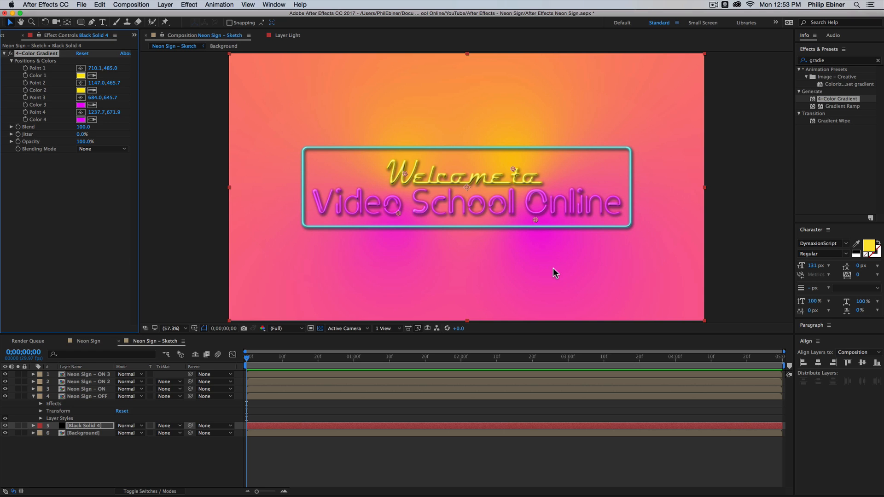
Step: Draw a closed, curved freeform mask on the black solid with the Pen tool, roughly following the outline of the sign
click(91, 22)
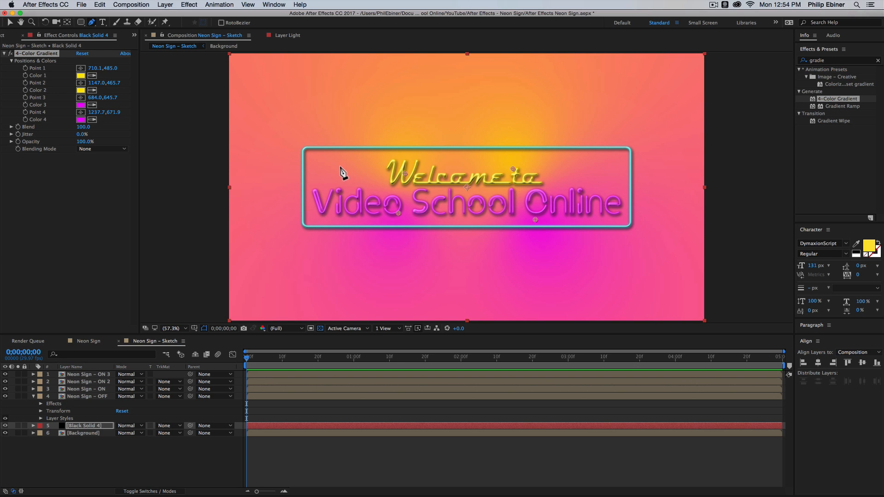
drag(340, 166, 352, 160)
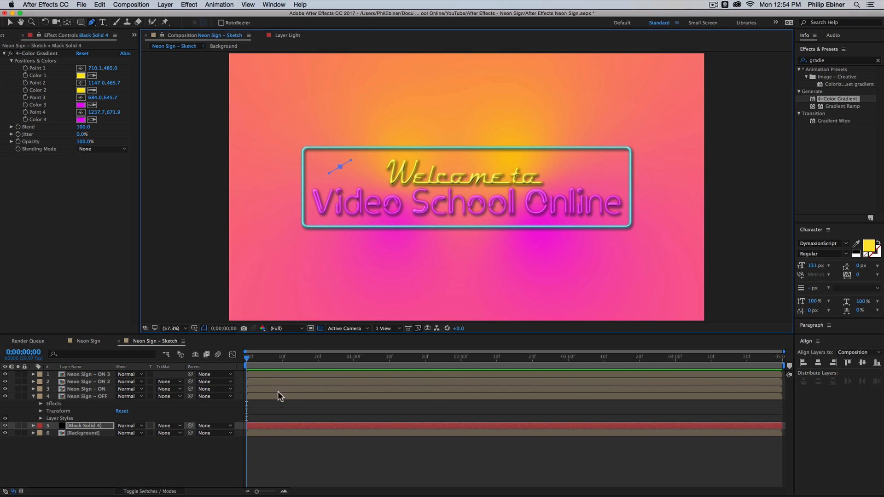
drag(405, 147, 420, 148)
drag(495, 149, 585, 160)
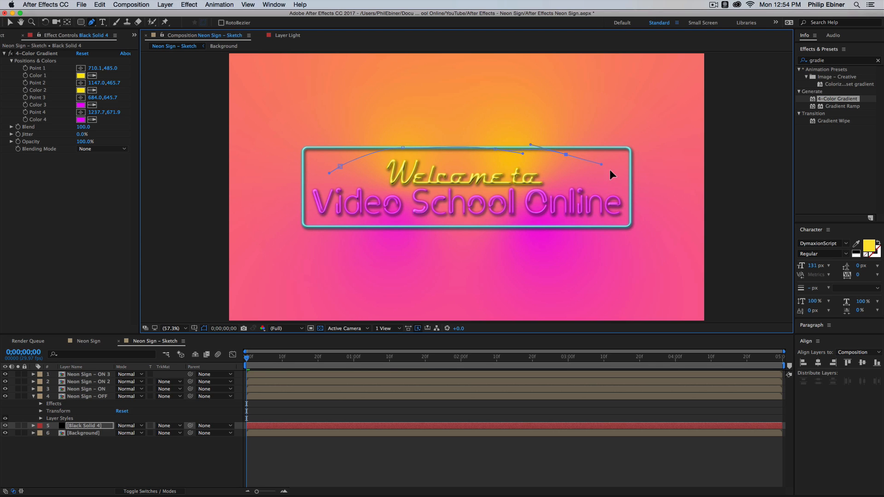
drag(622, 191, 631, 208)
drag(447, 235, 339, 239)
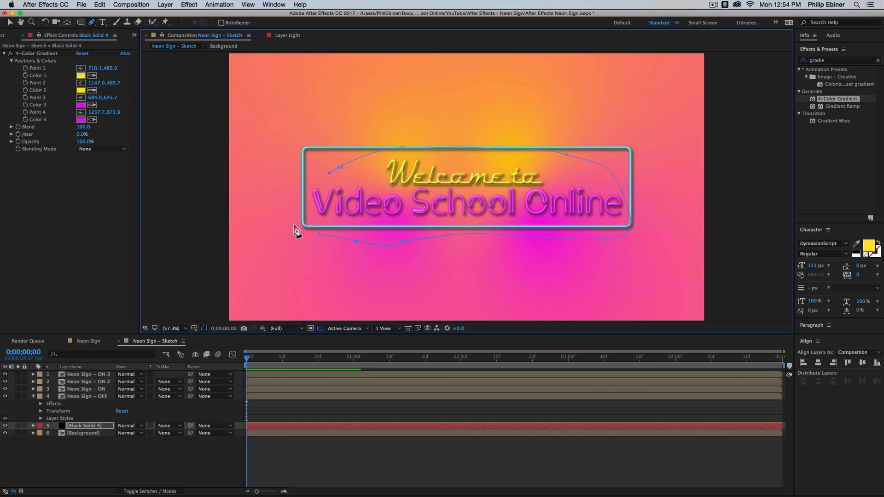
drag(297, 213, 347, 158)
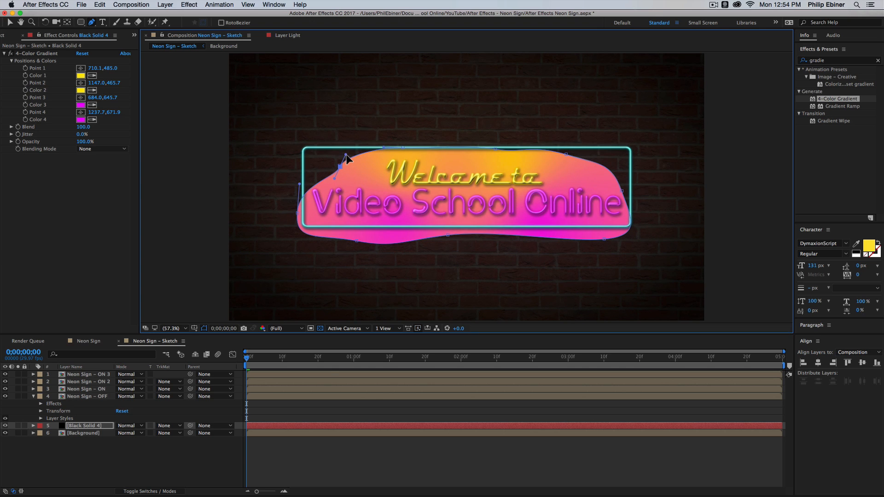
Step: Set the Mask Feather of the black solid's mask to 250 pixels
click(290, 424)
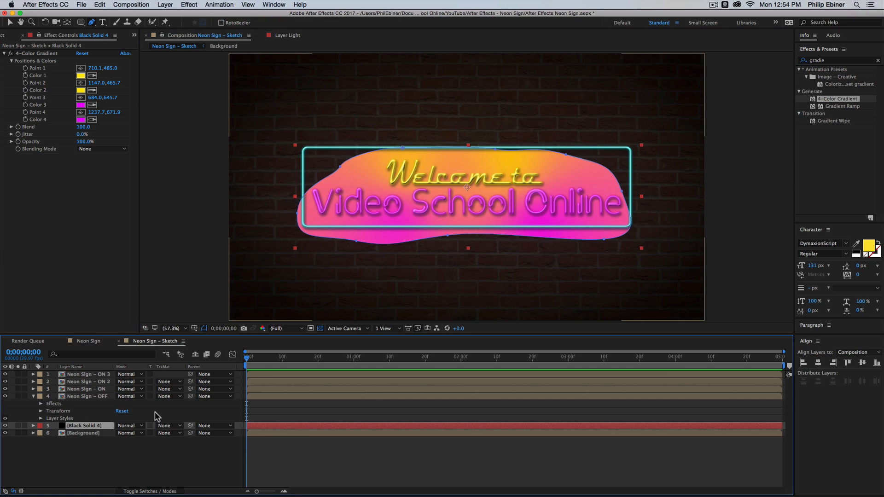
key(f)
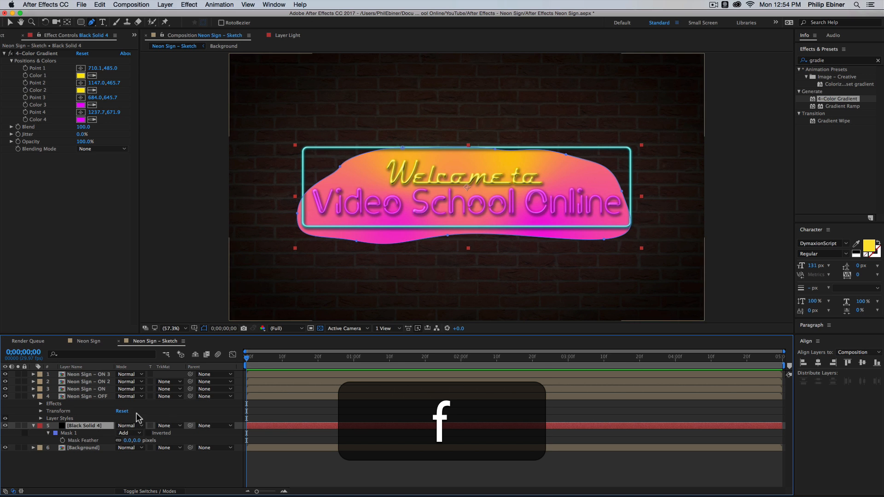
drag(131, 440, 242, 440)
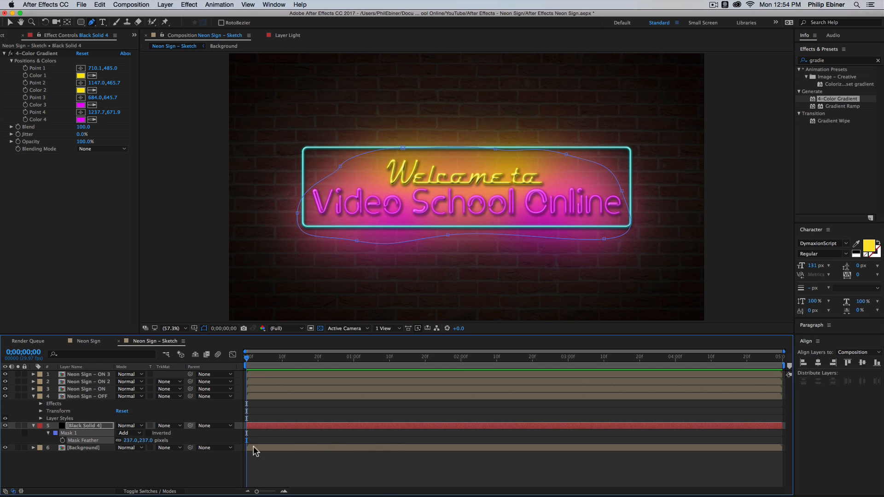
click(147, 440)
text(250)
key(Return)
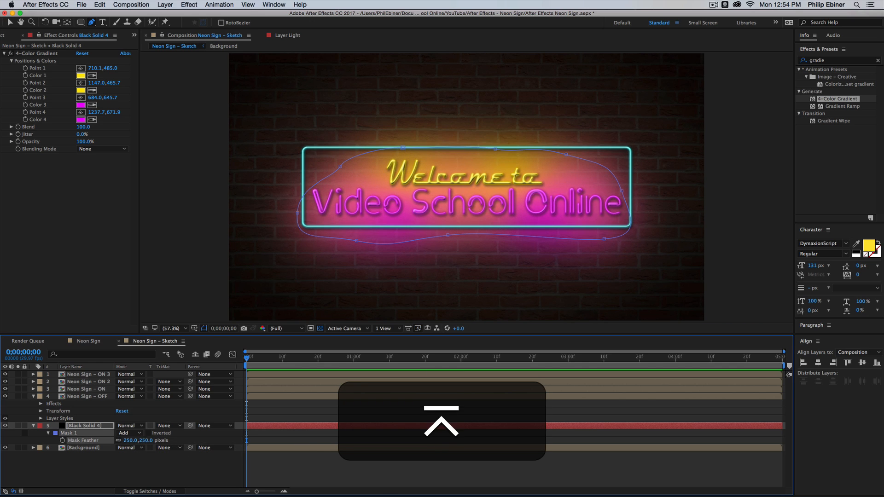
click(303, 406)
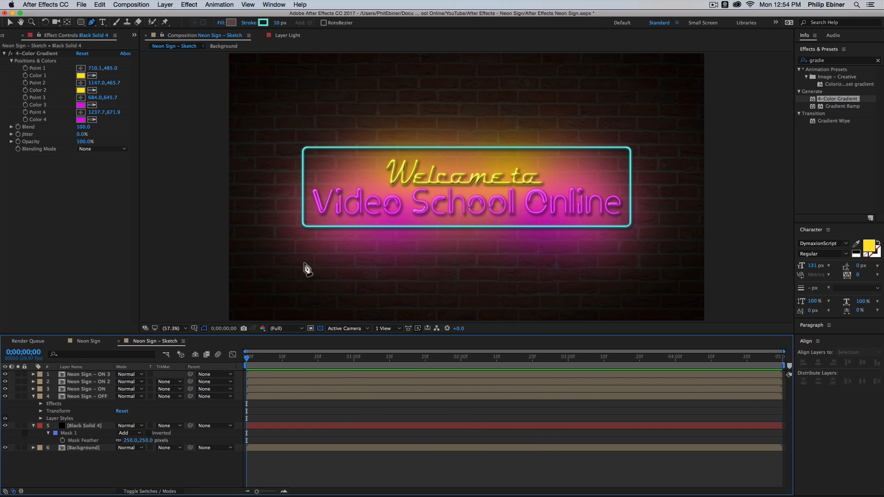
Step: Set the 4-Color Gradient's opacity to 50% and the black solid layer's blending mode to Vivid Light
click(83, 141)
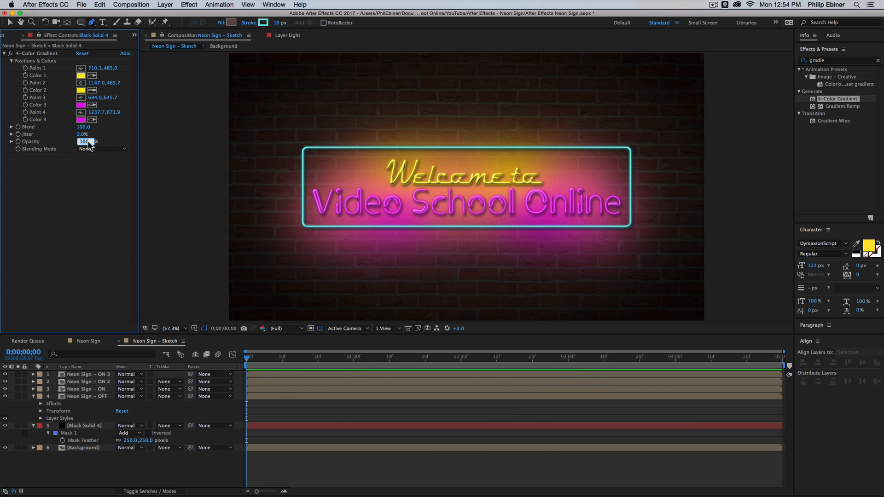
text(50)
key(Return)
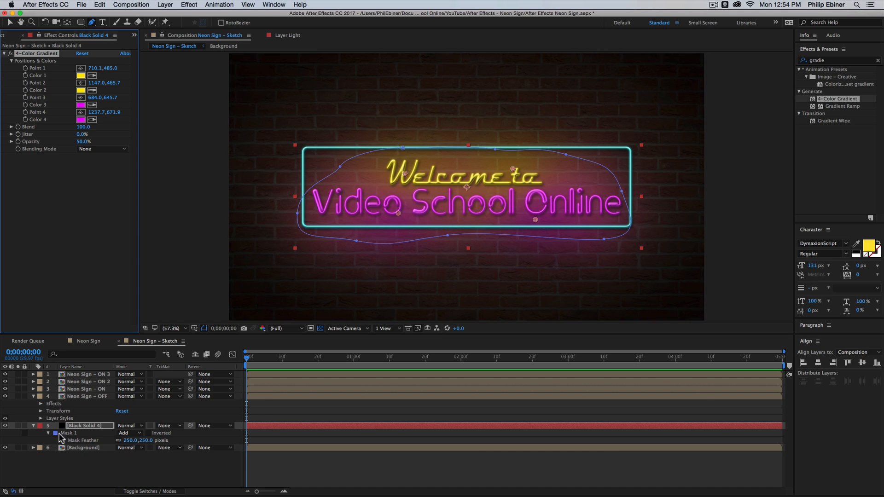
click(279, 427)
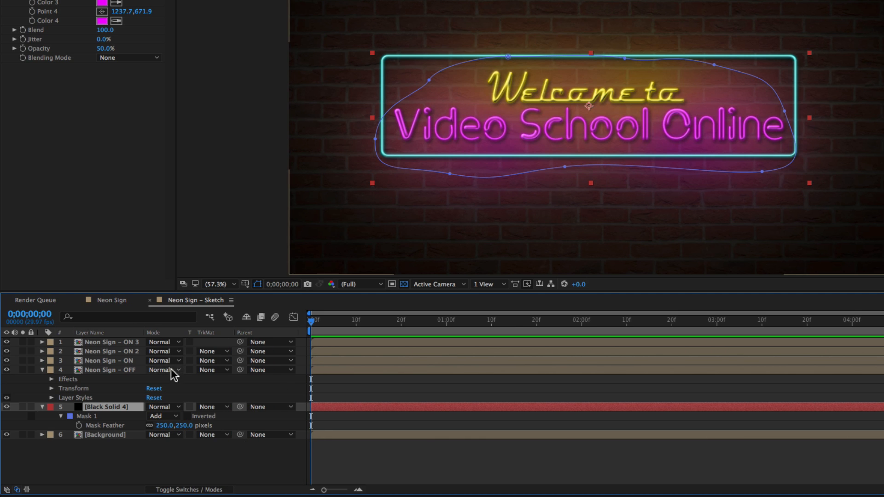
click(175, 408)
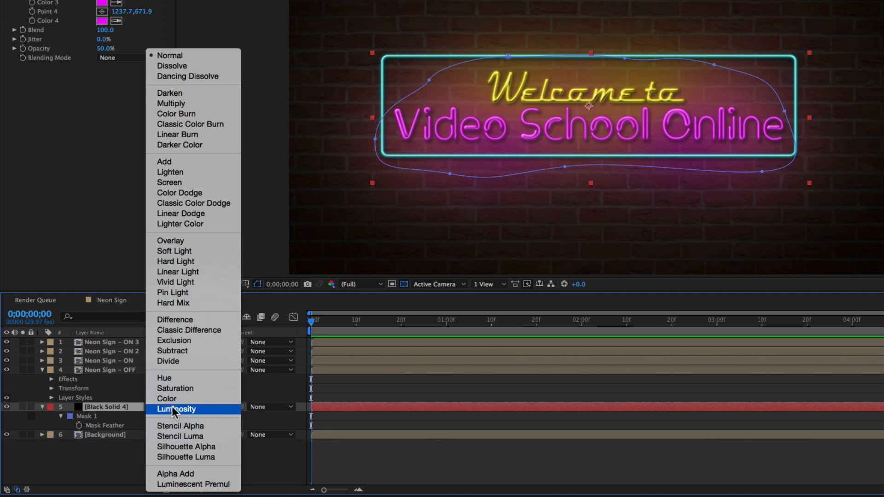
click(183, 282)
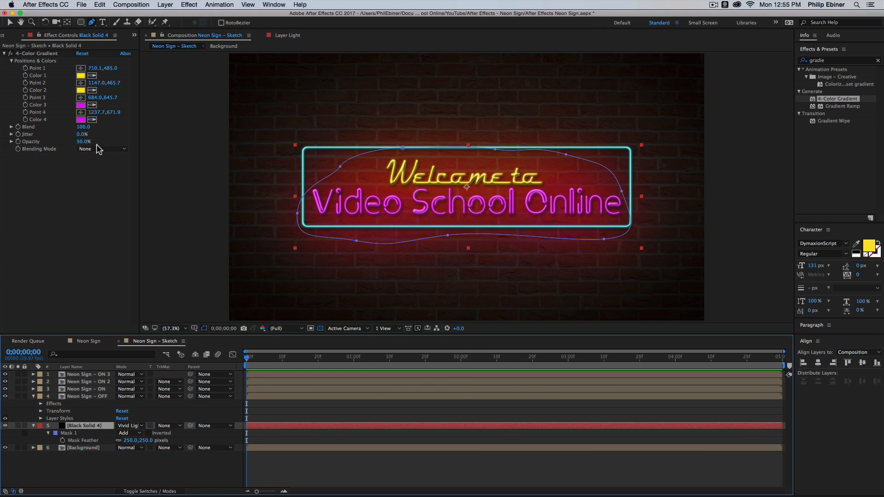
Step: Lower the 4-Color Gradient's opacity to 25% and reposition its points to about 738,487; 1140,494; 651,777; and 1316,799
mouse_move(84, 141)
mouse_down()
mouse_move(70, 144)
mouse_move(78, 142)
mouse_up()
drag(405, 173, 397, 175)
drag(399, 214, 396, 235)
drag(535, 220, 532, 249)
drag(513, 169, 512, 175)
mouse_move(397, 175)
mouse_down()
mouse_move(413, 186)
mouse_move(411, 176)
mouse_up()
drag(390, 233, 390, 245)
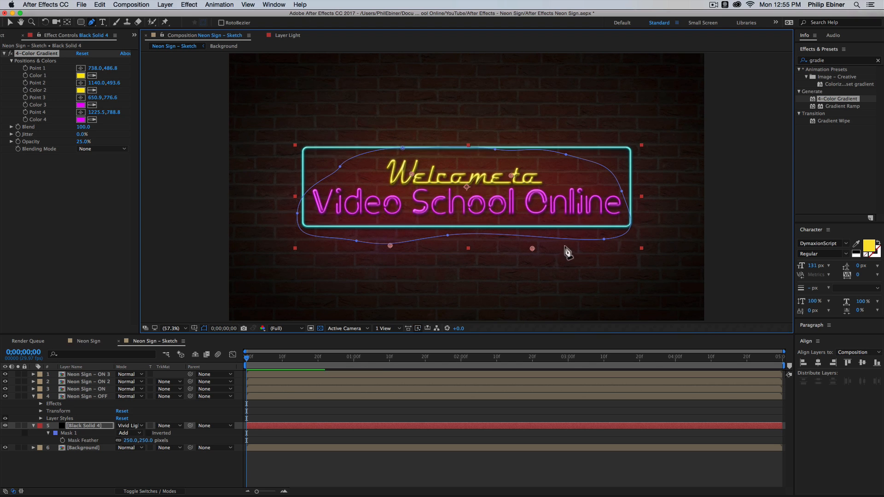
drag(533, 249, 555, 251)
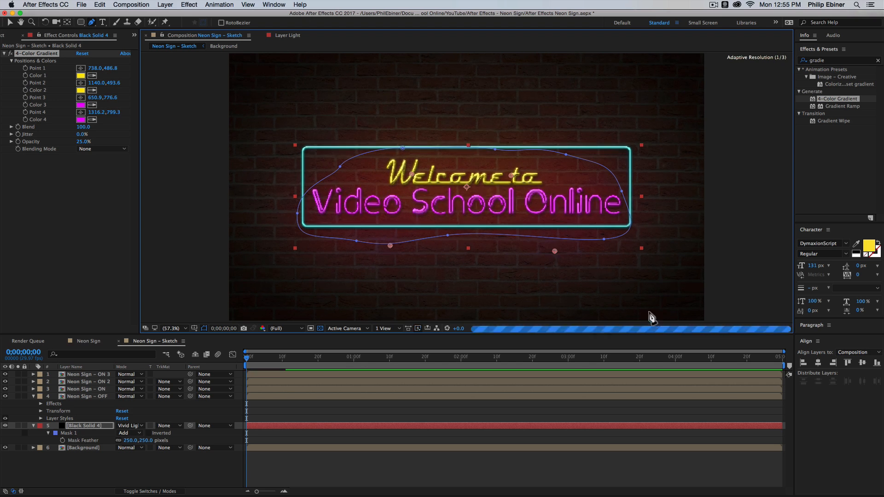
click(394, 465)
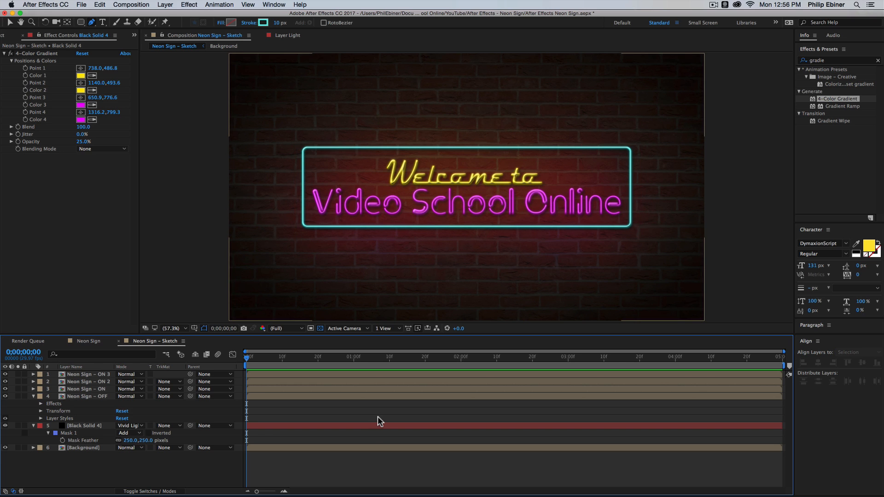
Step: Compare the sketch with the finished Neon Sign composition and return to the Neon Sign – Sketch composition
click(94, 342)
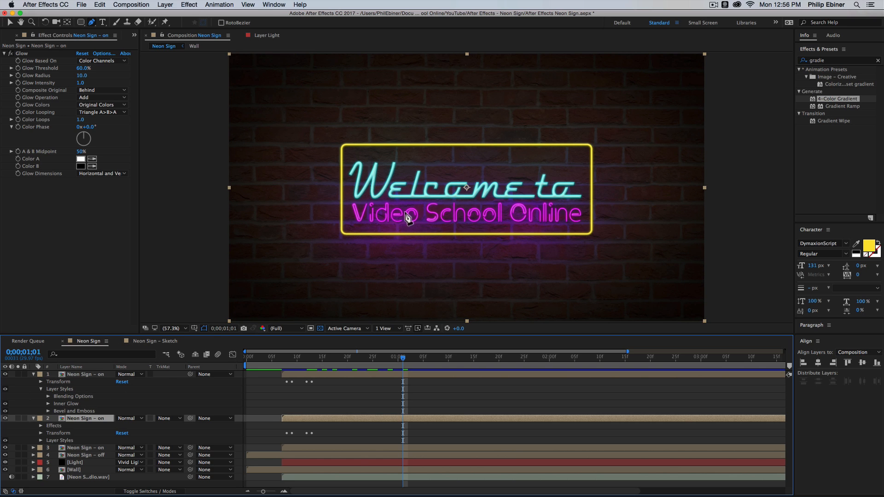
click(164, 344)
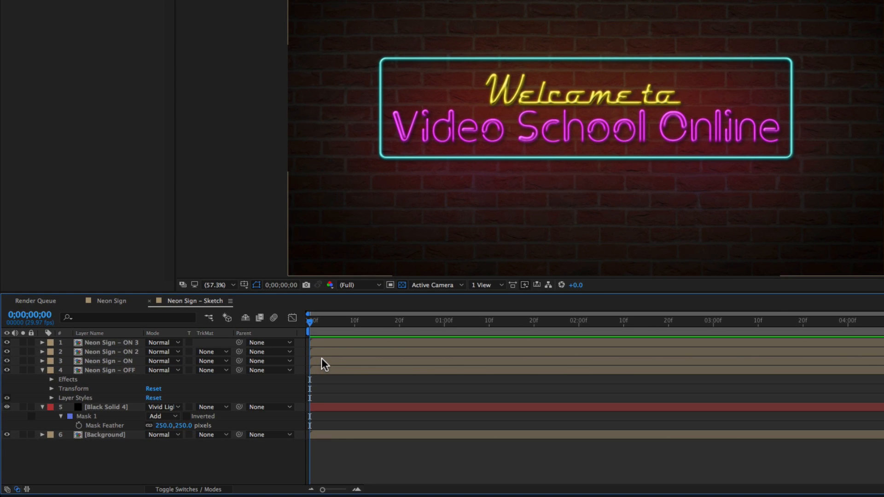
click(256, 387)
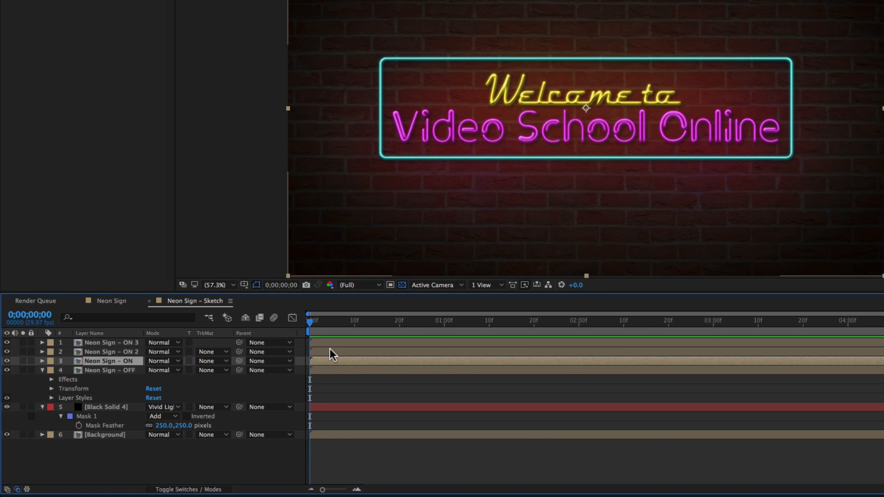
shift+click(330, 343)
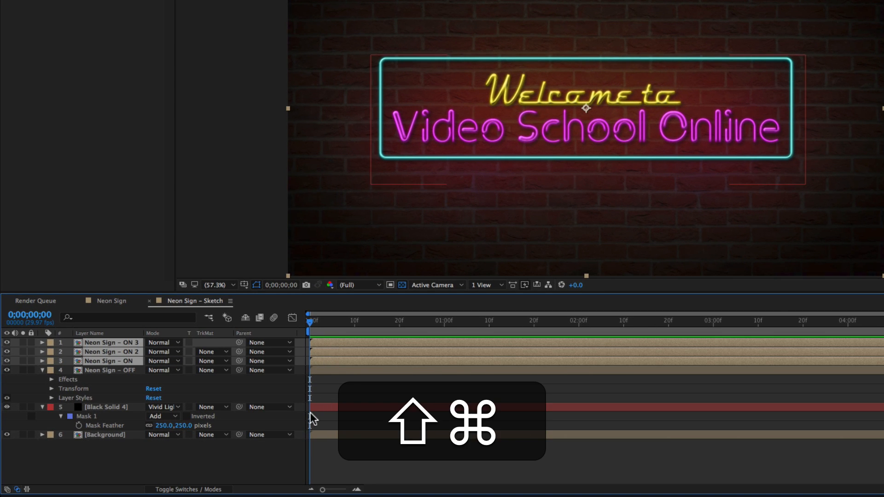
Step: Rename the black solid layer as Neon Light - ON
click(111, 407)
key(Return)
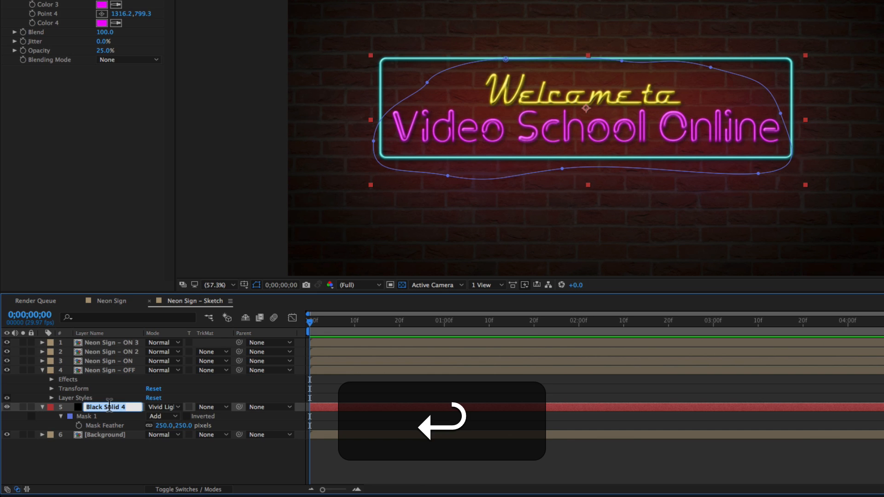
text(Neon L)
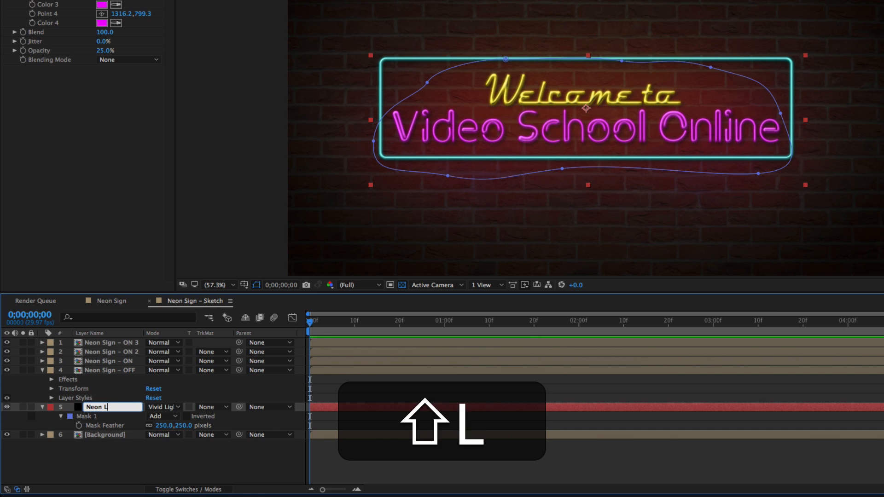
text(ight - ON)
key(shift+Return)
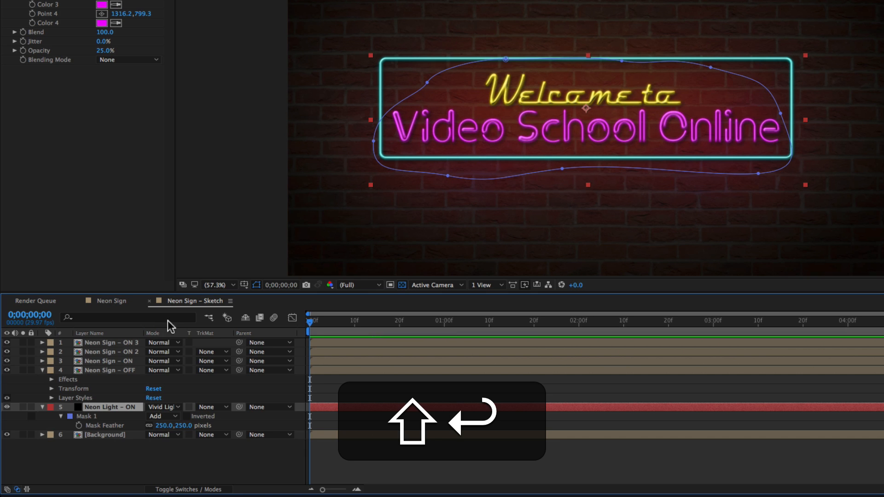
Step: Assign the Pink label color to the three Neon Sign – ON layers and the Neon Light – ON layer
super+click(331, 360)
super+click(336, 352)
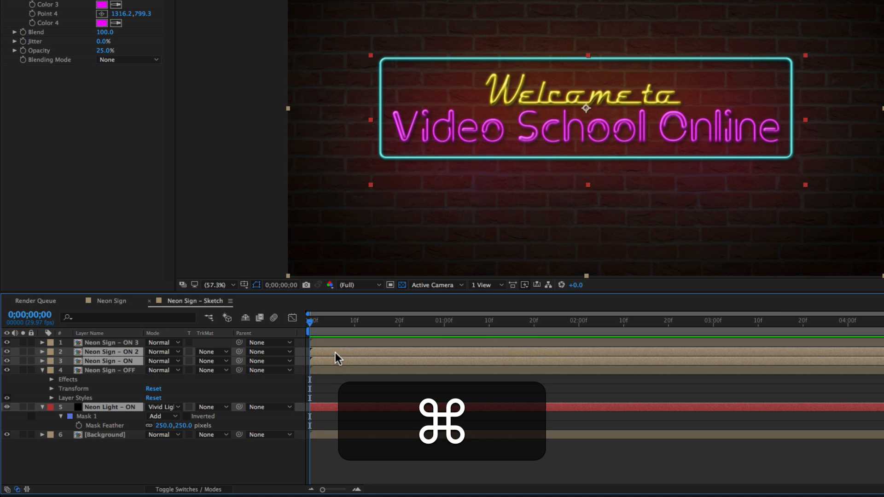
super+click(338, 344)
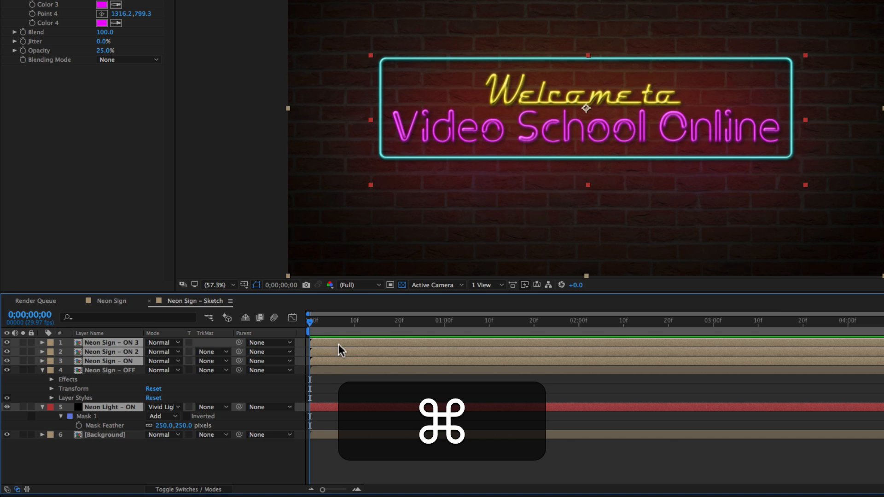
click(51, 343)
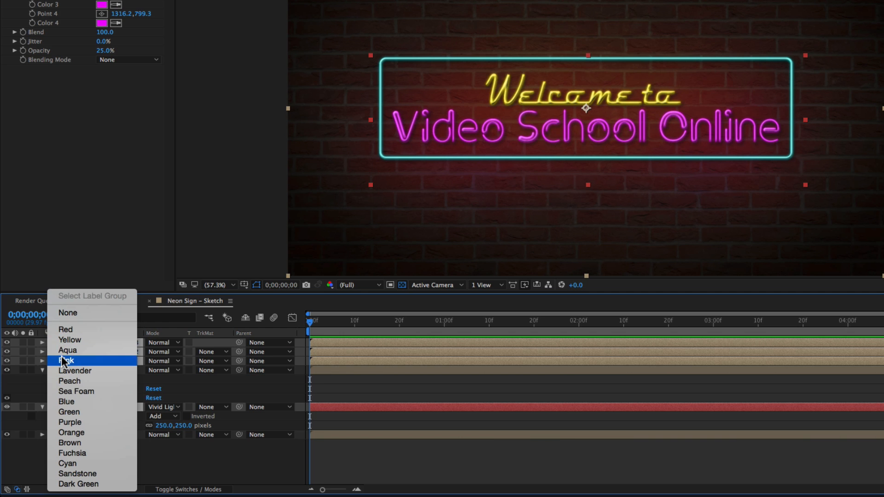
click(64, 360)
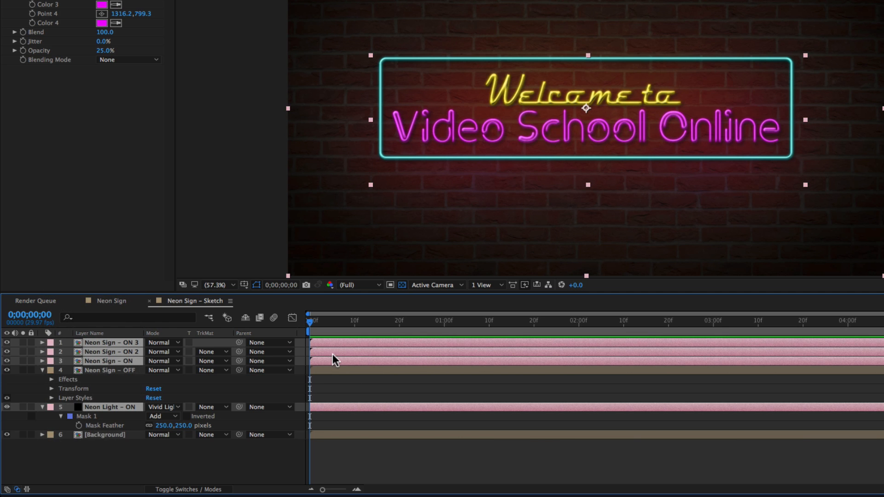
Step: Shift the four pink ON layers to start at frame 4 and preview the sign switching on
mouse_move(332, 355)
mouse_down()
mouse_move(344, 354)
mouse_move(338, 341)
mouse_up()
key(KP_0)
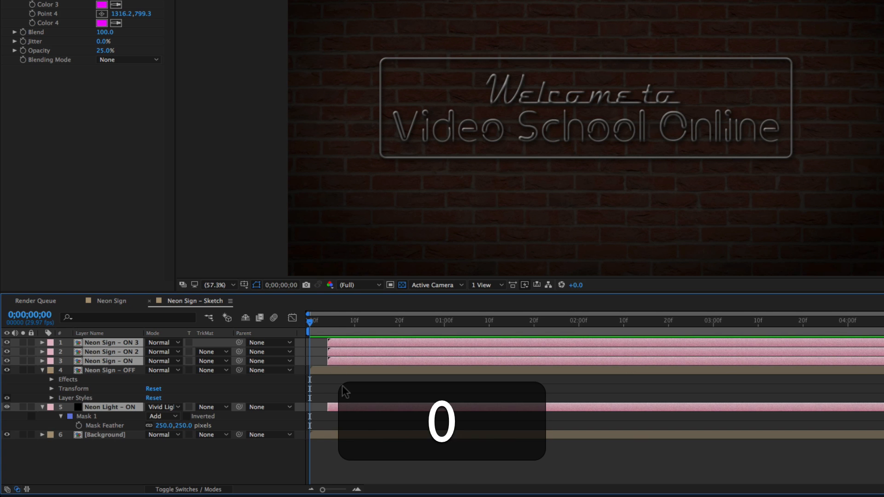
key(space)
key(KP_0)
key(space)
Step: Keyframe the opacity of the four ON layers at 100% on frame 4 and 0% on frame 5
click(327, 324)
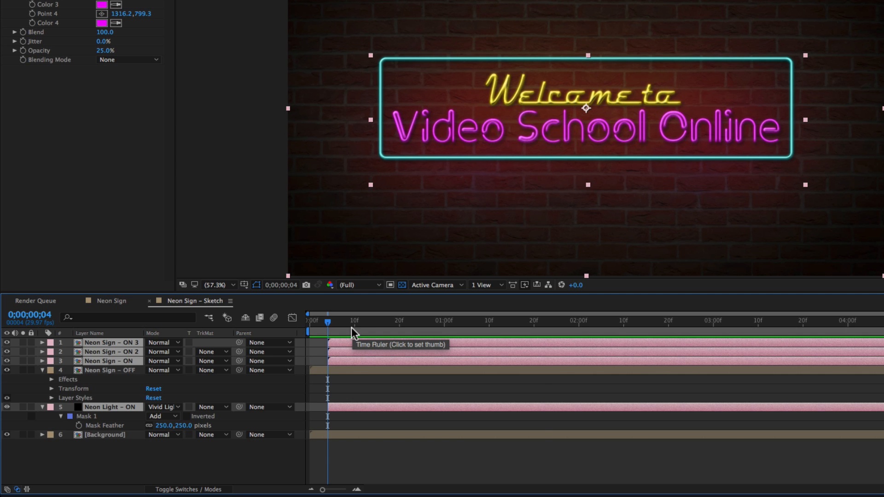
key(t)
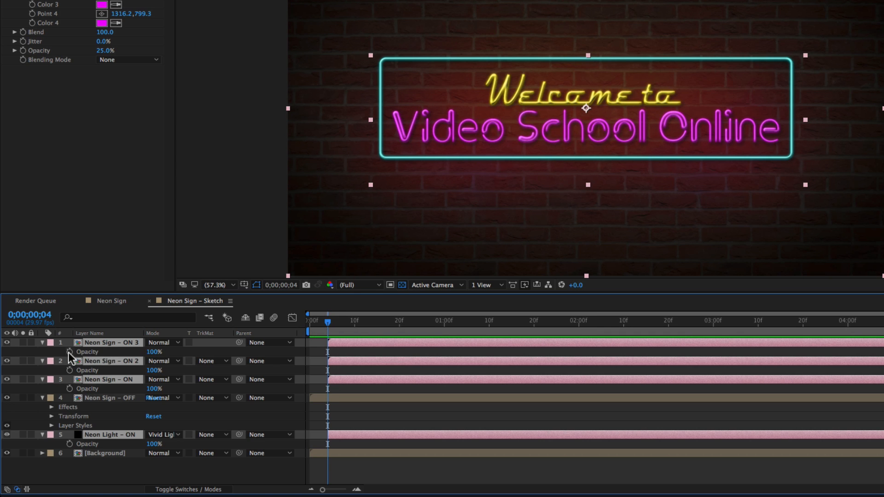
key(alt+shift+t)
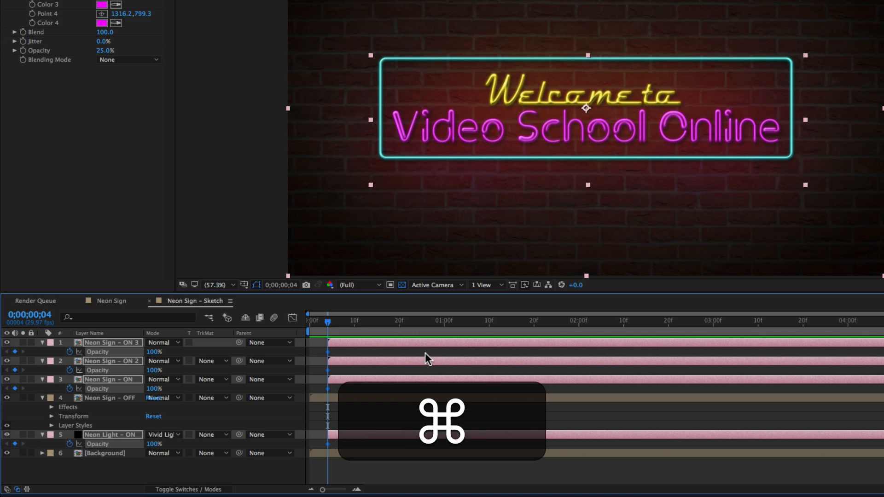
key(super+Right)
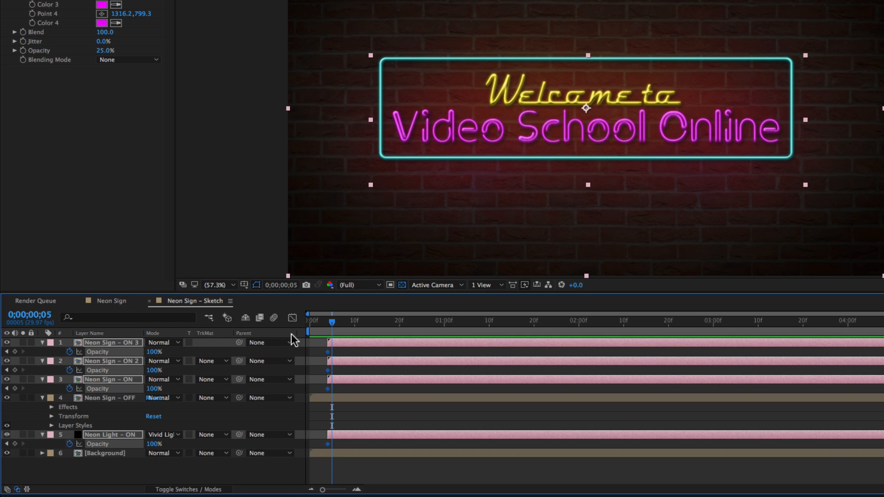
drag(155, 354, 132, 354)
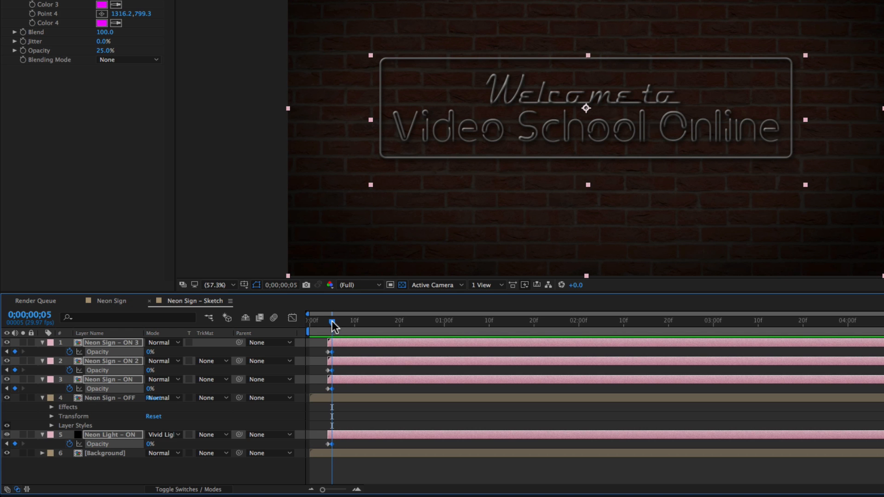
Step: Add an opacity keyframe holding the four ON layers at 0% on frame 7
drag(332, 320, 330, 322)
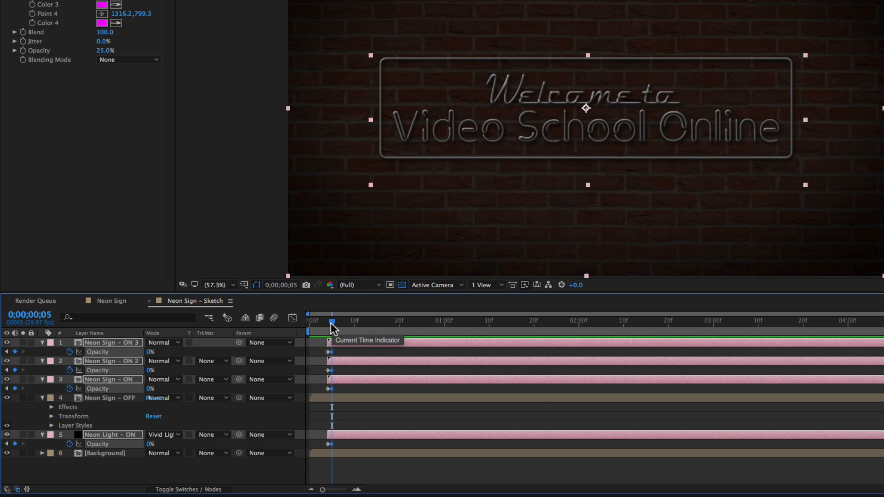
key(super+Right)
key(super+Right)
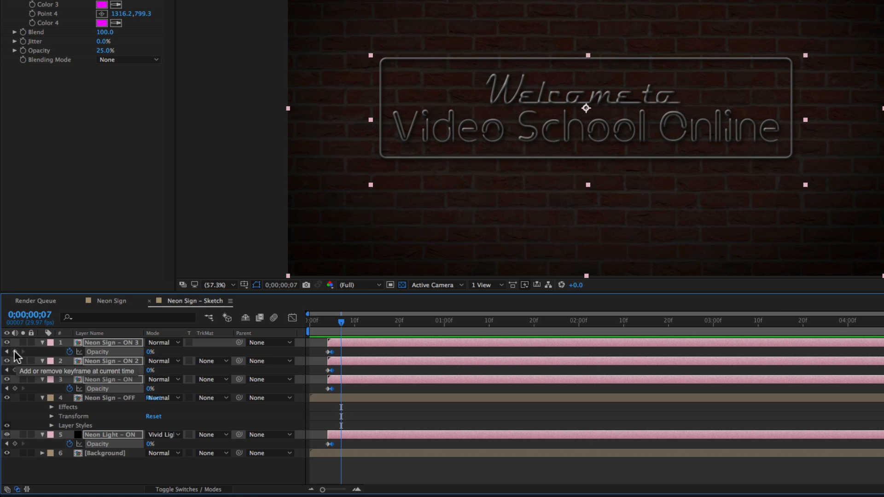
click(15, 352)
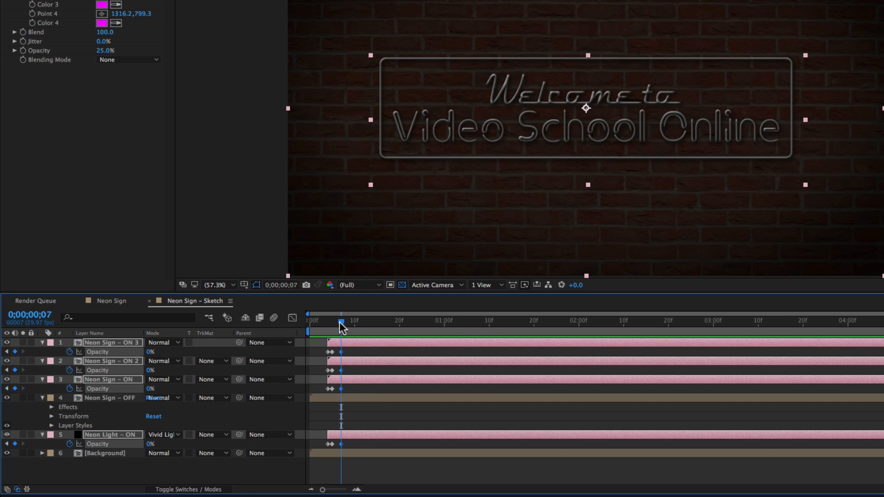
mouse_move(343, 325)
mouse_down()
mouse_move(329, 324)
mouse_move(341, 324)
mouse_up()
drag(150, 353, 220, 352)
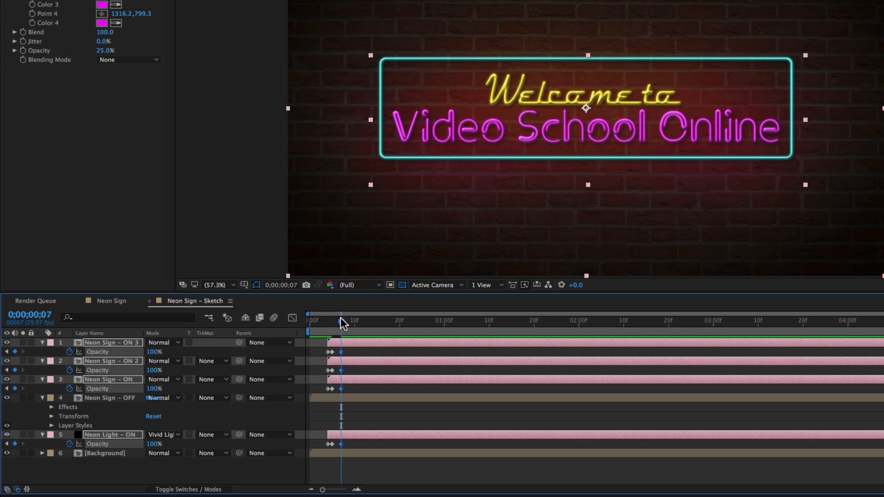
mouse_move(341, 321)
mouse_down()
mouse_move(329, 324)
mouse_move(341, 325)
mouse_up()
drag(152, 353, 40, 359)
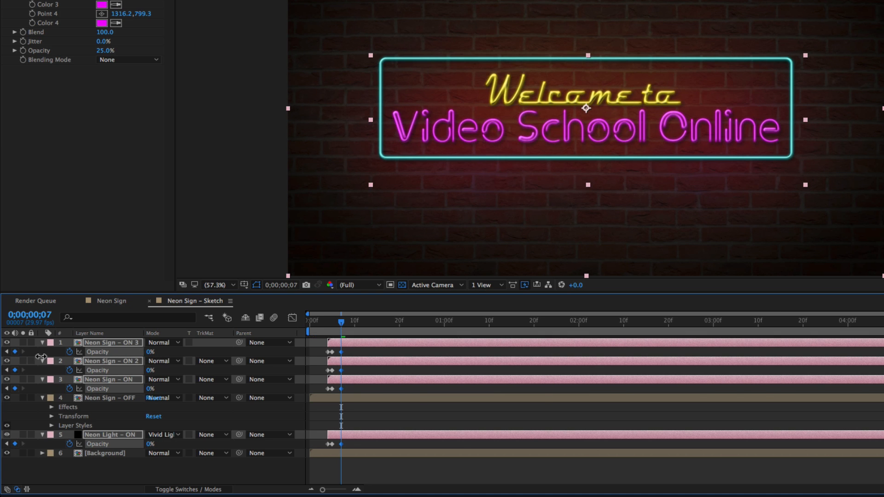
Step: Continue the flicker by keyframing the ON layers' opacity at 100% on frame 8, 0% on frame 9 and 100% on frame 10
key(super+Right)
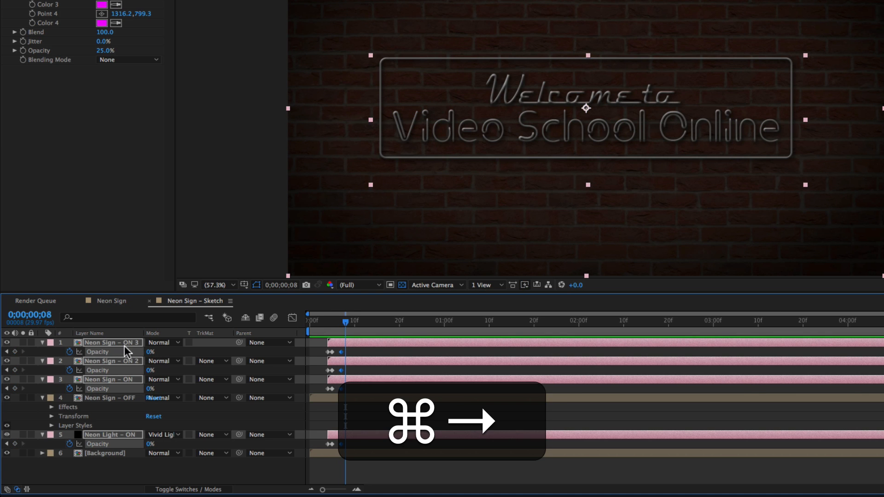
drag(151, 352, 342, 360)
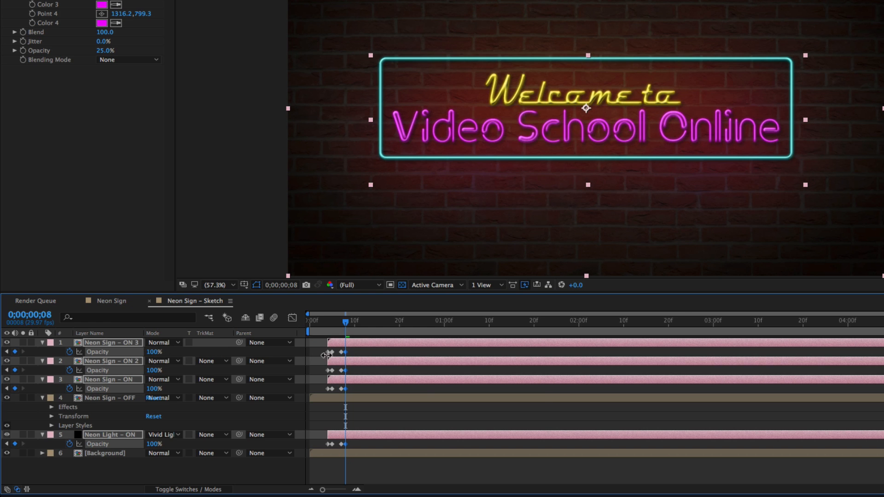
key(super+Right)
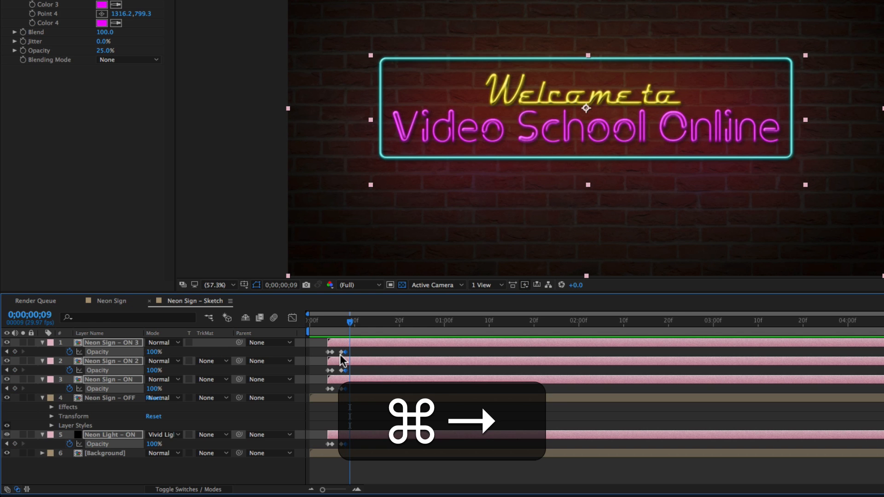
drag(152, 353, 4, 364)
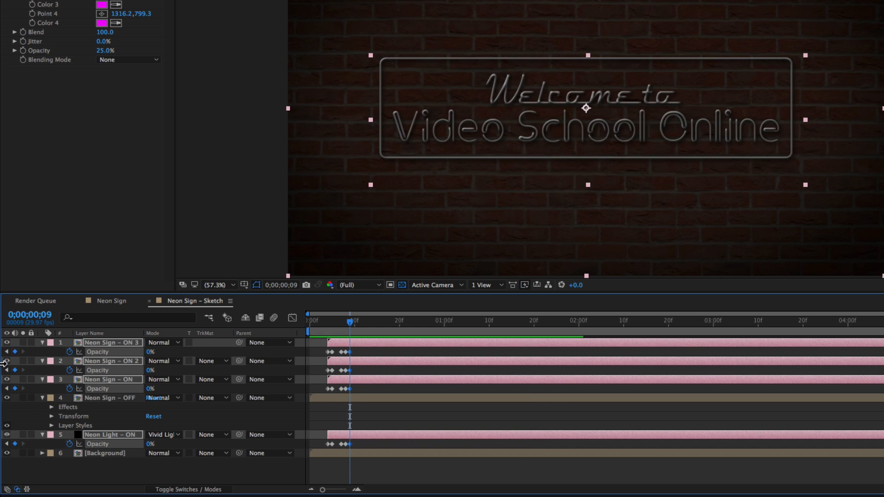
key(super+Right)
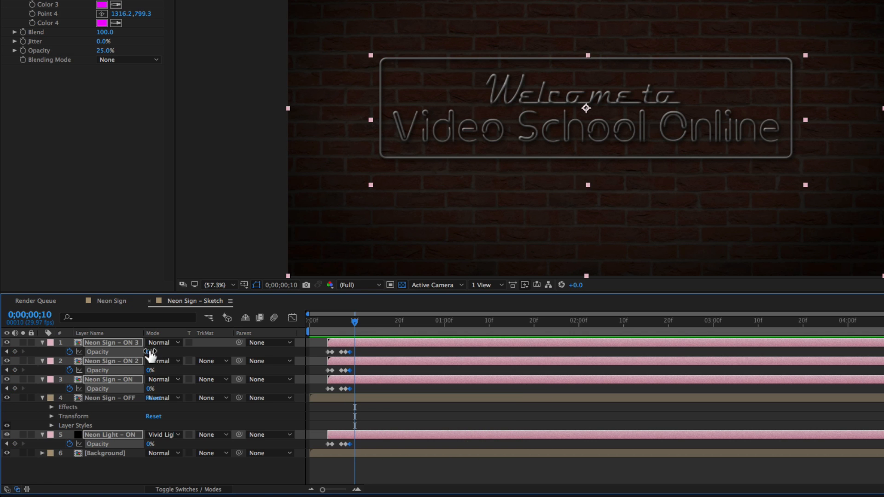
drag(152, 353, 391, 361)
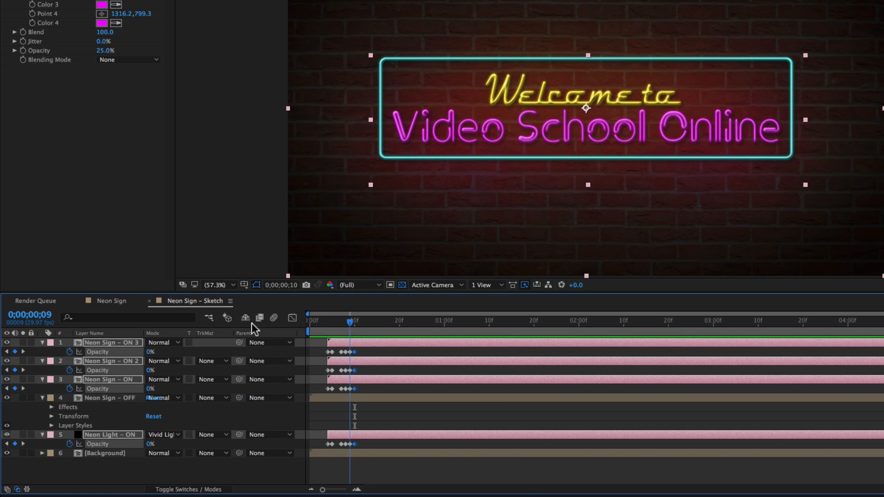
Step: Preview the flickering sign animation from the start of the composition
key(Home)
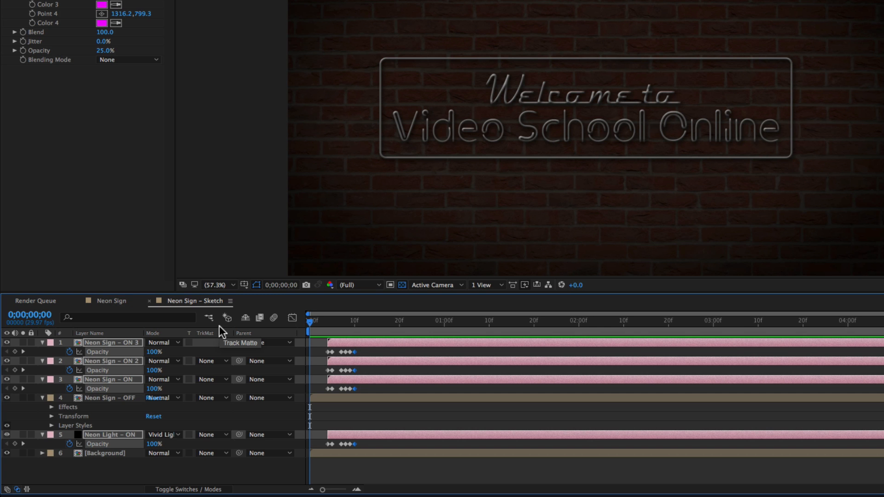
key(0)
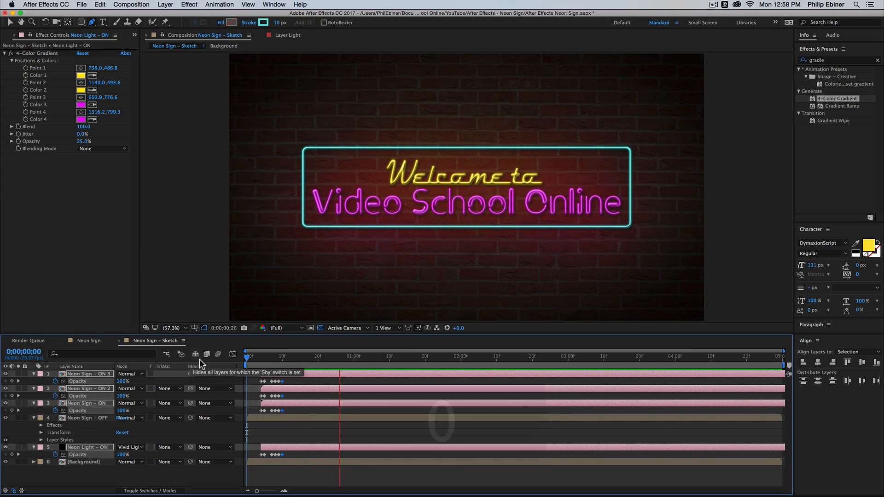
key(space)
key(0)
key(space)
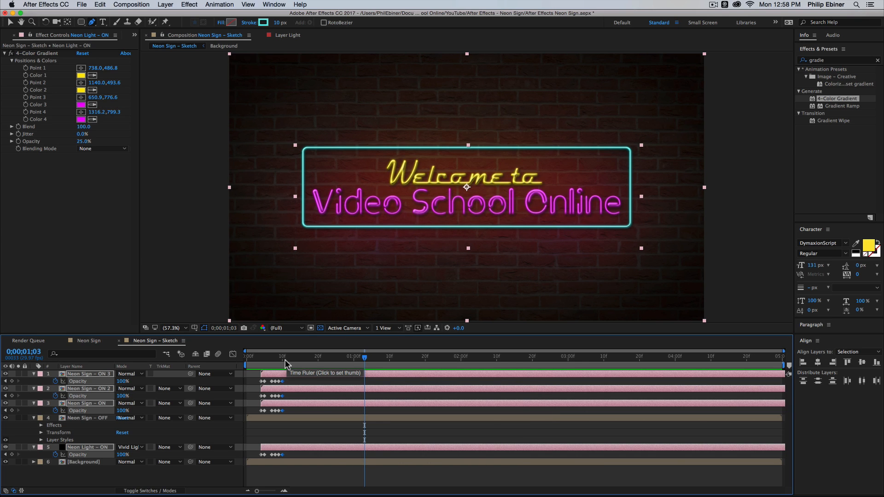
Step: Add Neon Sign Audio.wav from the project's Assets folder as a layer below Background
click(5, 36)
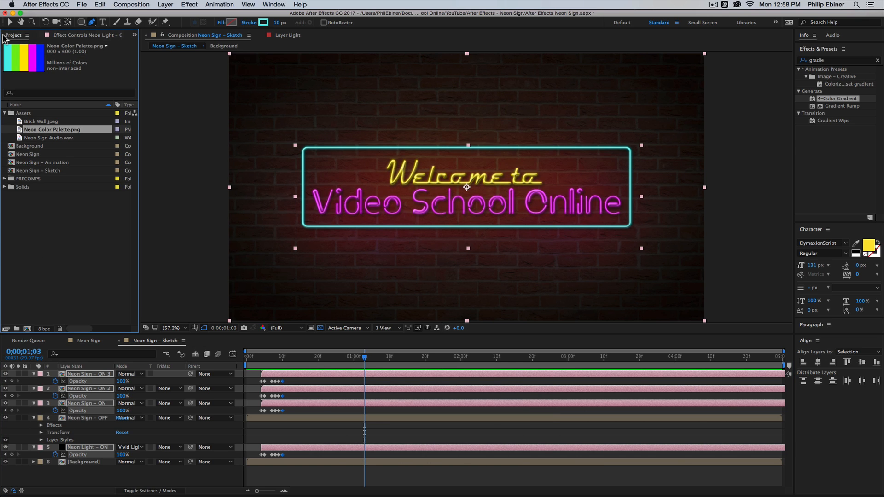
click(108, 208)
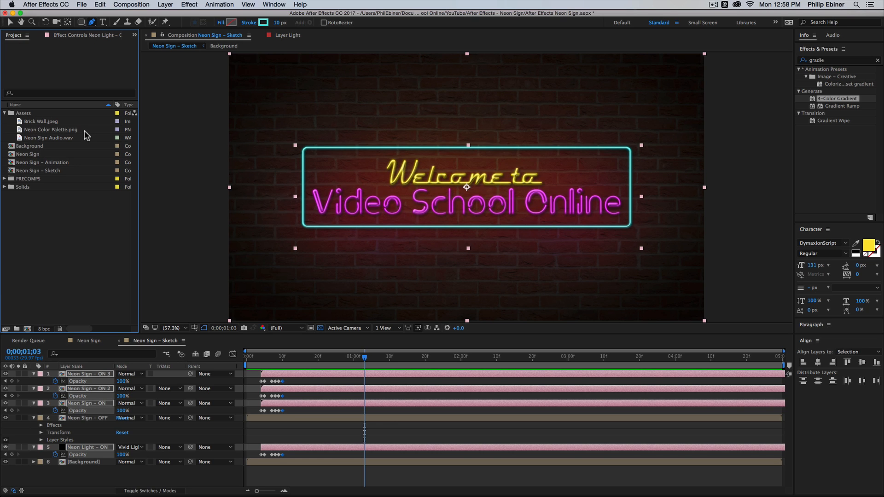
drag(46, 139, 270, 468)
Step: Reveal the audio layer's waveform and shift the audio to start together with the ON layers
key(l)
key(l)
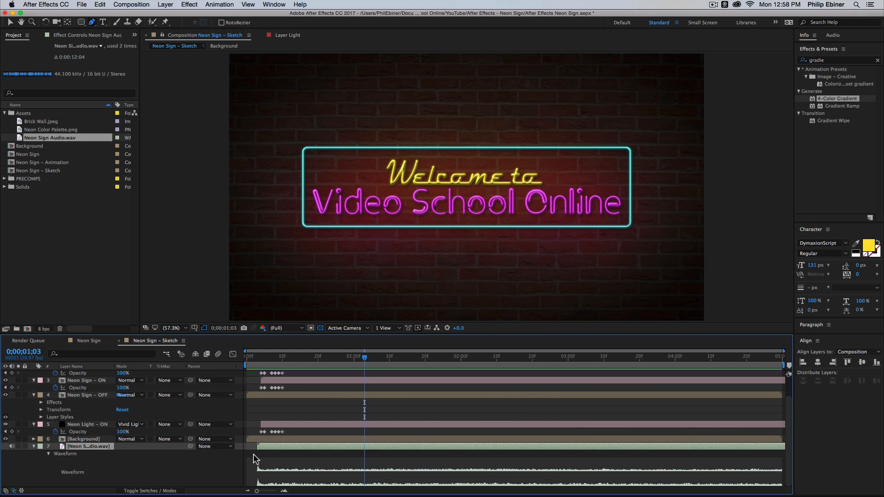
drag(265, 449, 269, 448)
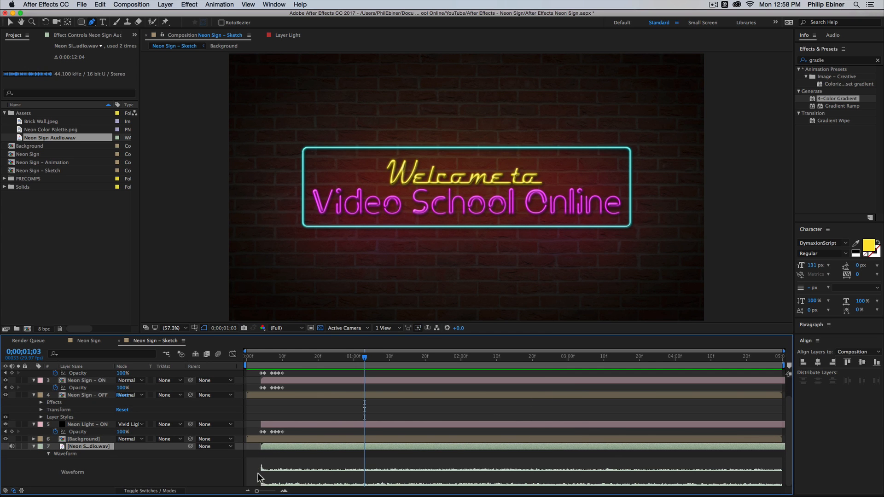
Step: Play the neon sign animation with its audio from the start of the composition to check their sync
click(259, 360)
drag(259, 361, 175, 367)
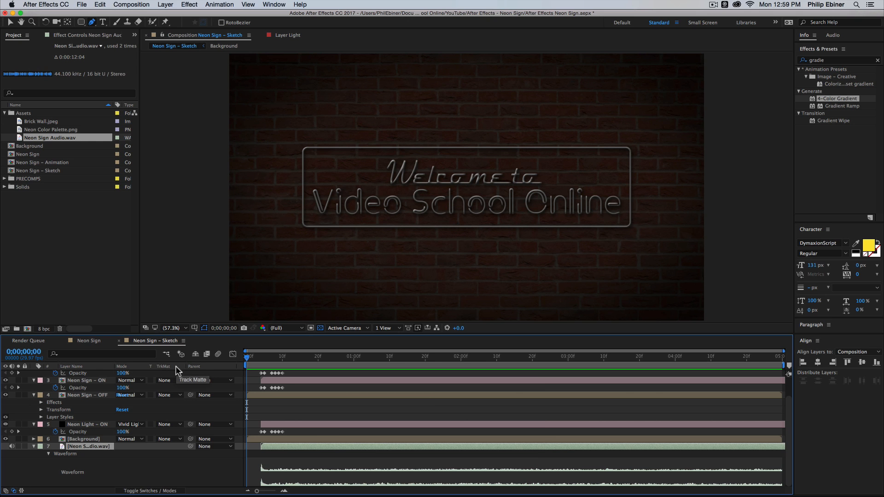
key(0)
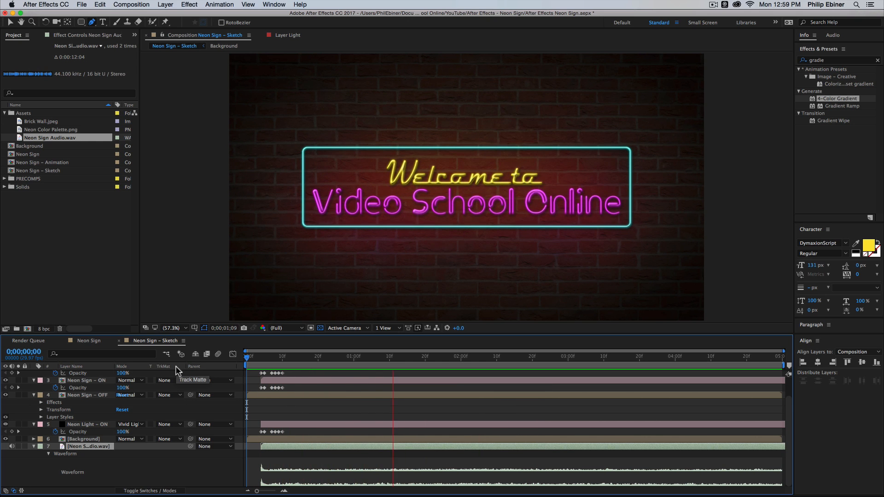
key(space)
key(0)
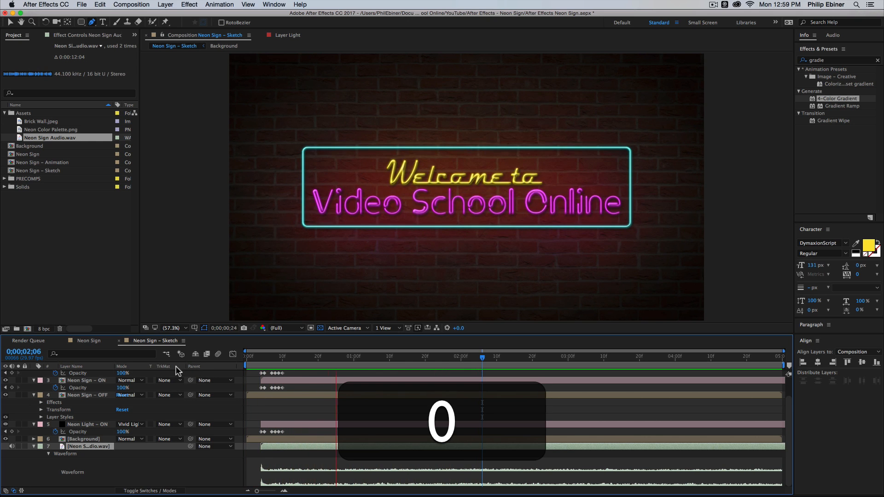
key(space)
Step: Collapse the properties of all layers in the composition and preview the flickering sign with sound again
click(304, 424)
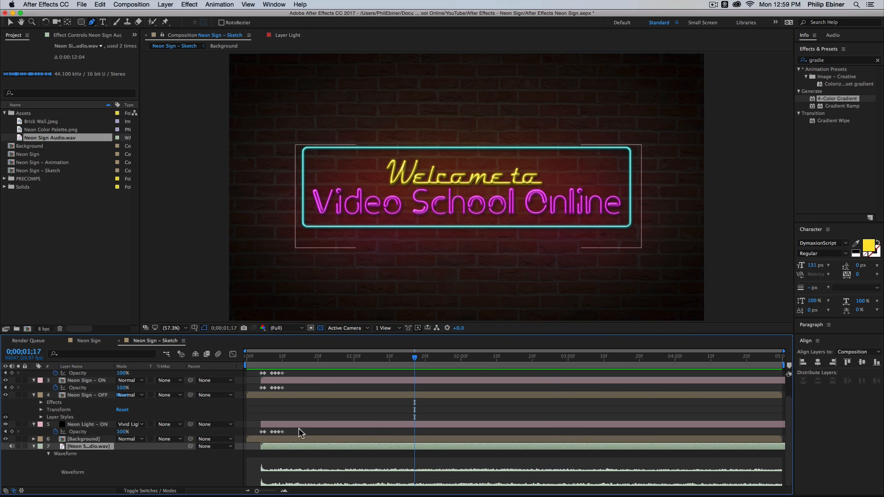
scroll(302, 434, up, 1)
click(303, 434)
key(super+a)
key(s)
key(s)
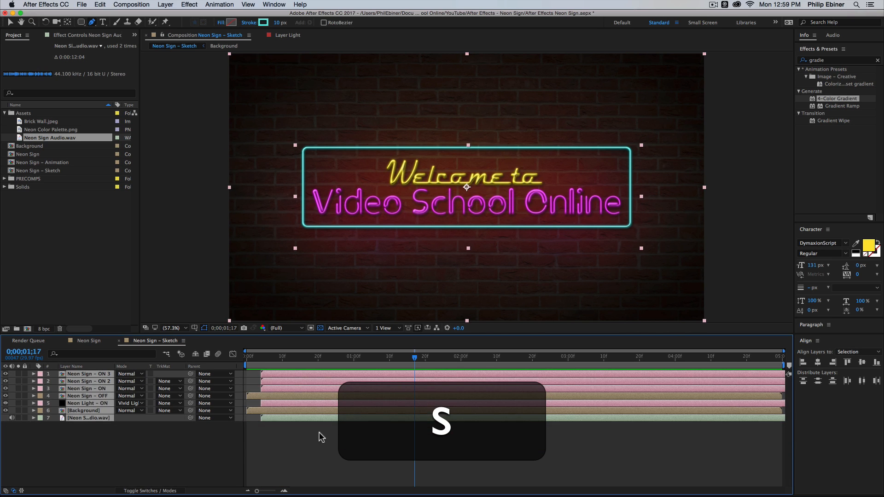
click(331, 434)
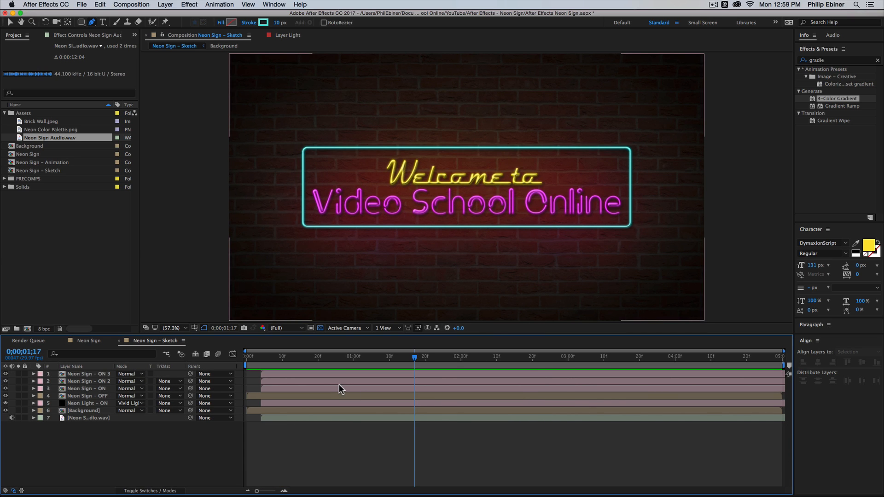
key(0)
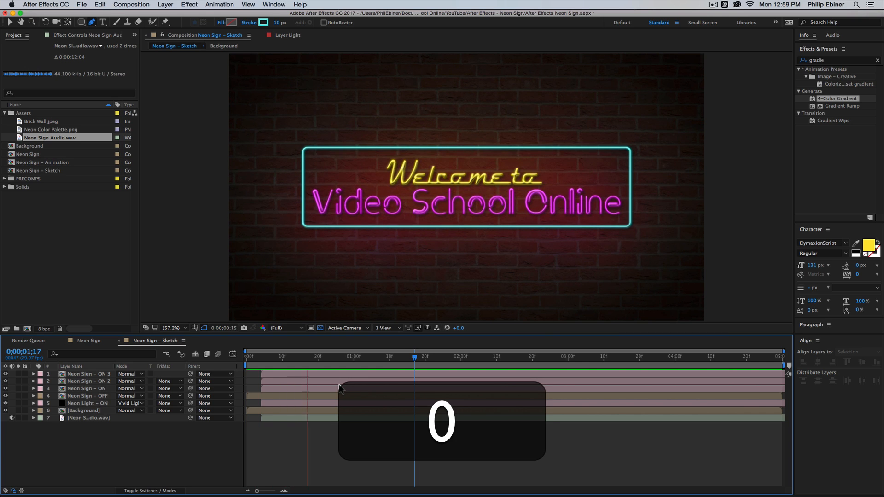
key(space)
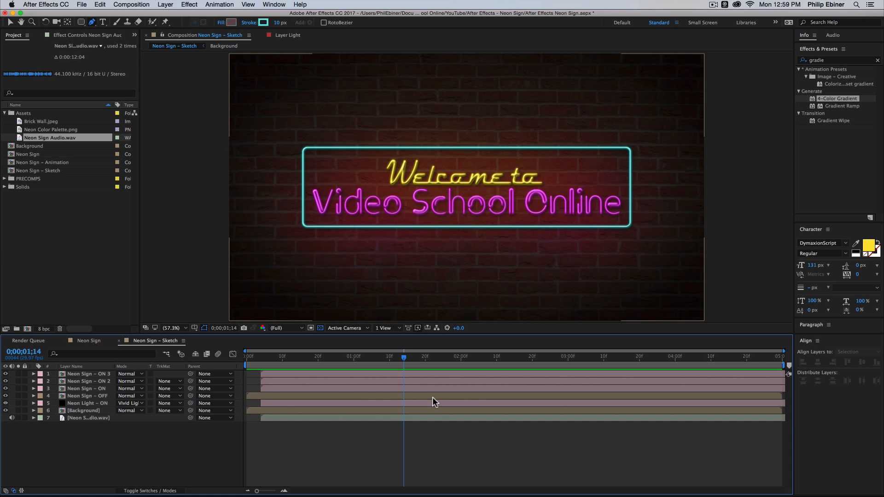
Step: Reveal the Opacity keyframes of the three Neon Sign – ON layers and Neon Light – ON, and move to frame 10
click(276, 374)
shift+click(274, 389)
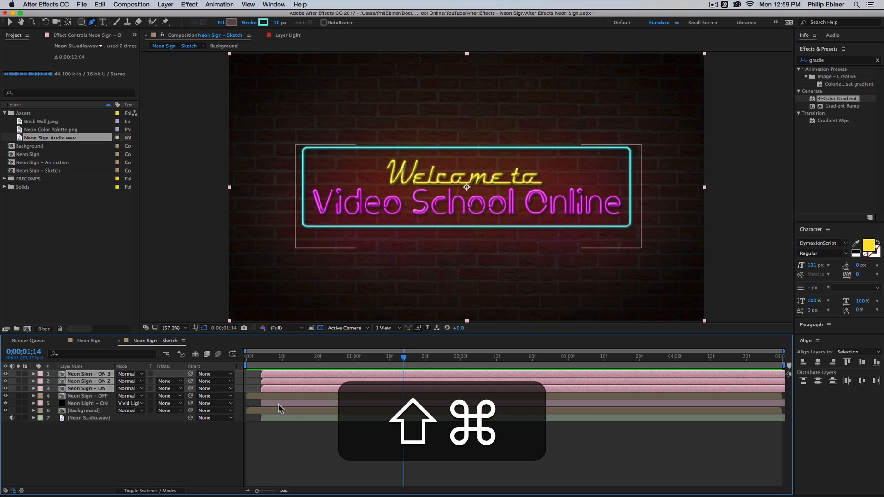
shift+super+click(278, 404)
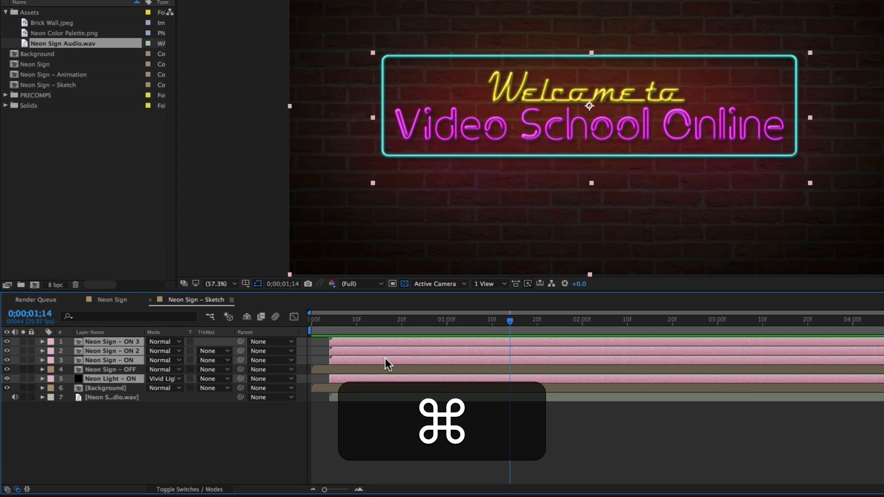
key(t)
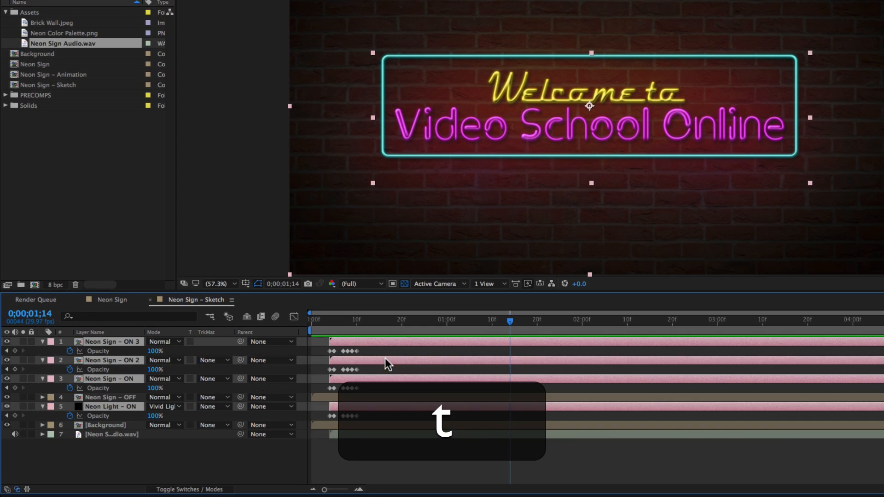
click(358, 330)
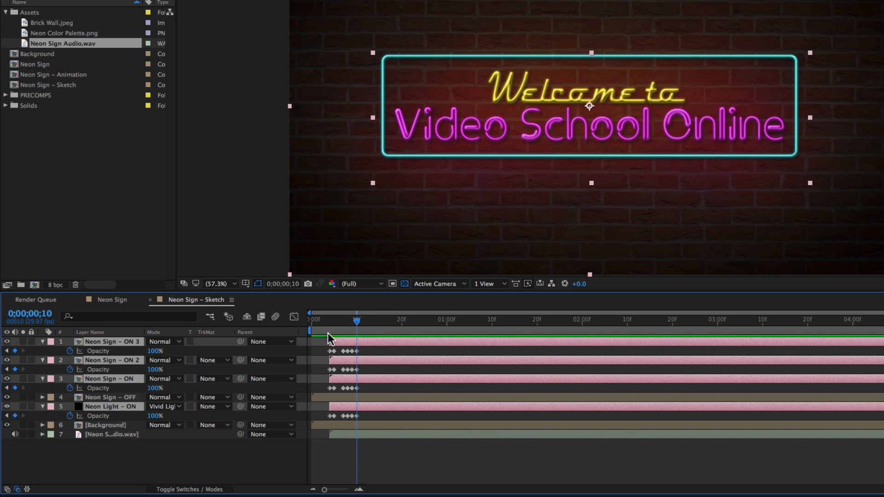
click(373, 351)
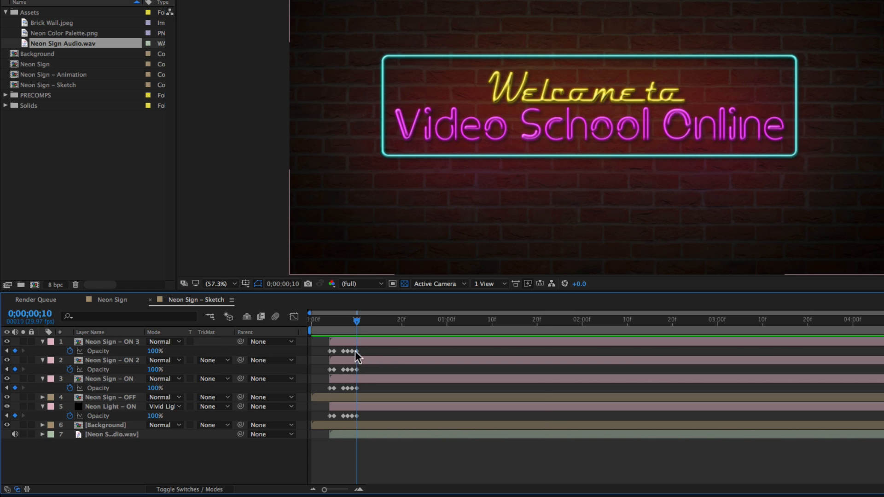
Step: Add the expression wiggle(60,20) to the Opacity of Neon Sign – ON 3 and copy the expression text
alt+click(70, 351)
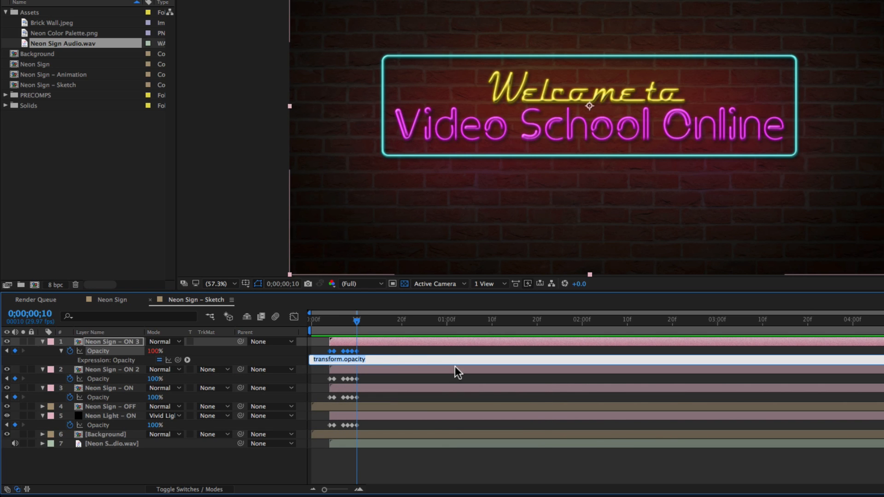
text(wiggle)
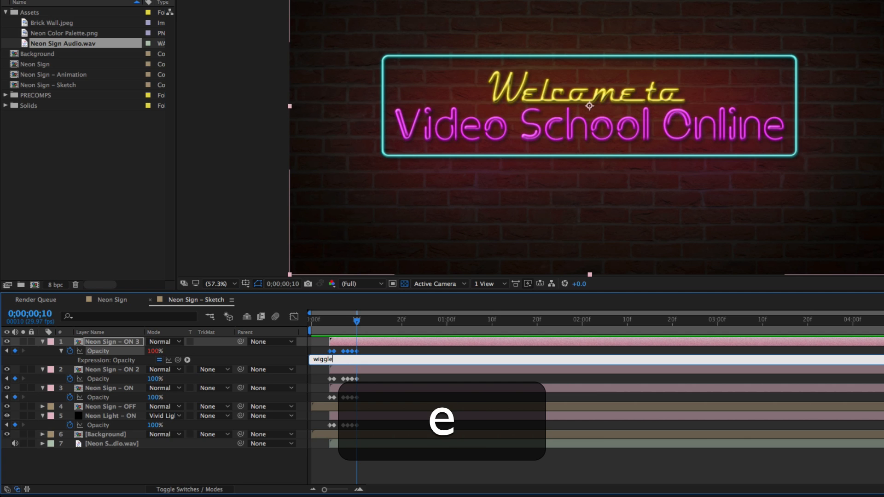
text(()
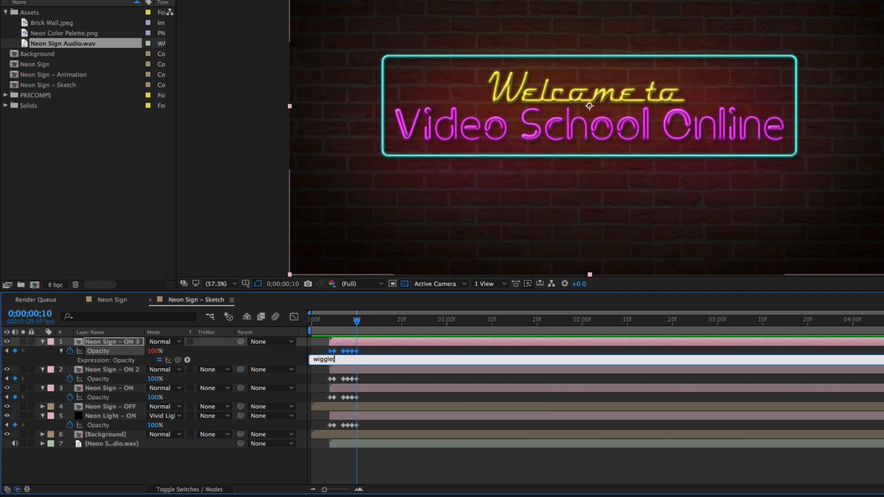
text(6)
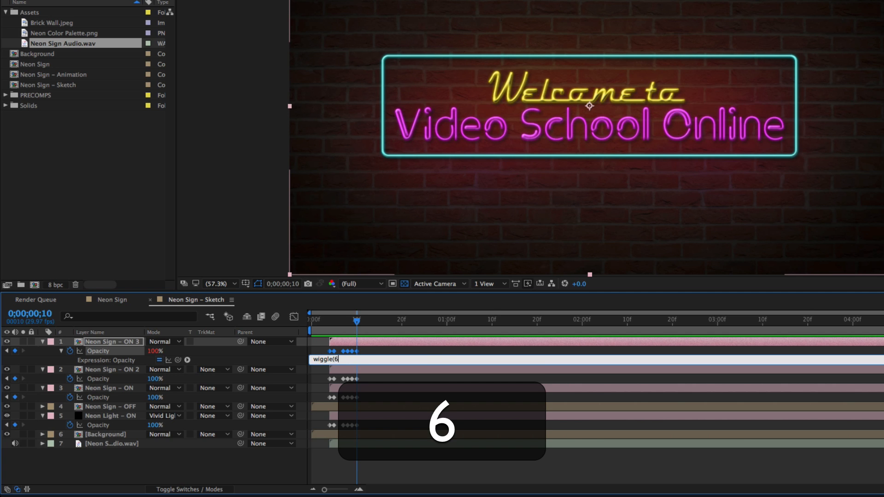
text(0,20)
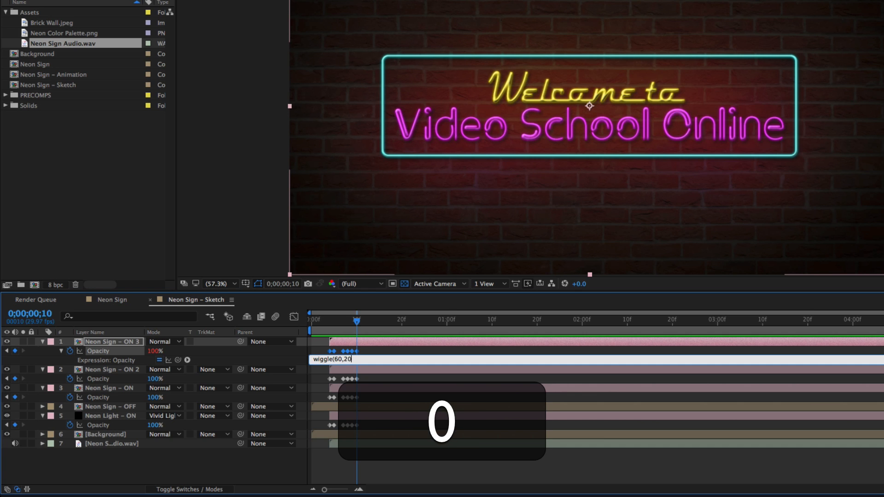
text())
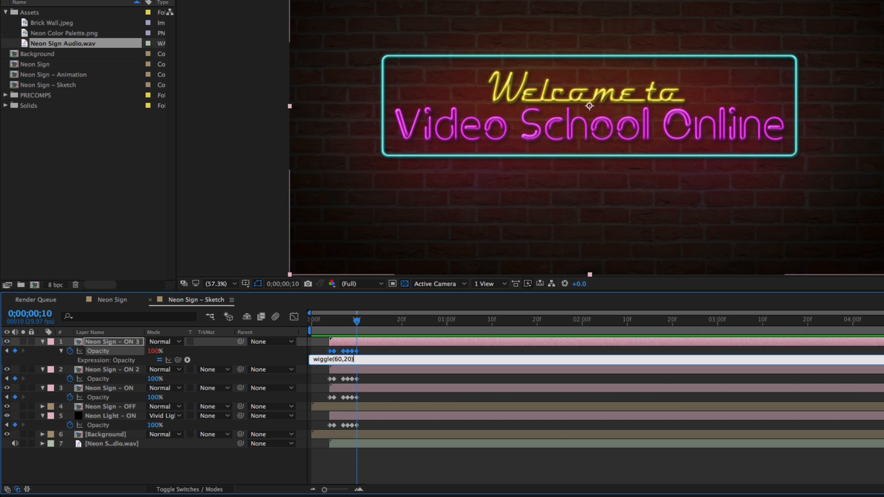
key(super+a)
key(super+c)
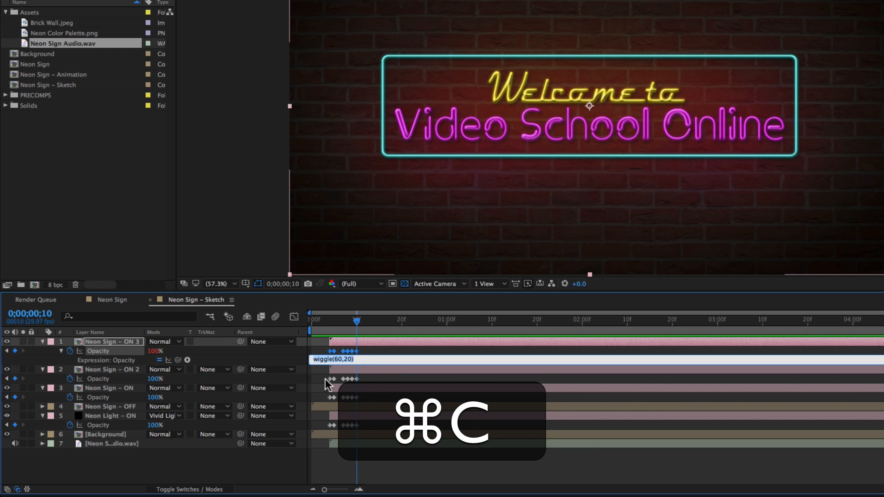
Step: Apply the copied wiggle(60,20) expression to the Opacity of Neon Sign – ON 2 and Neon Sign – ON
click(394, 370)
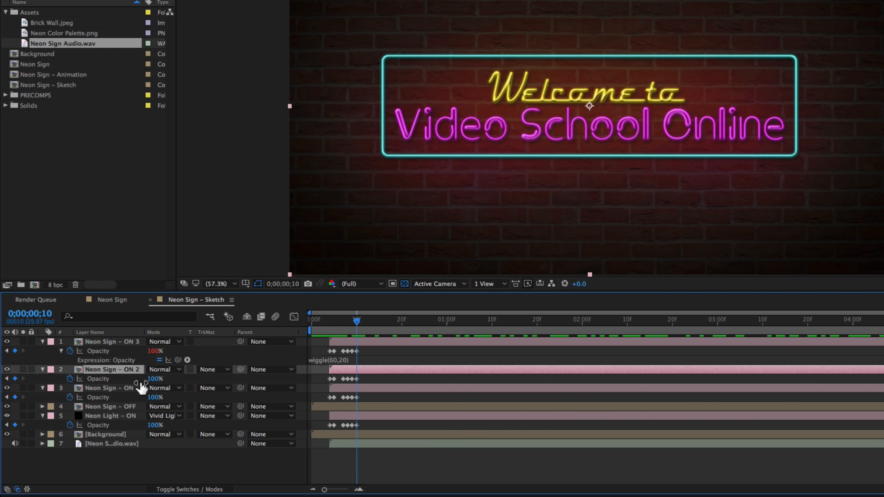
alt+click(70, 379)
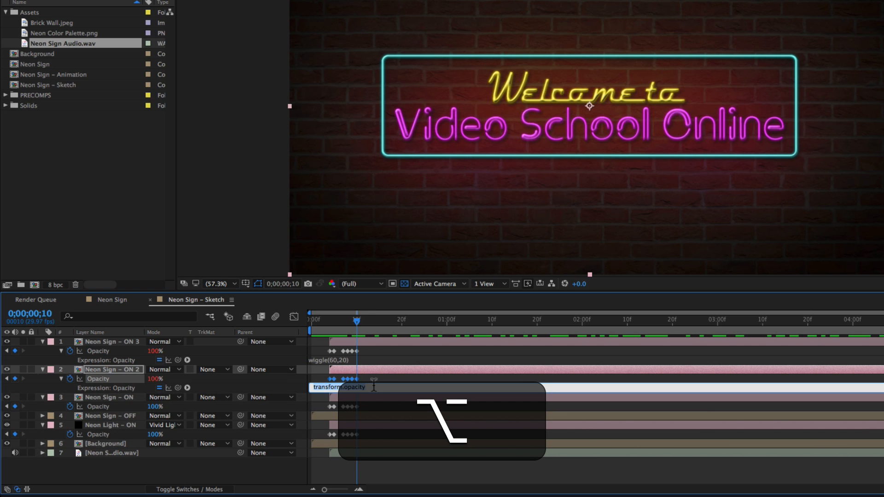
key(super+v)
click(353, 413)
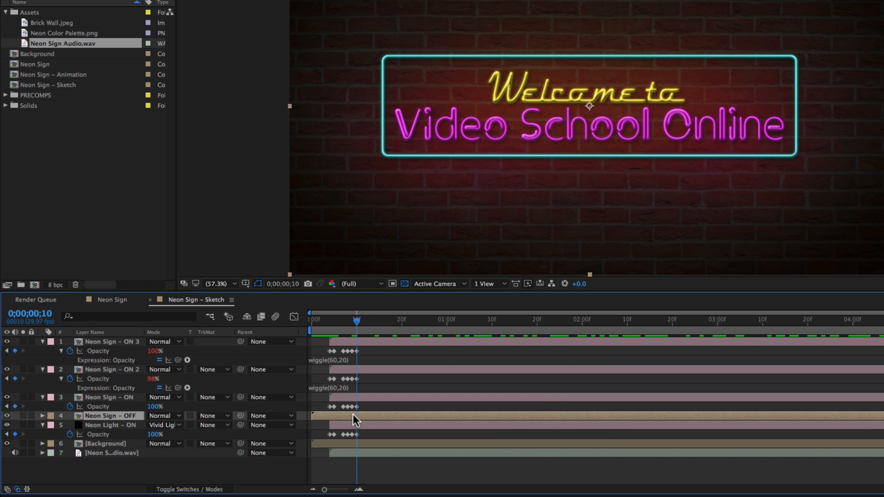
click(355, 396)
alt+click(69, 406)
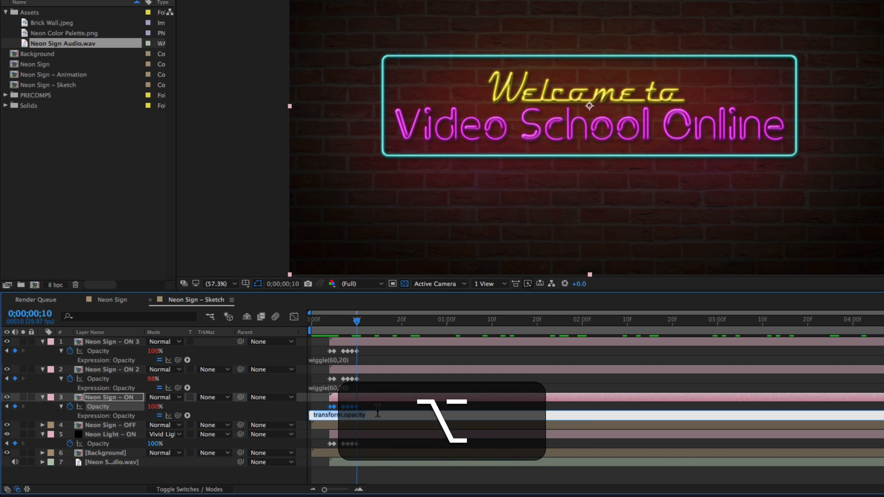
key(super+v)
click(358, 440)
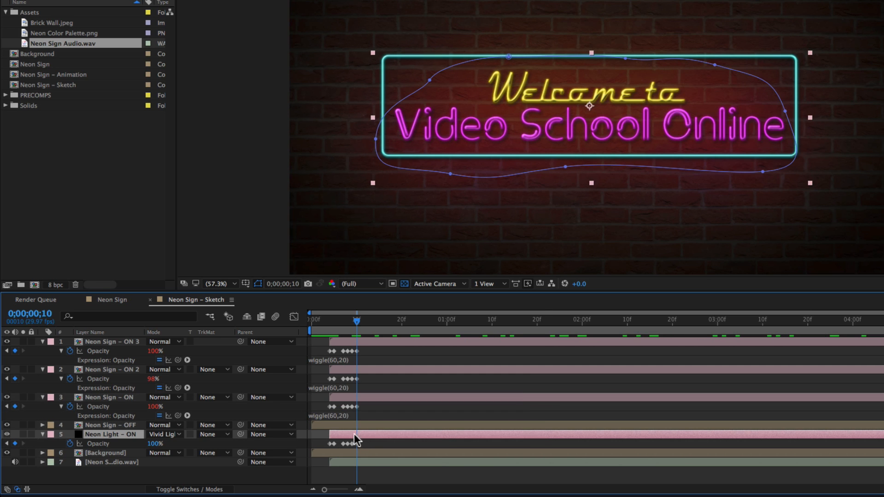
Step: Apply the same wiggle(60,20) expression to the Opacity of Neon Light – ON, keeping the other layers' expressions intact
alt+click(70, 444)
text(wiggle(60,20))
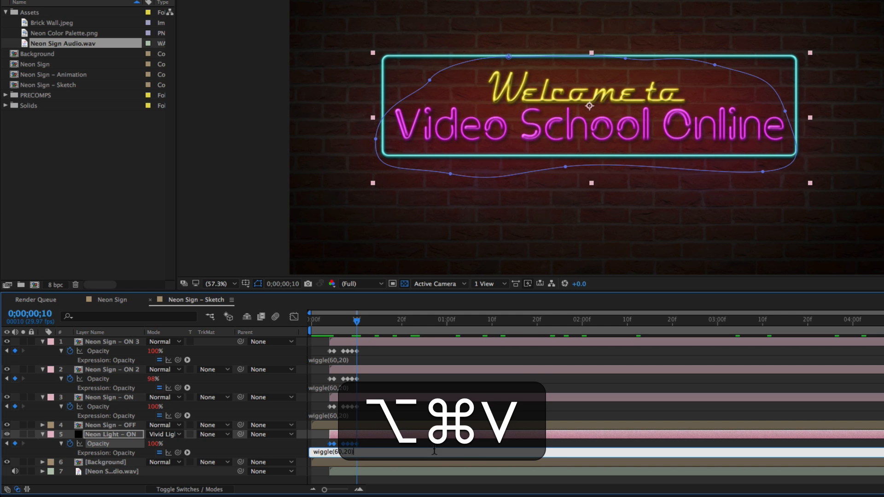
click(430, 417)
text(0)
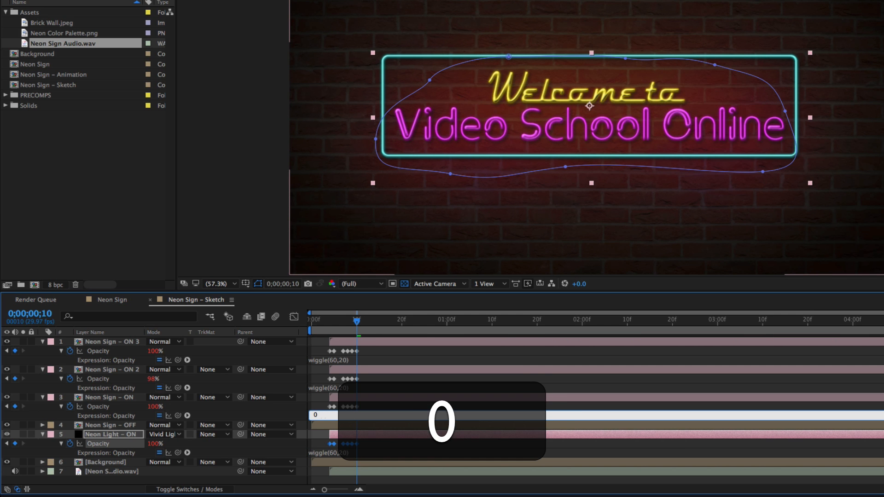
key(super+z)
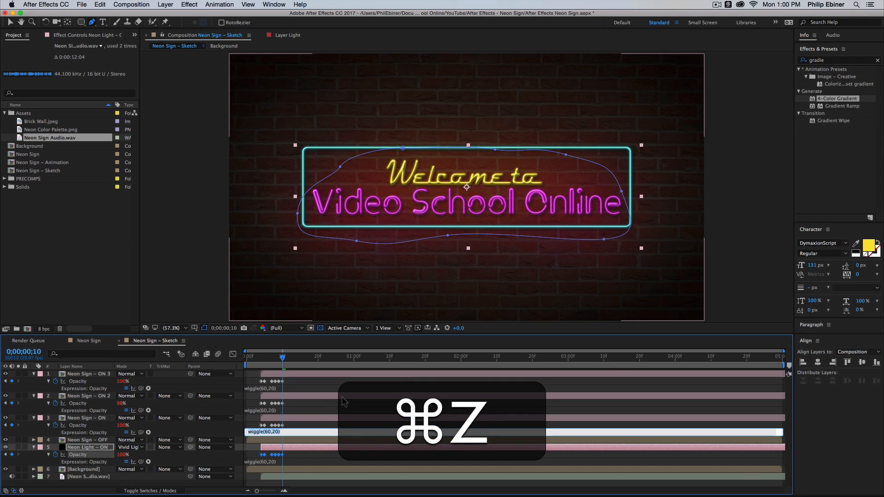
click(316, 419)
Step: Preview the sign animation with the wiggling opacity of the ON layers
key(0)
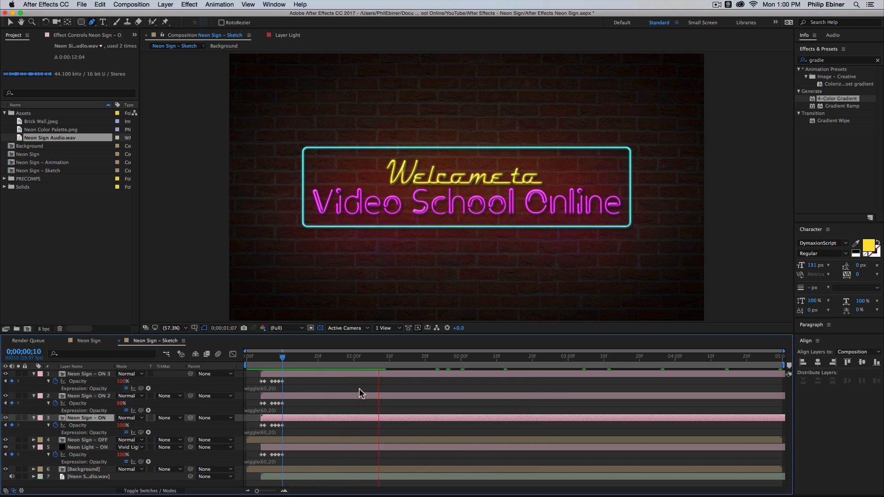
key(0)
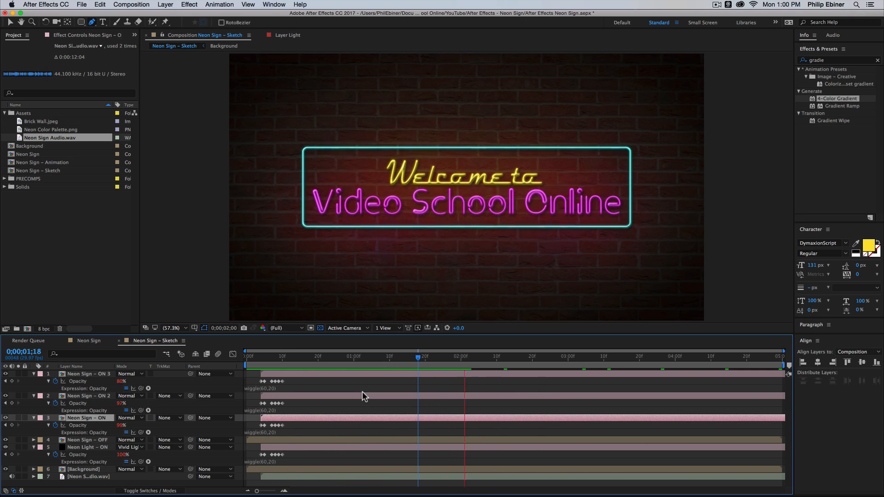
Step: Add a two-node camera with the 50mm preset to the Neon Sign – Sketch composition
key(BackSpace)
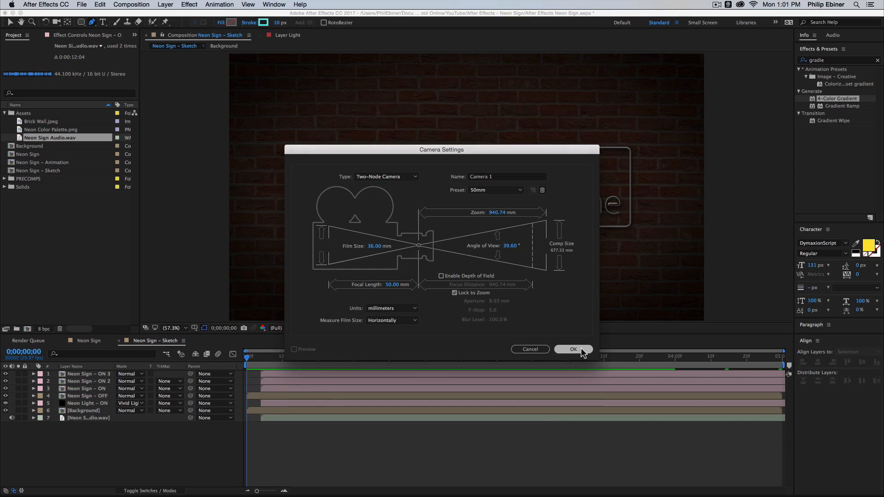
click(579, 350)
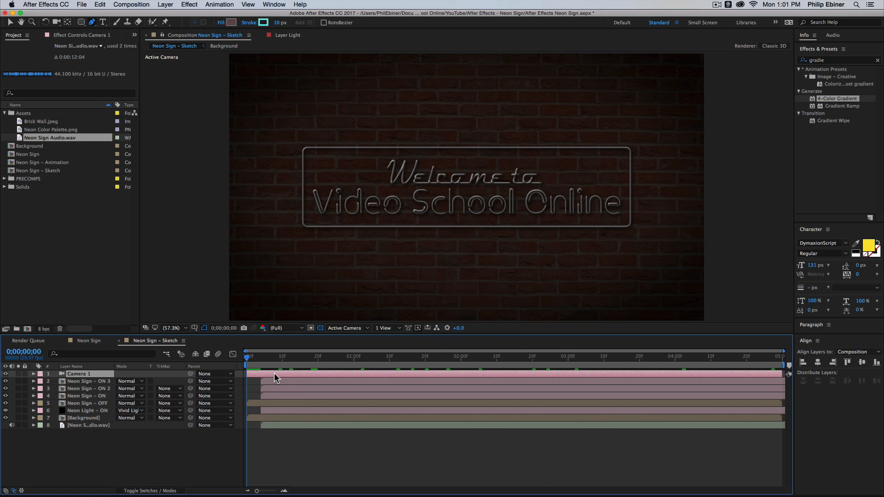
Step: Make all the Neon Sign layers, Neon Light – ON and the Background 3D layers, leaving out the camera and audio
click(162, 491)
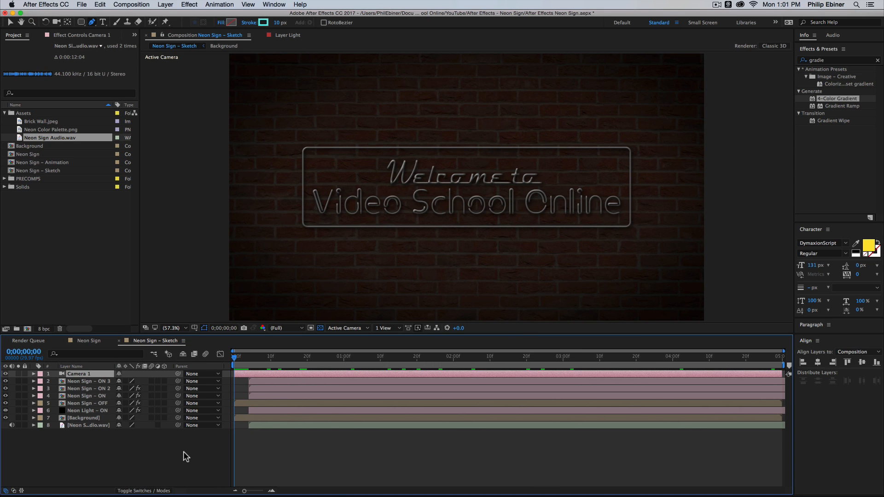
click(263, 381)
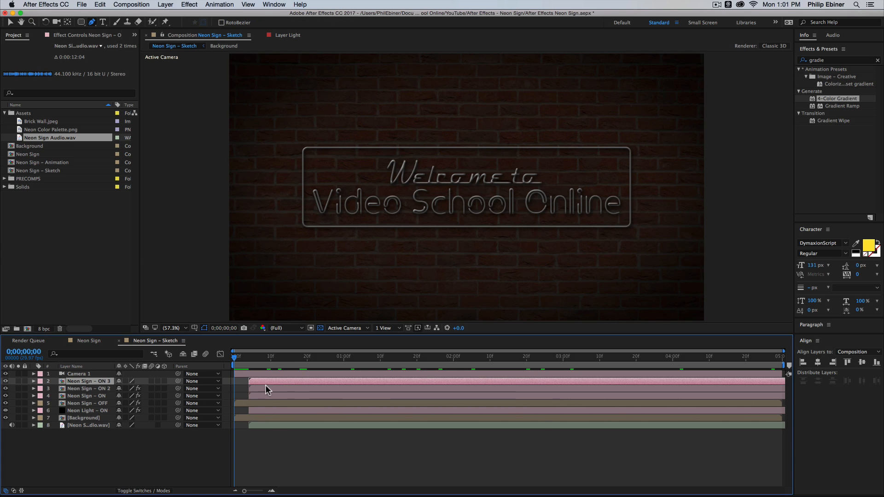
shift+click(268, 419)
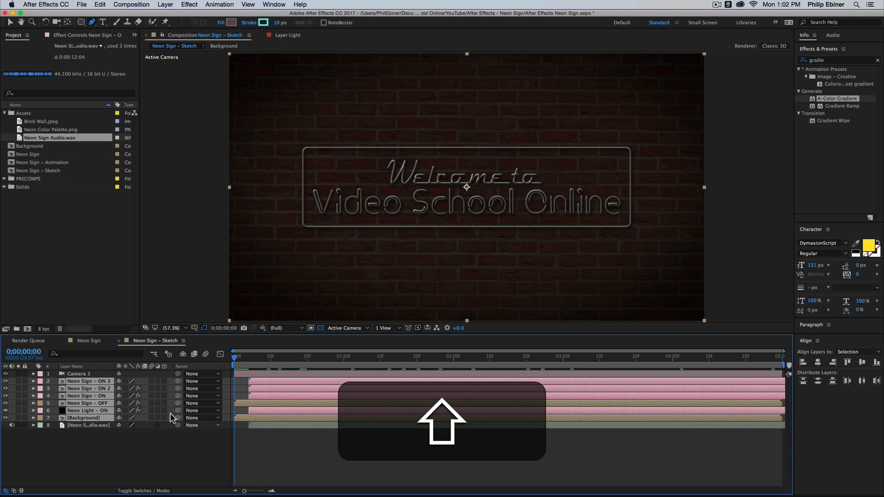
click(165, 381)
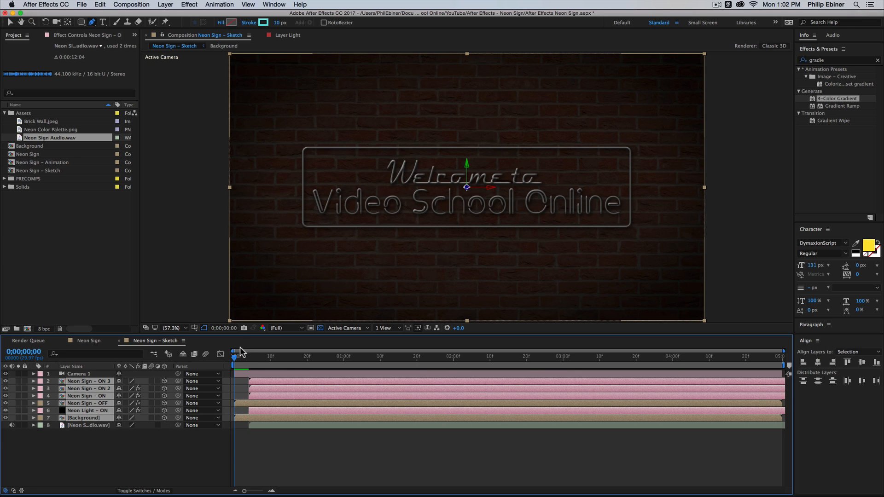
Step: Set a starting Position keyframe for Camera 1 at 0;00;00;00
click(243, 373)
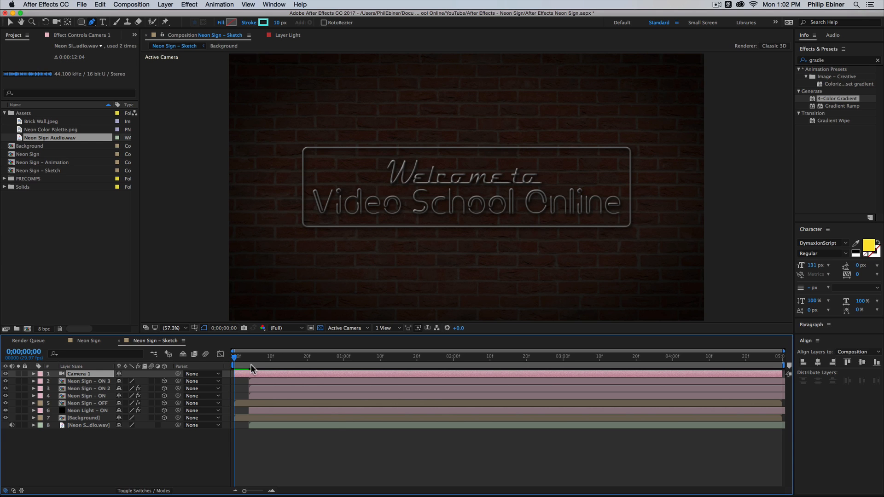
click(33, 374)
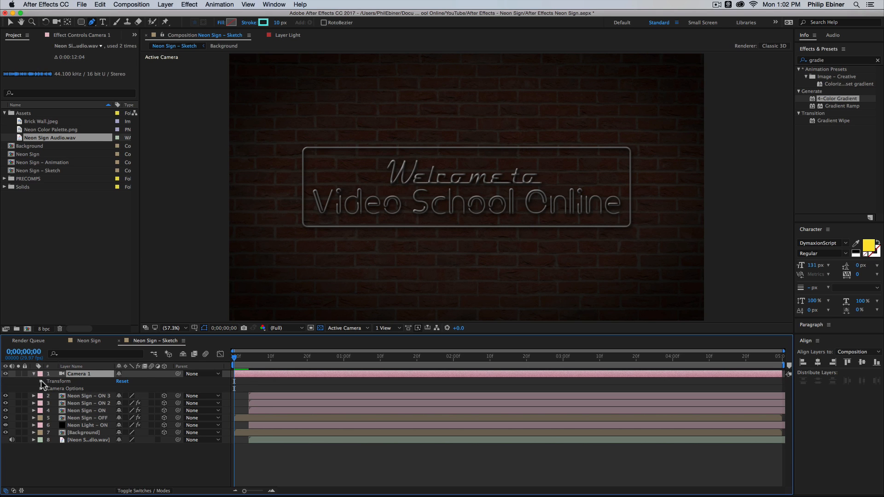
click(41, 381)
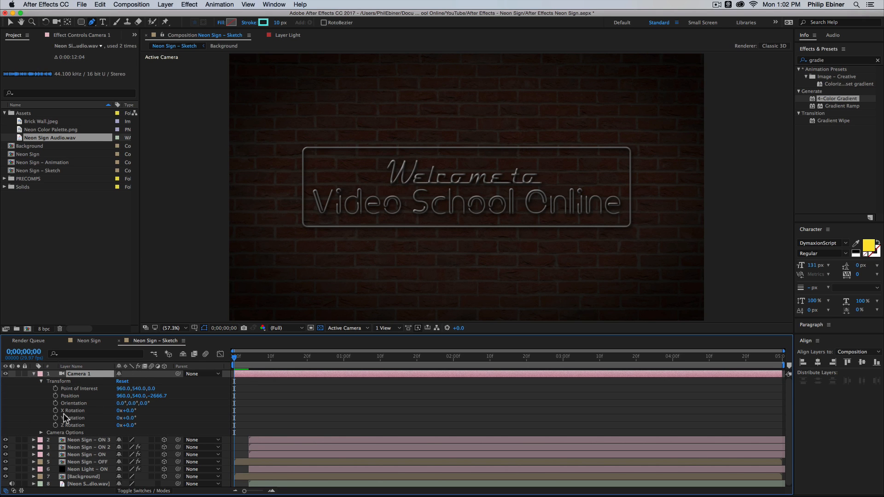
click(55, 396)
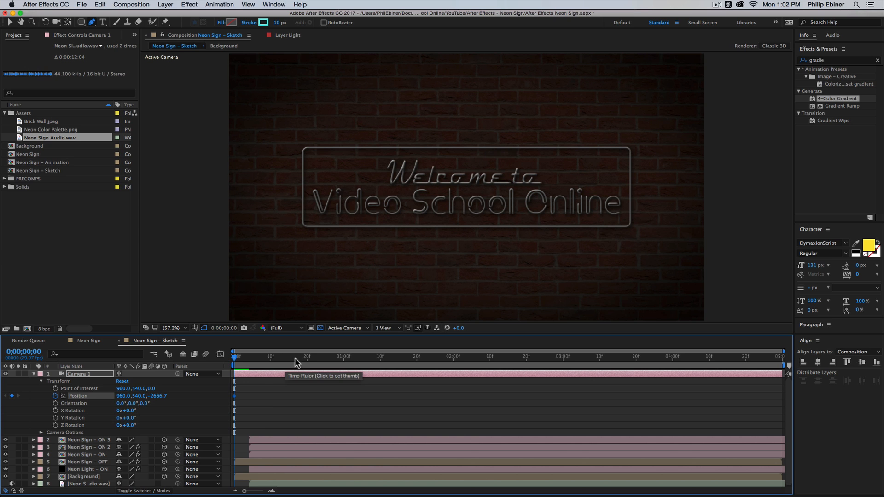
Step: Push Camera 1 in to a Z position of -2438.7 with a second keyframe, placed at the composition's end
drag(291, 355, 497, 357)
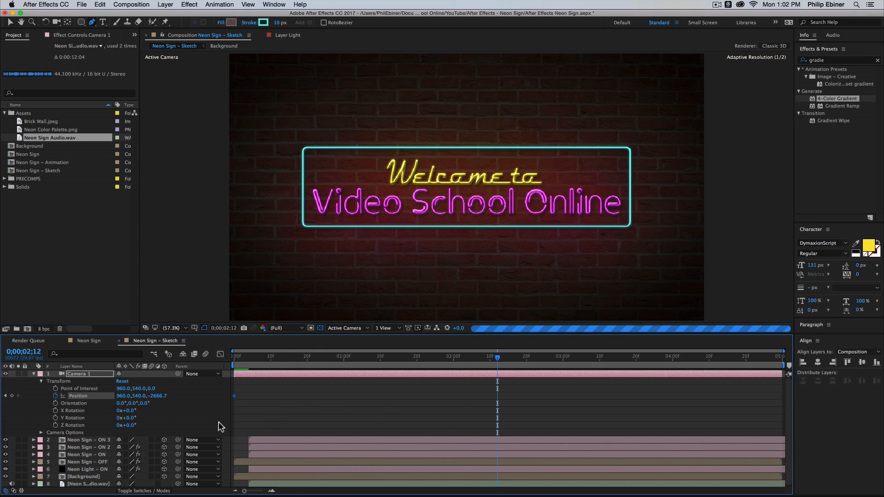
drag(162, 398, 262, 401)
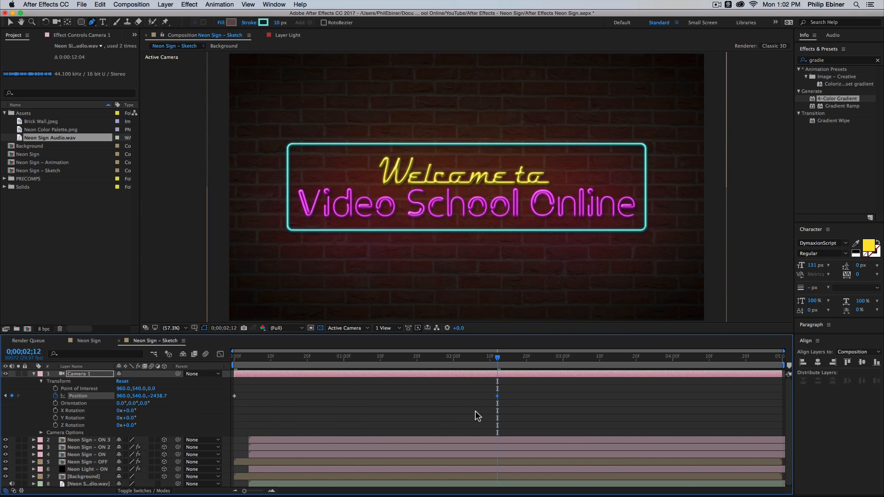
drag(497, 396, 782, 404)
Step: Preview the neon sign animation with the slow camera push-in
key(0)
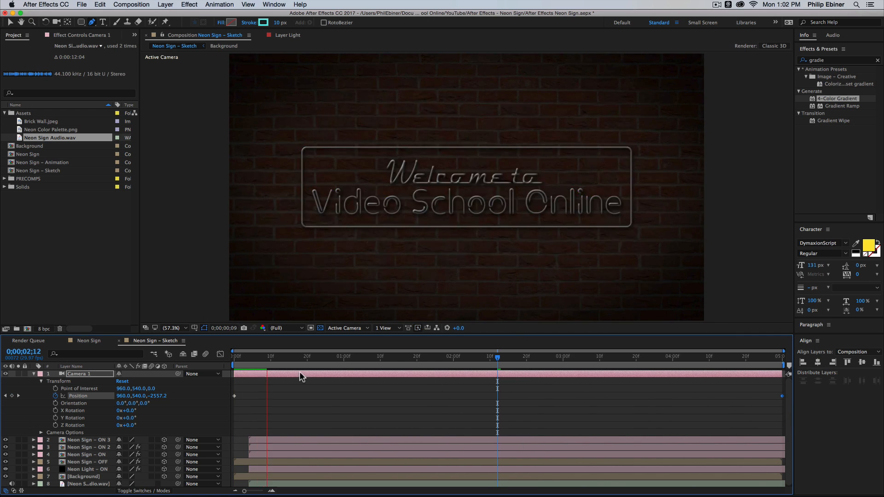
key(space)
key(0)
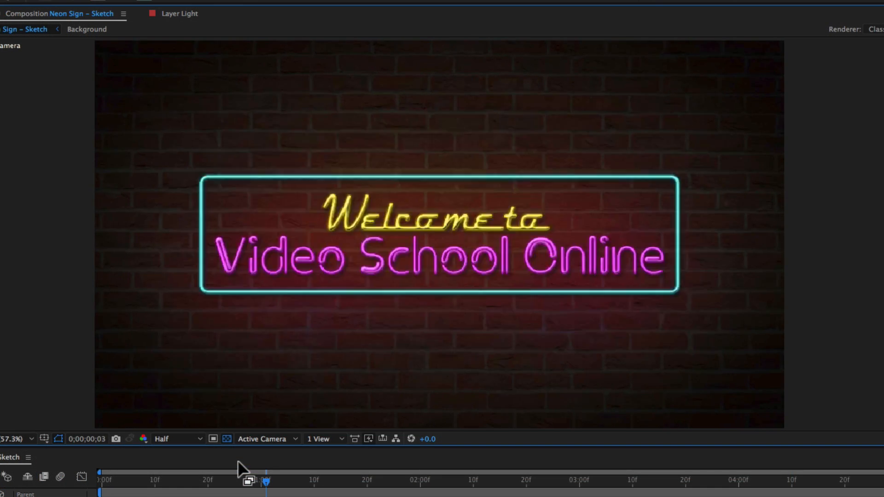